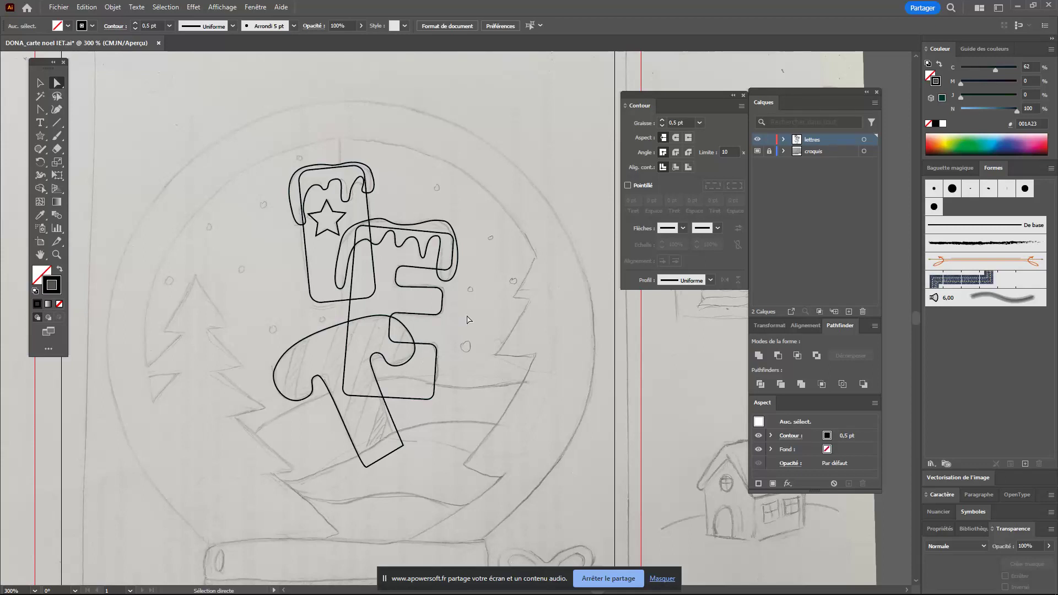
- Zoom and pan in on the T-shaped letter outline and select it
scroll(428, 419, down, 3)
scroll(478, 261, left, 3)
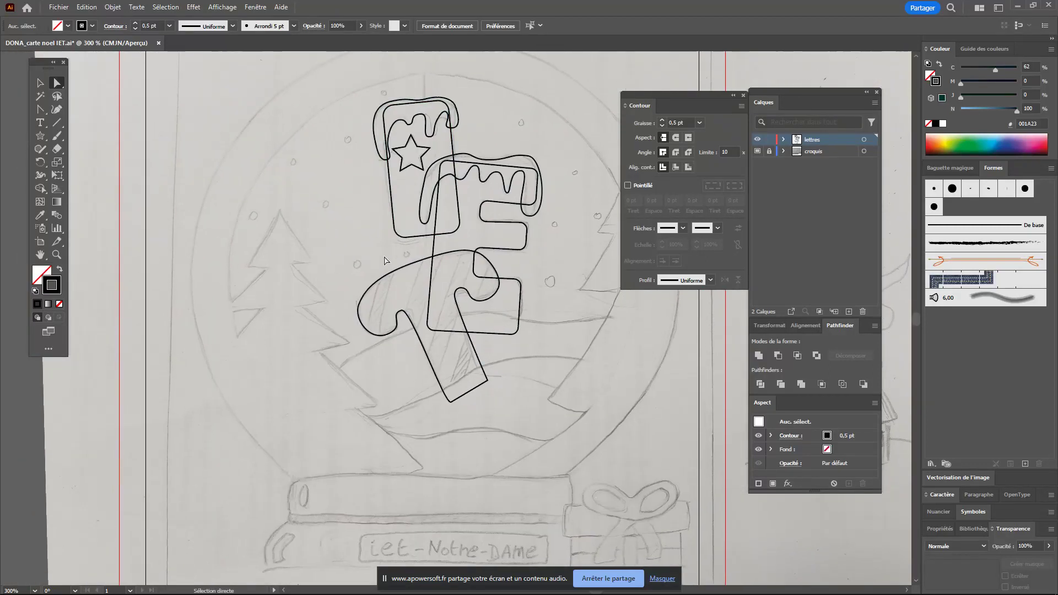
click(367, 339)
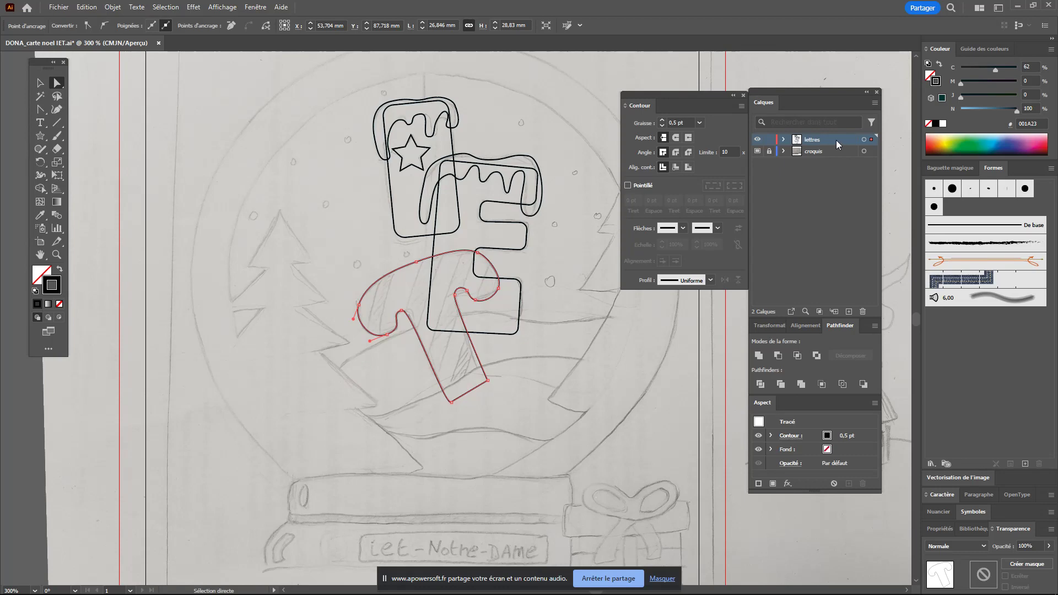
click(39, 82)
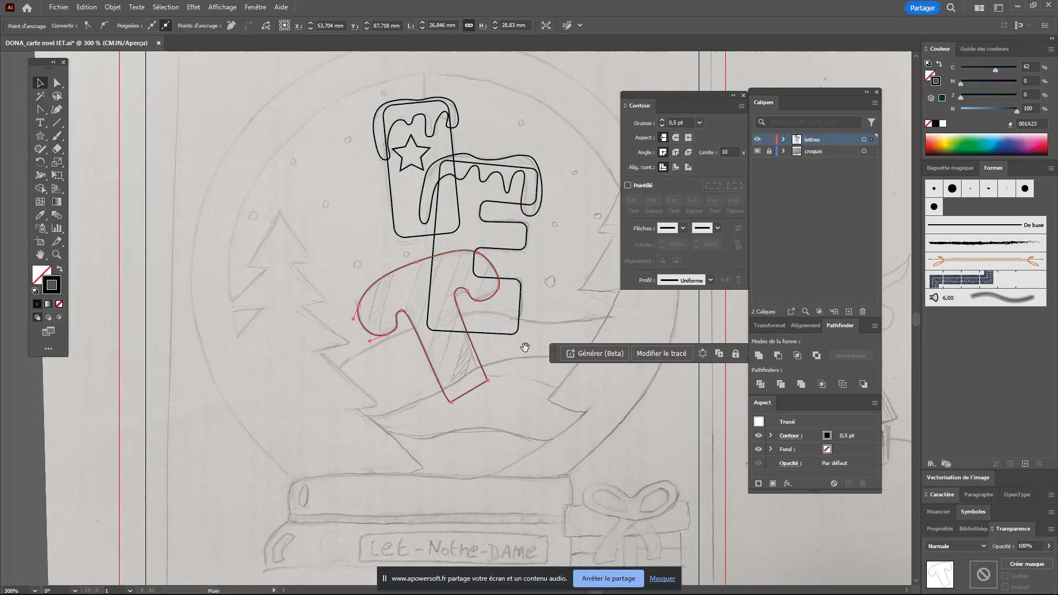
mouse_move(525, 366)
mouse_down()
mouse_move(404, 371)
mouse_move(511, 465)
mouse_up()
scroll(416, 384, up, 3)
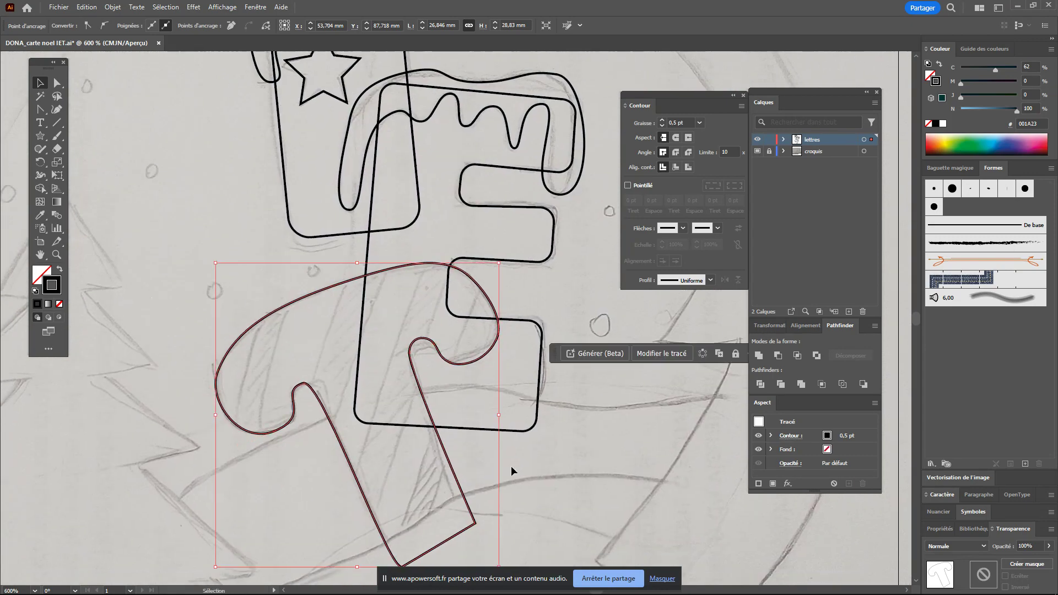
scroll(511, 465, down, 1)
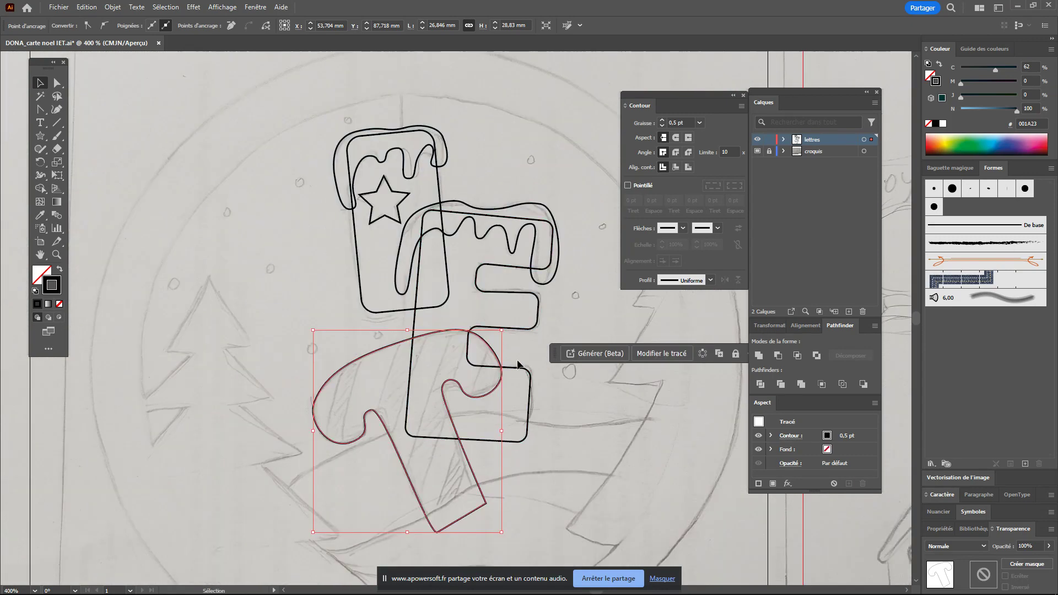
scroll(515, 250, down, 3)
scroll(514, 249, down, 1)
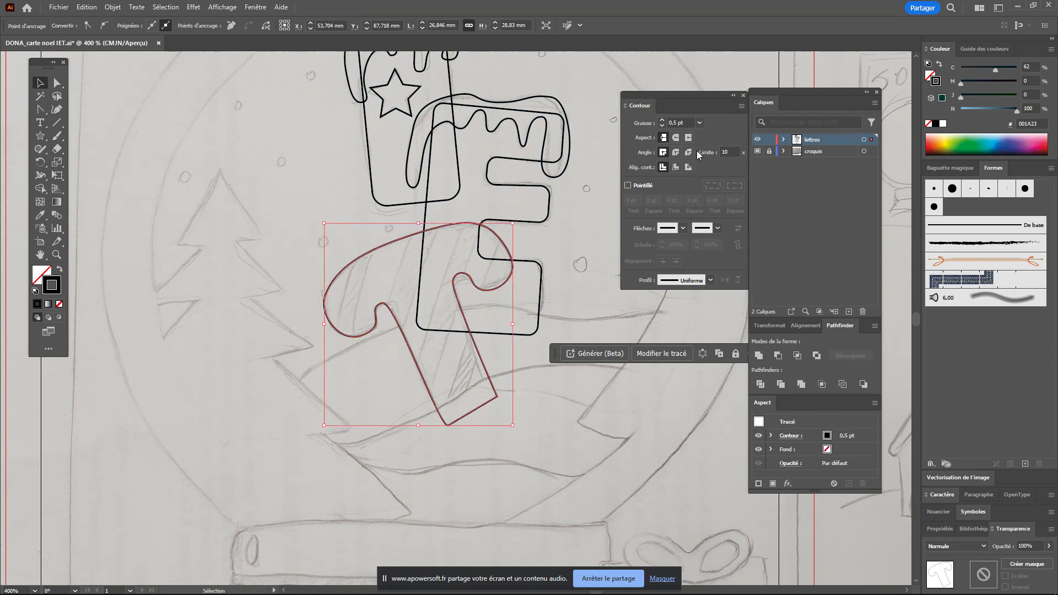
scroll(387, 104, up, 2)
scroll(387, 104, up, 2)
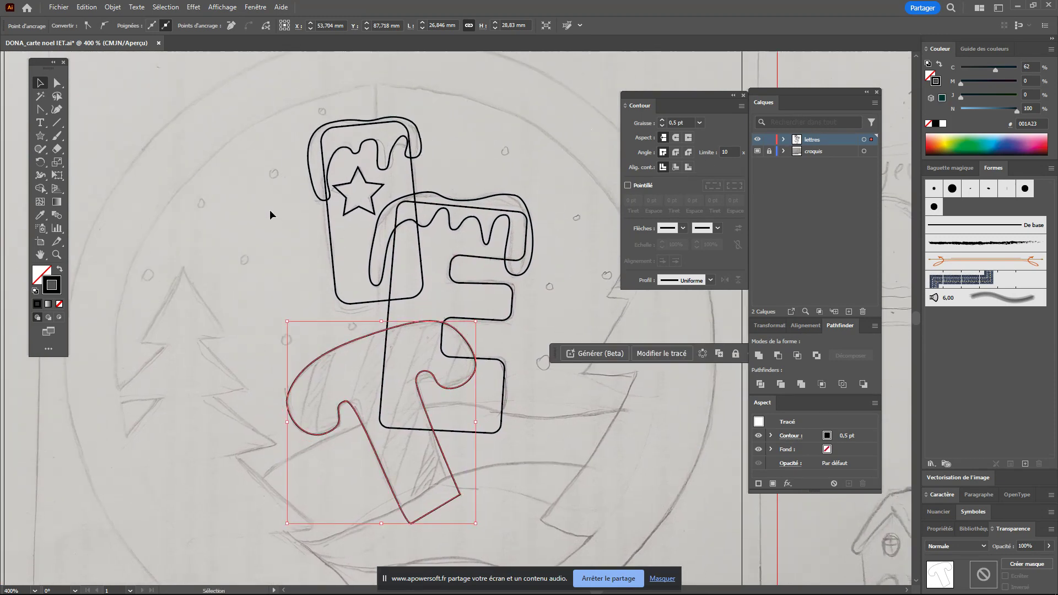
click(338, 348)
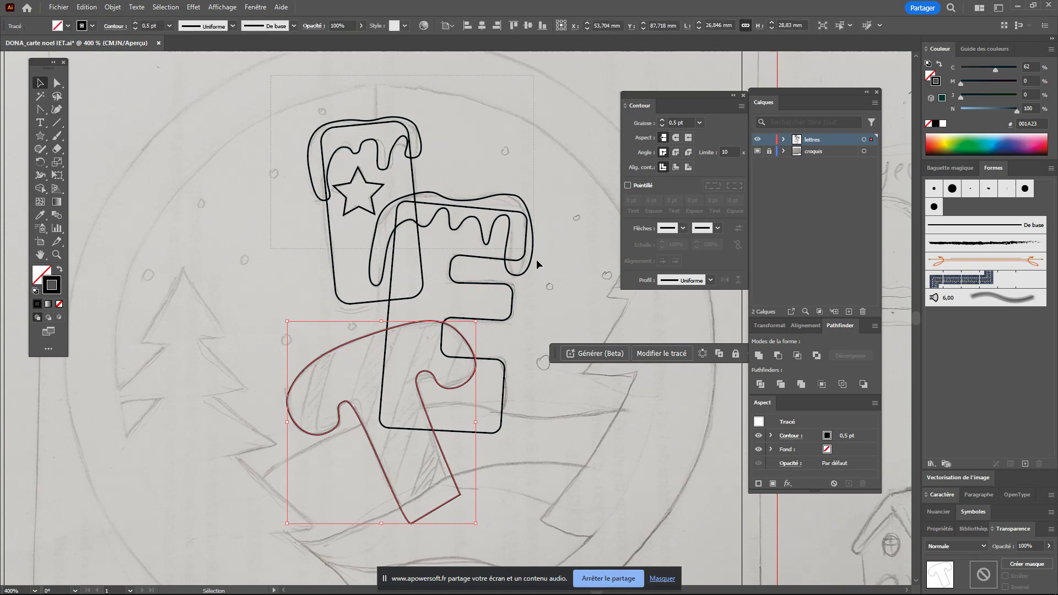
- Marquee-select the sock and E outlines and move them up-right, clear of the T
drag(568, 310, 568, 310)
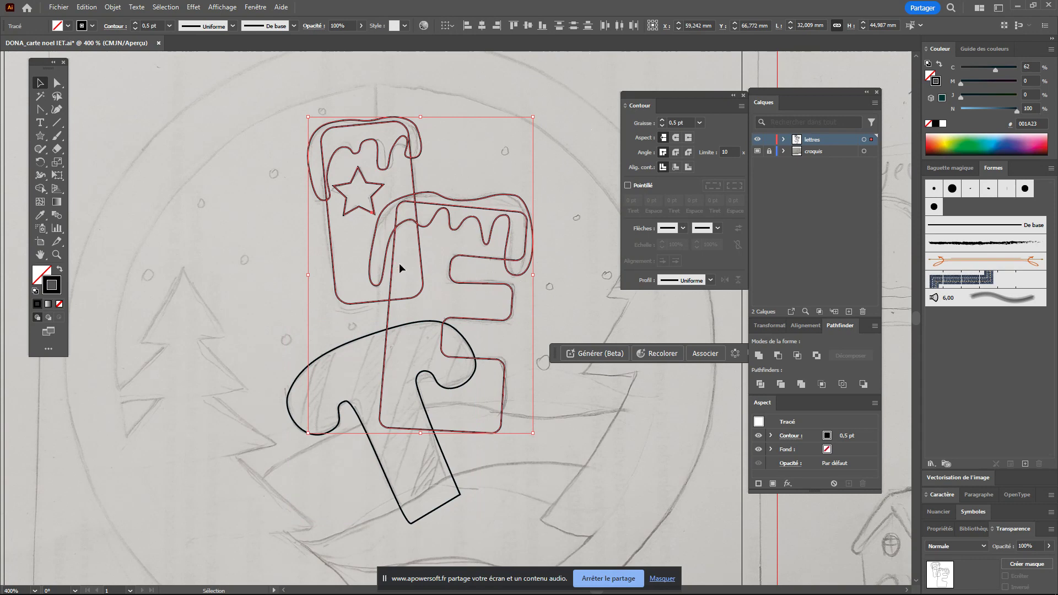
mouse_move(400, 267)
mouse_down()
mouse_move(422, 240)
mouse_move(578, 200)
mouse_up()
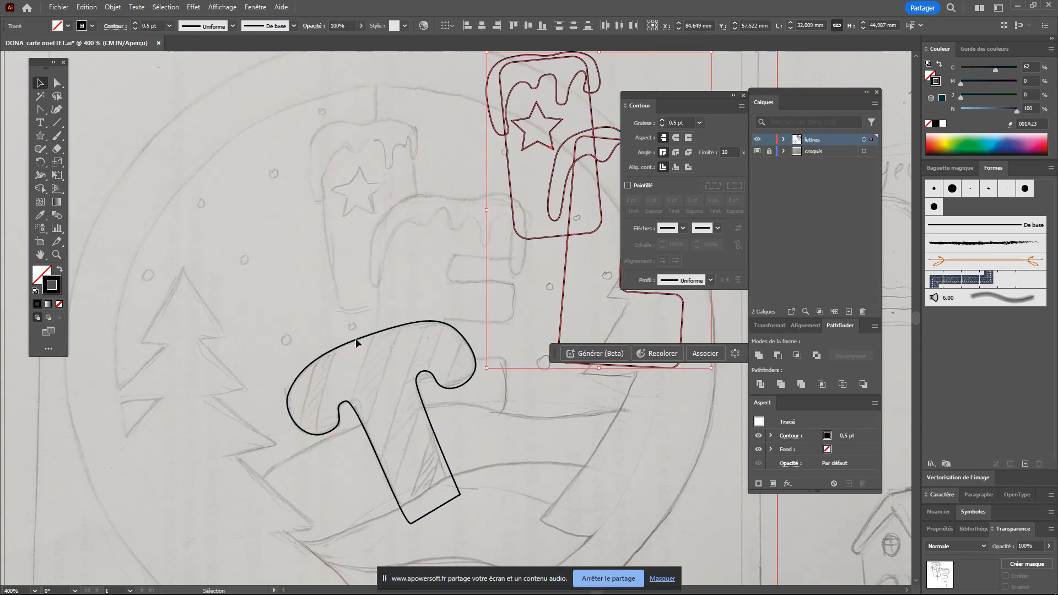
scroll(356, 343, down, 3)
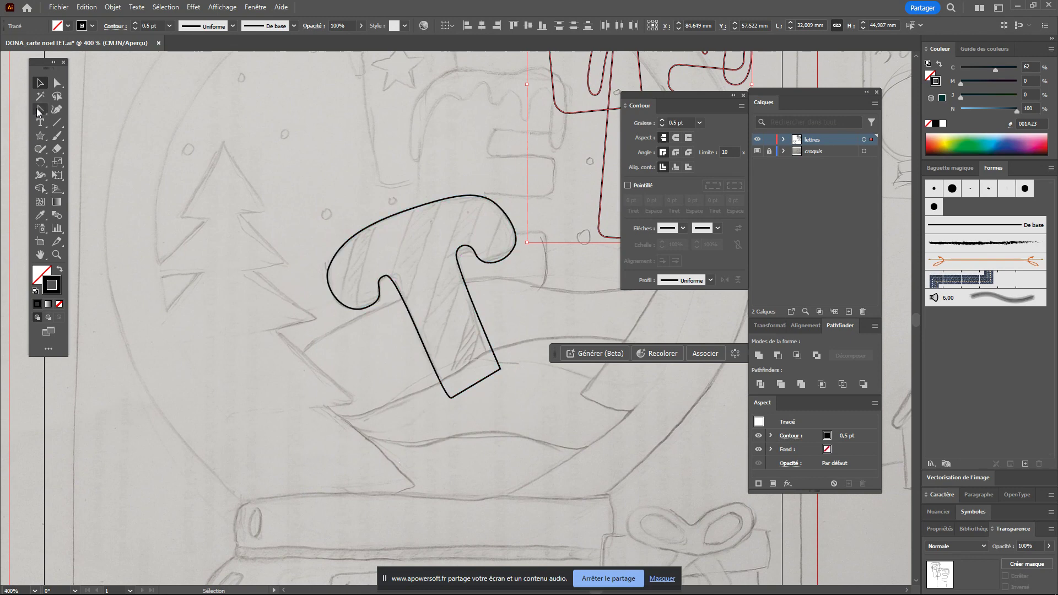
click(40, 136)
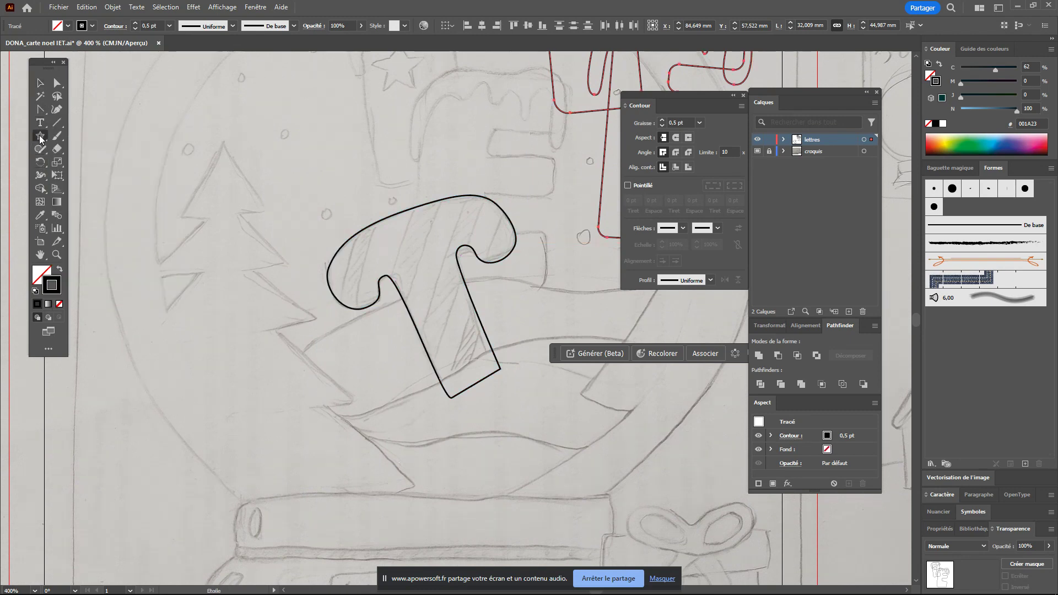
- Draw a thin bar over the T's left side, tilted and stretched past its top and bottom
drag(40, 138, 77, 137)
drag(342, 191, 361, 347)
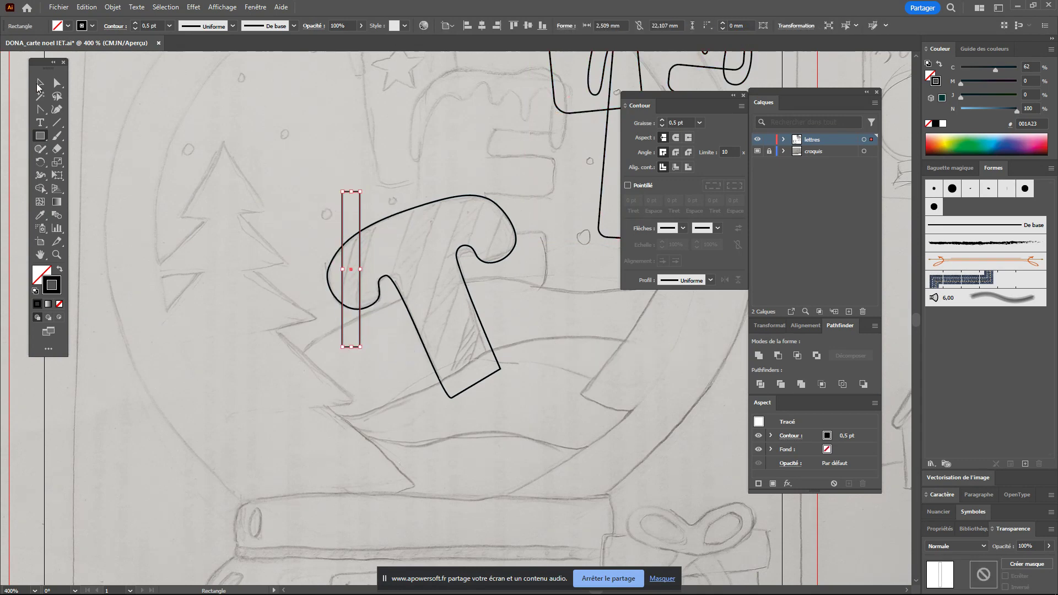
click(40, 83)
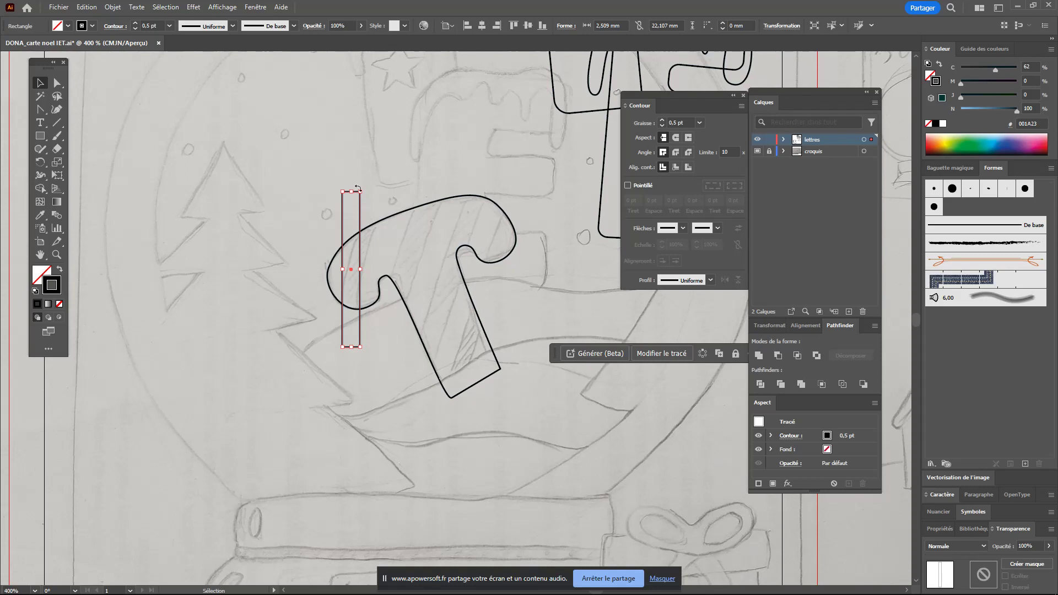
mouse_move(362, 188)
mouse_down()
mouse_move(380, 194)
mouse_move(380, 220)
mouse_up()
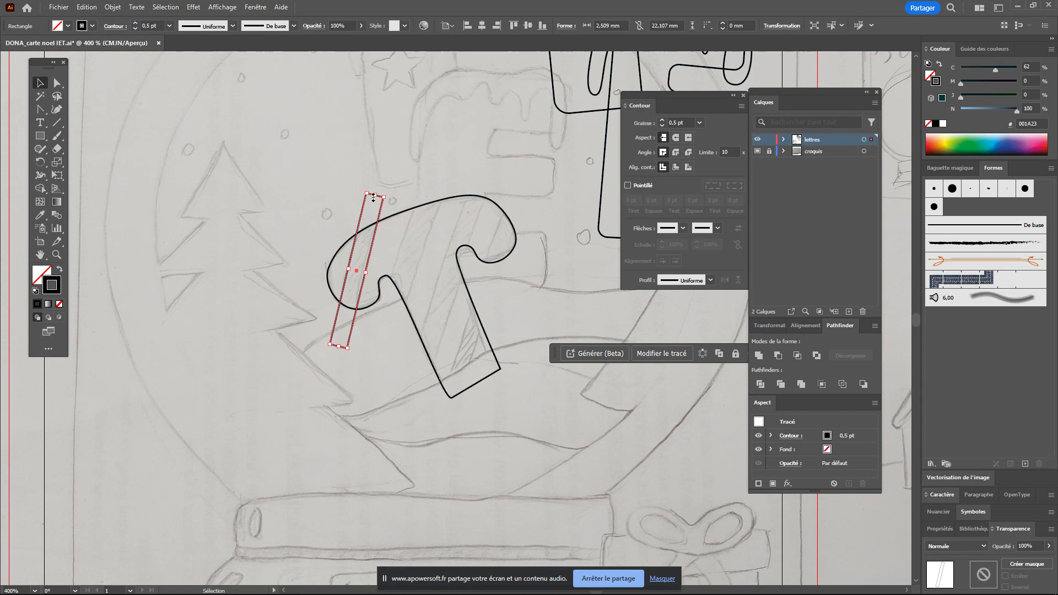
drag(374, 196, 386, 145)
drag(342, 347, 331, 383)
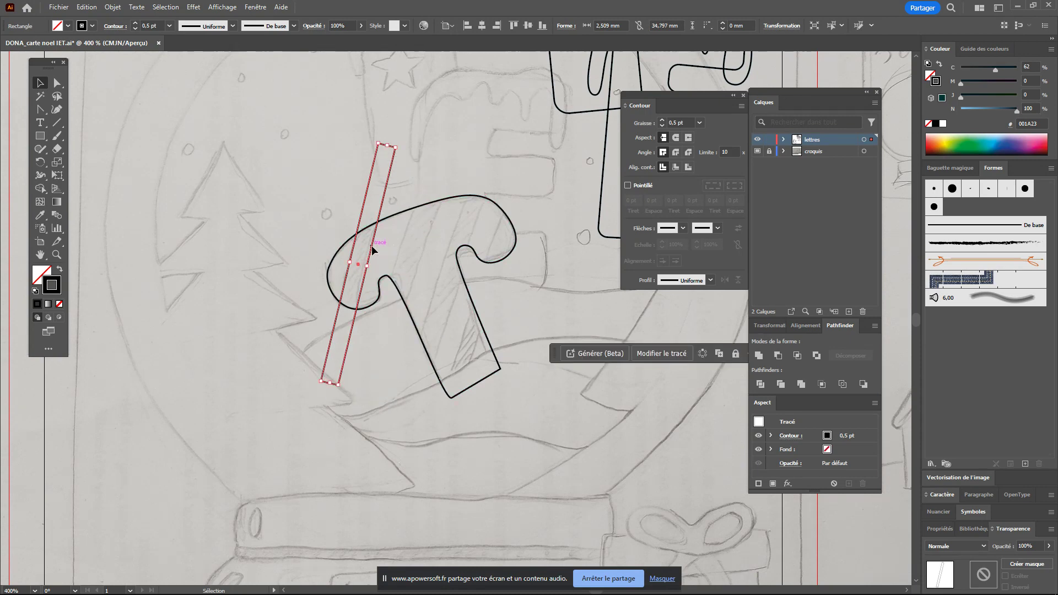
- Duplicate the bar into four evenly spaced slanted stripes across the T
mouse_move(373, 250)
mouse_down()
mouse_move(423, 255)
mouse_move(425, 244)
mouse_move(424, 263)
mouse_up()
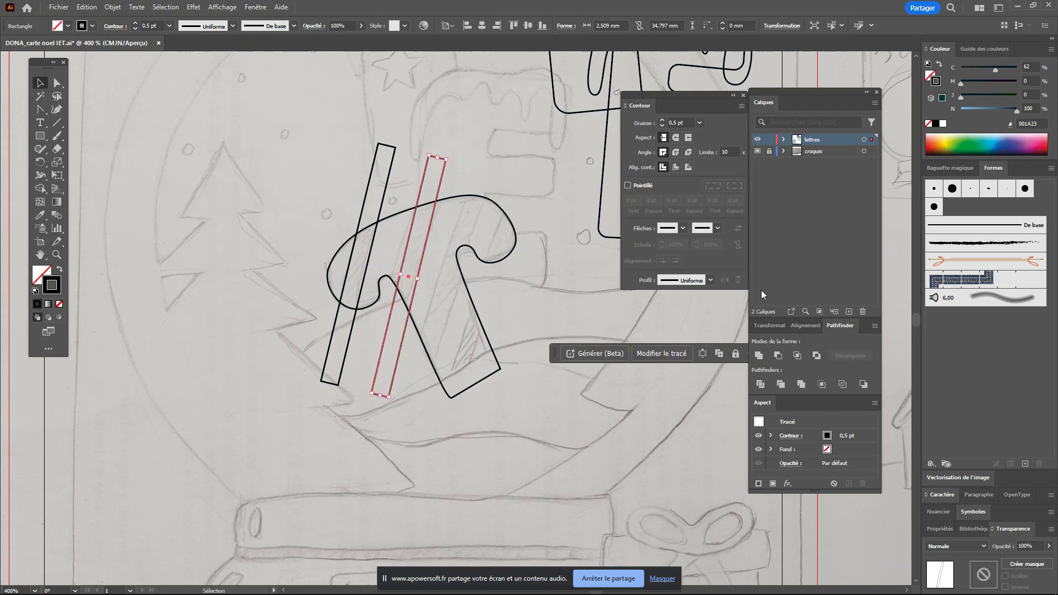
key(ctrl+d)
key(ctrl+d)
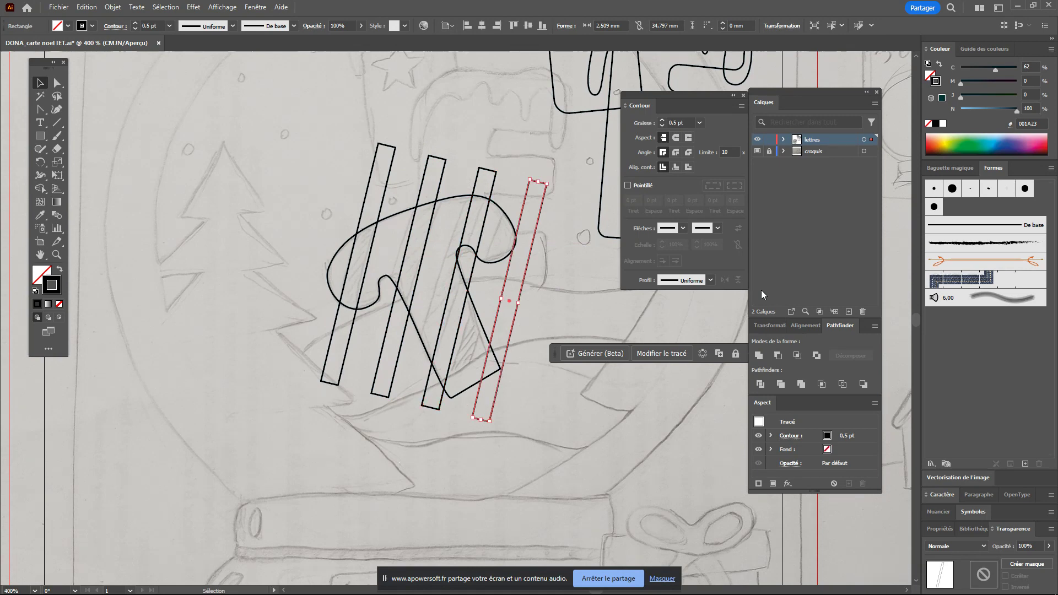
click(543, 269)
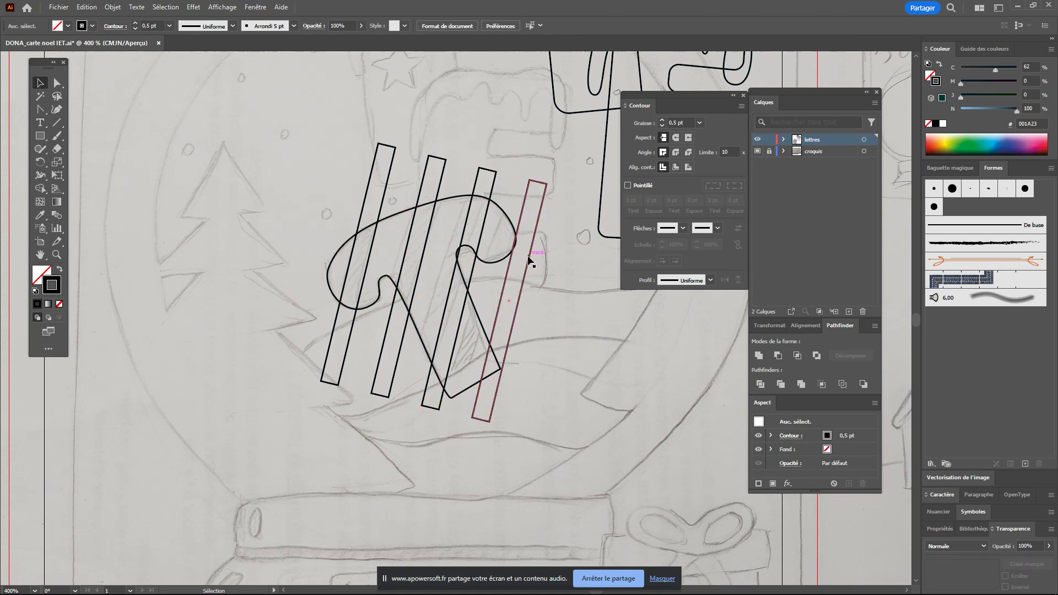
drag(528, 259, 483, 241)
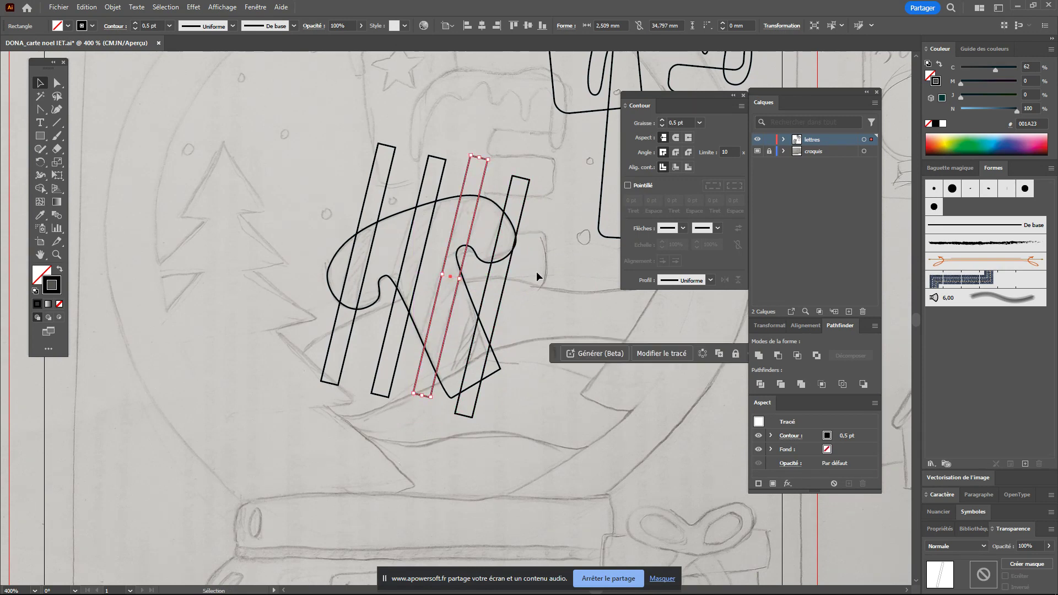
click(549, 314)
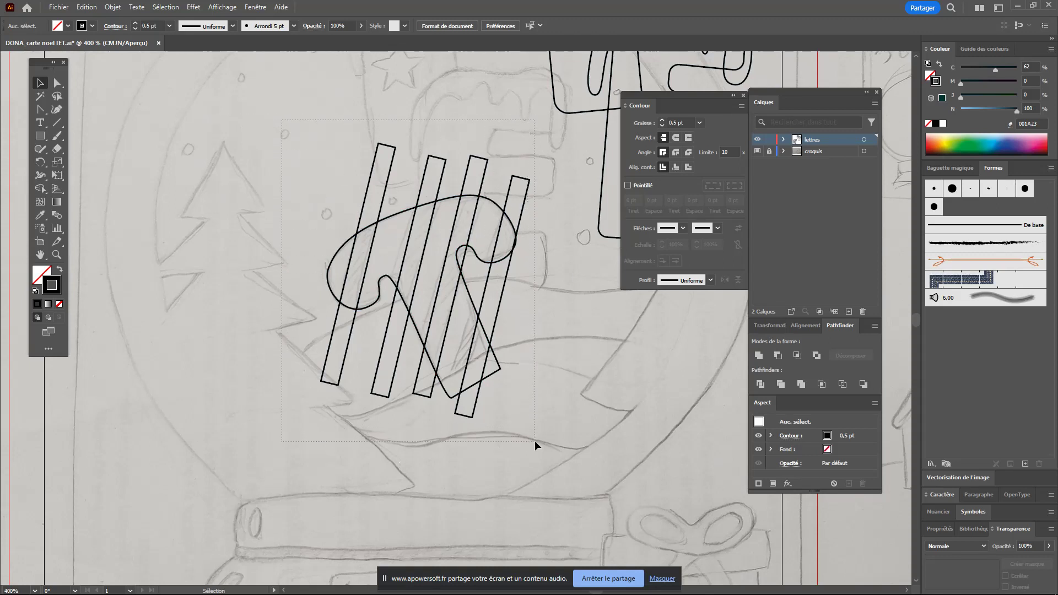
drag(536, 446, 538, 444)
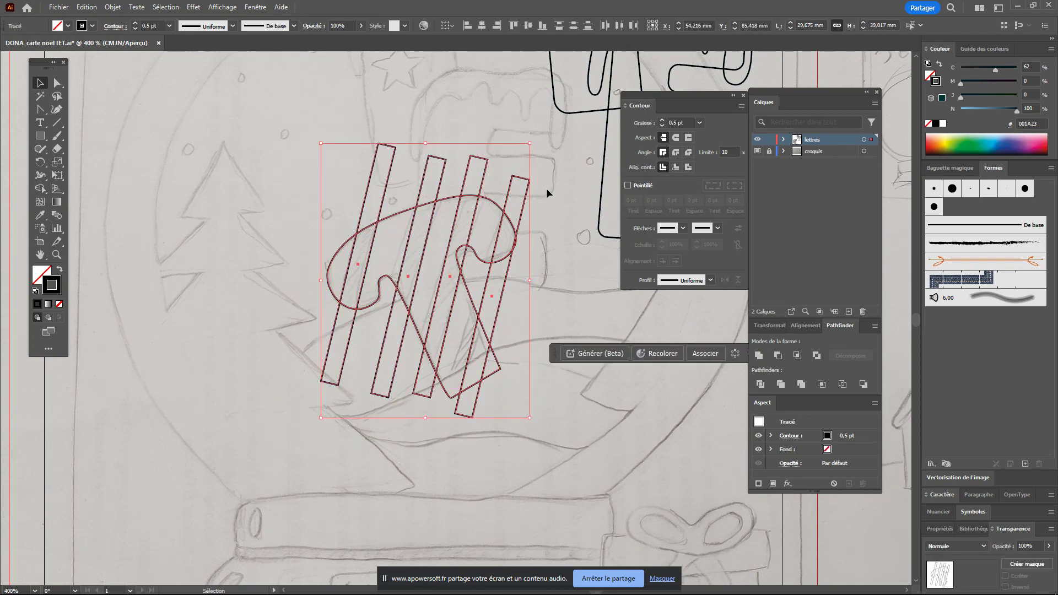
- Nudge the rightmost bar right, select all bars with the T, and choose Shape Builder
click(543, 228)
drag(525, 213, 528, 214)
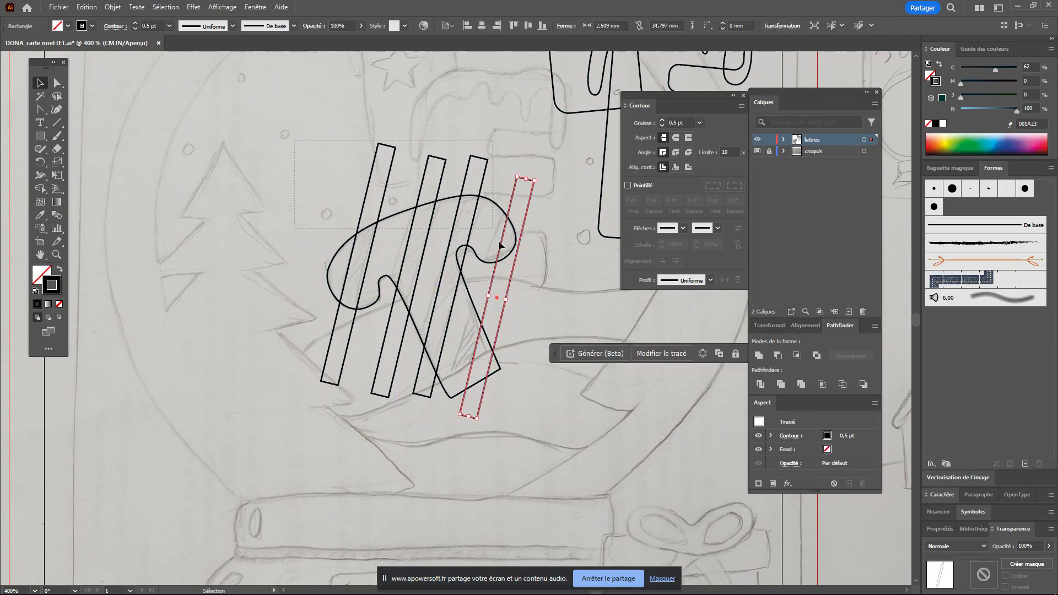
drag(532, 444, 533, 445)
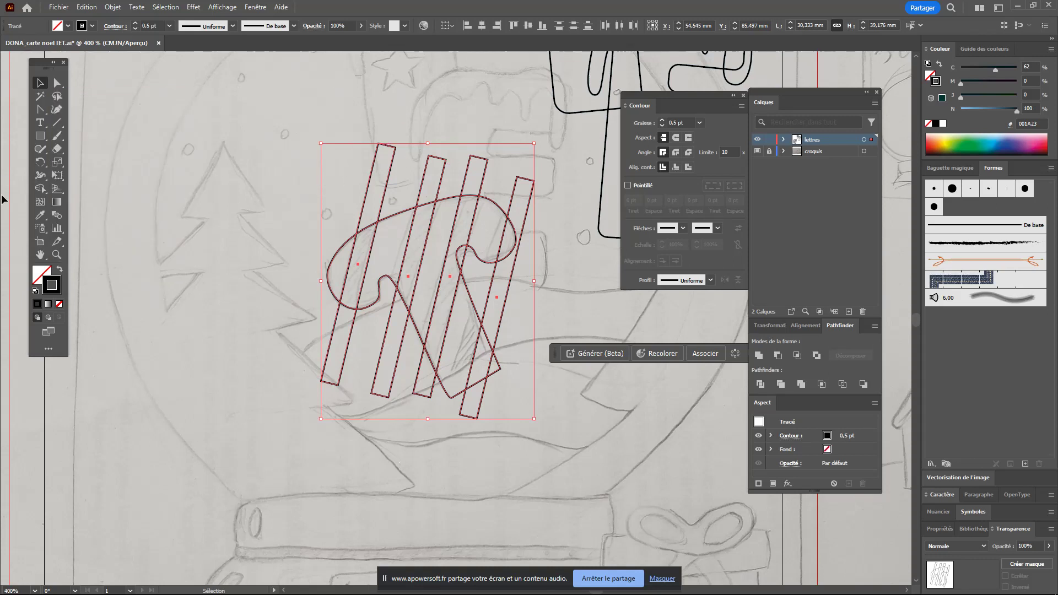
click(41, 190)
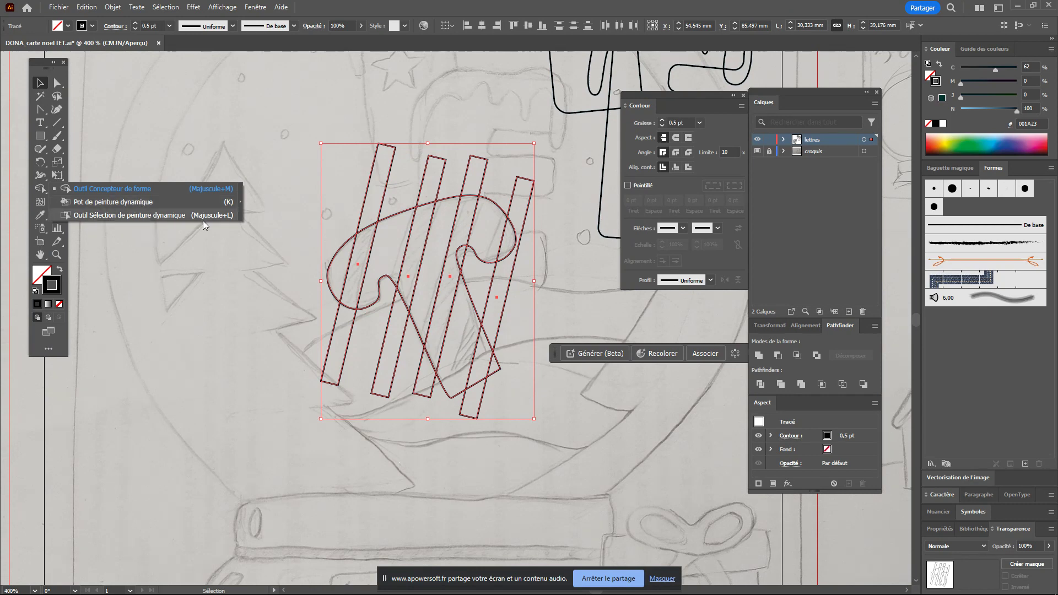
click(110, 188)
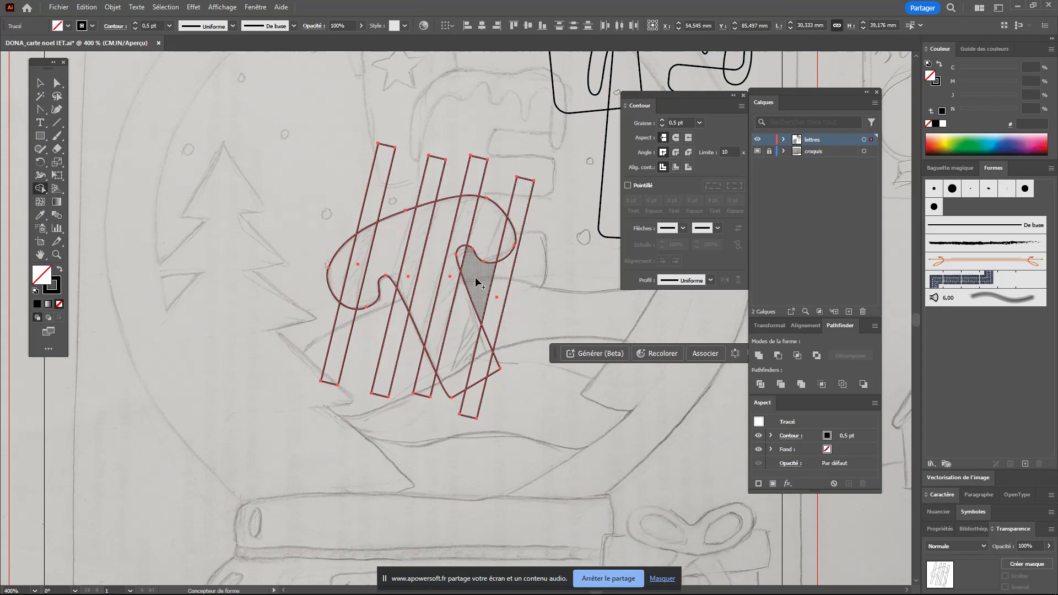
- Merge two stripe regions and delete the four bar tops sticking out above the T
click(459, 241)
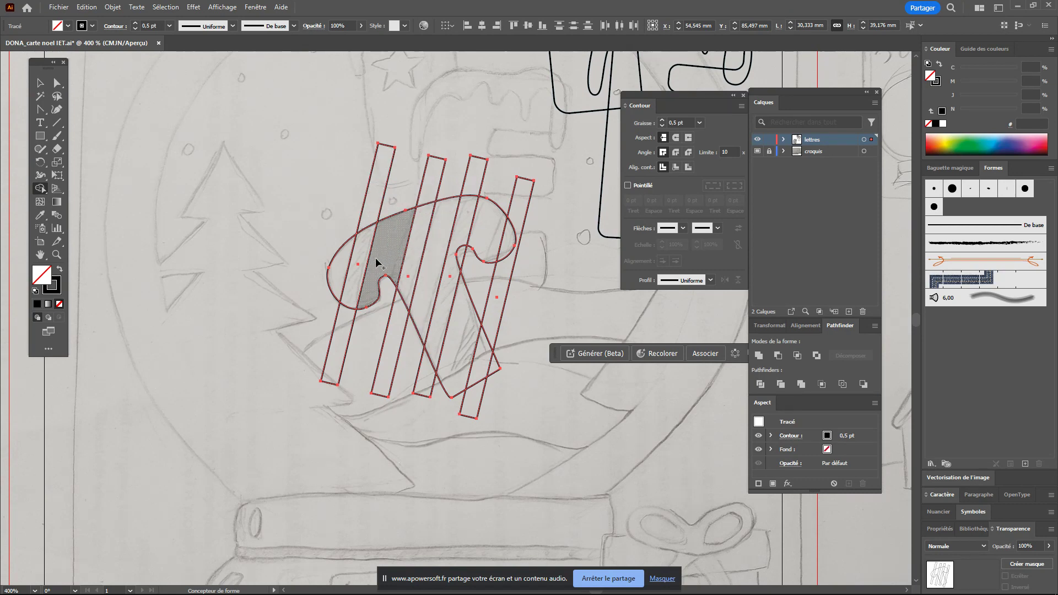
click(372, 309)
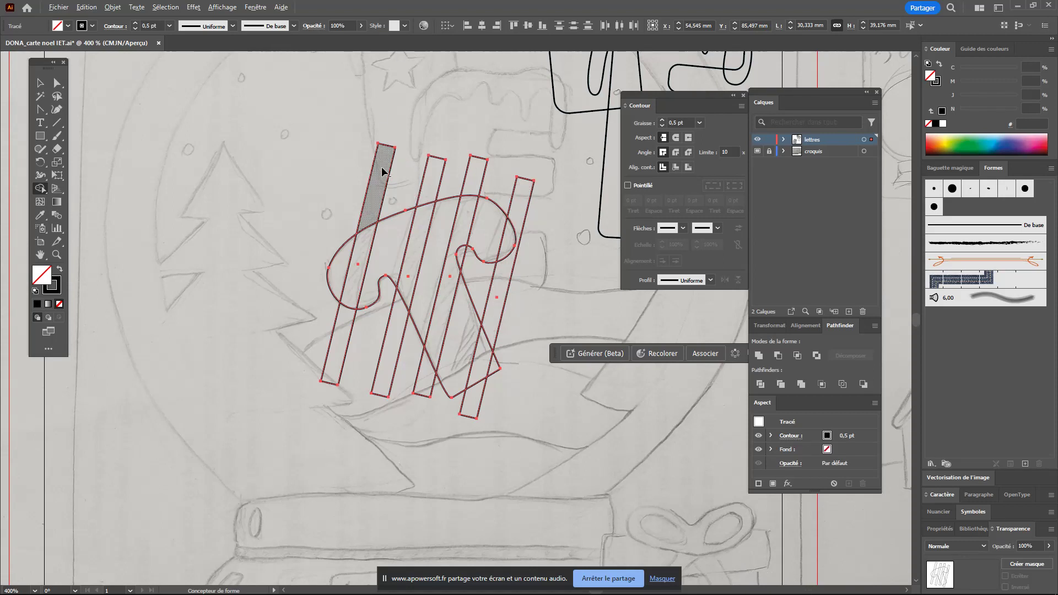
alt+click(384, 172)
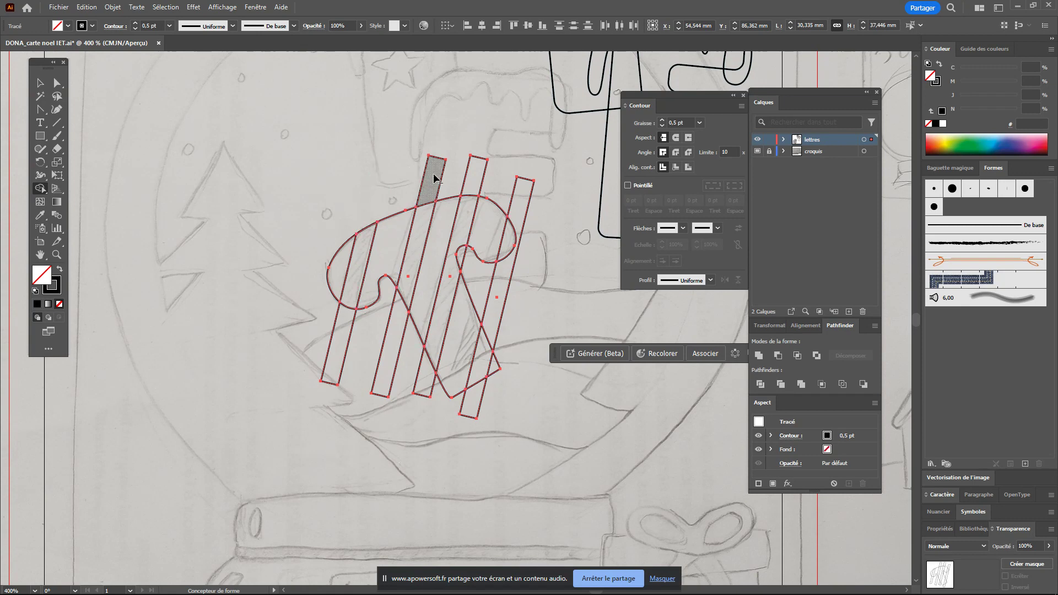
alt+click(436, 178)
alt+click(479, 172)
alt+click(519, 202)
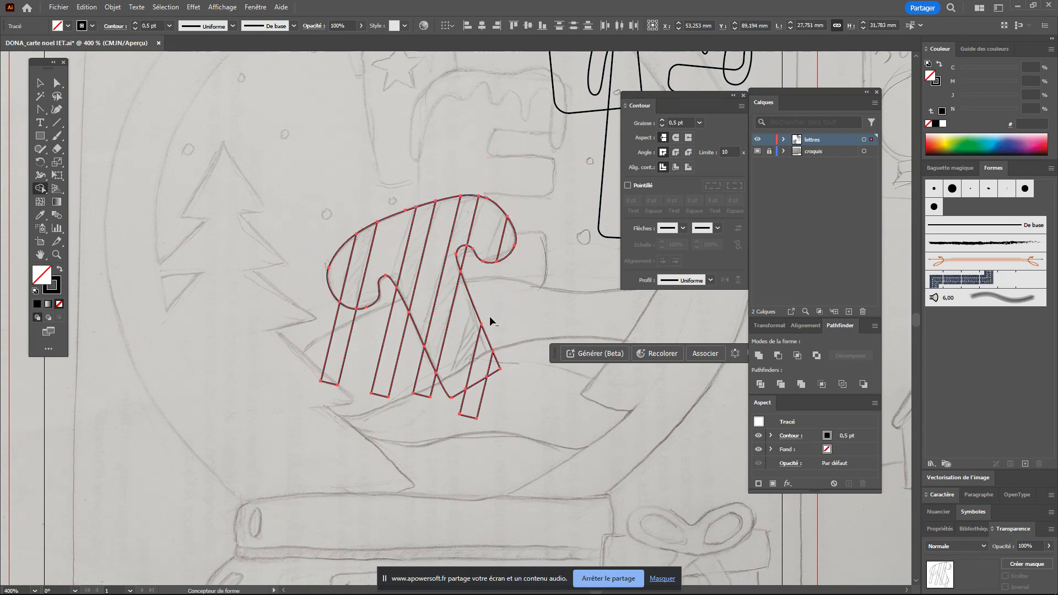
- Delete the four stray bar pieces below the T, then deselect the striped letter
alt+click(473, 411)
alt+click(425, 384)
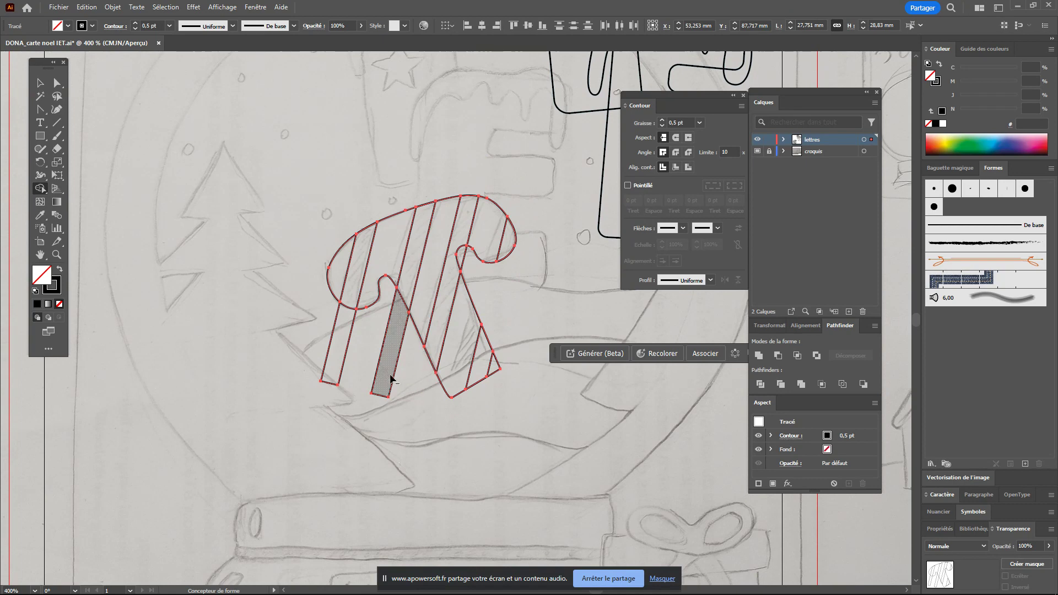
alt+click(391, 353)
alt+click(343, 353)
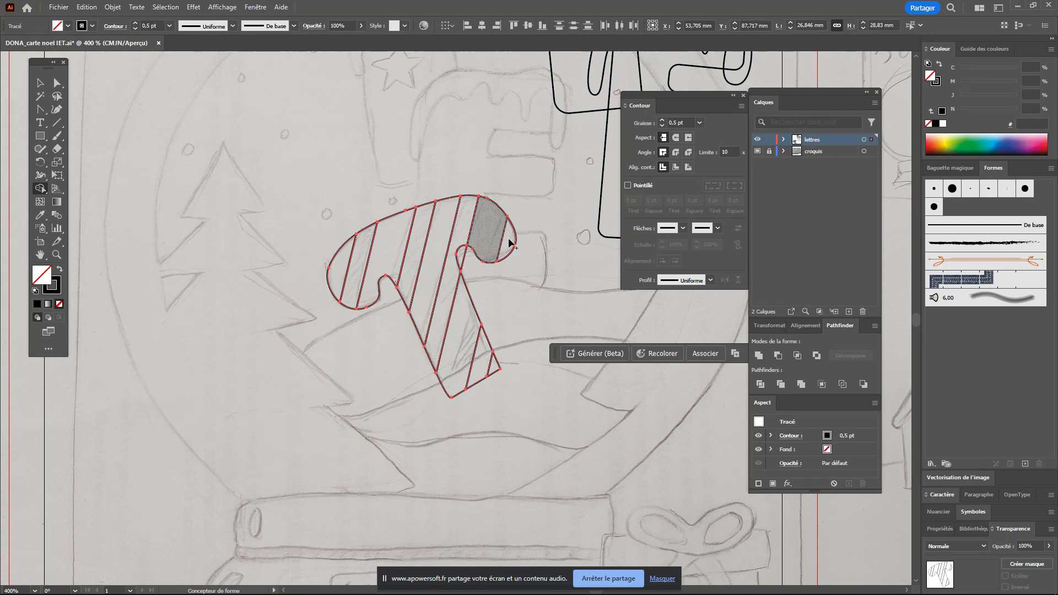
click(40, 82)
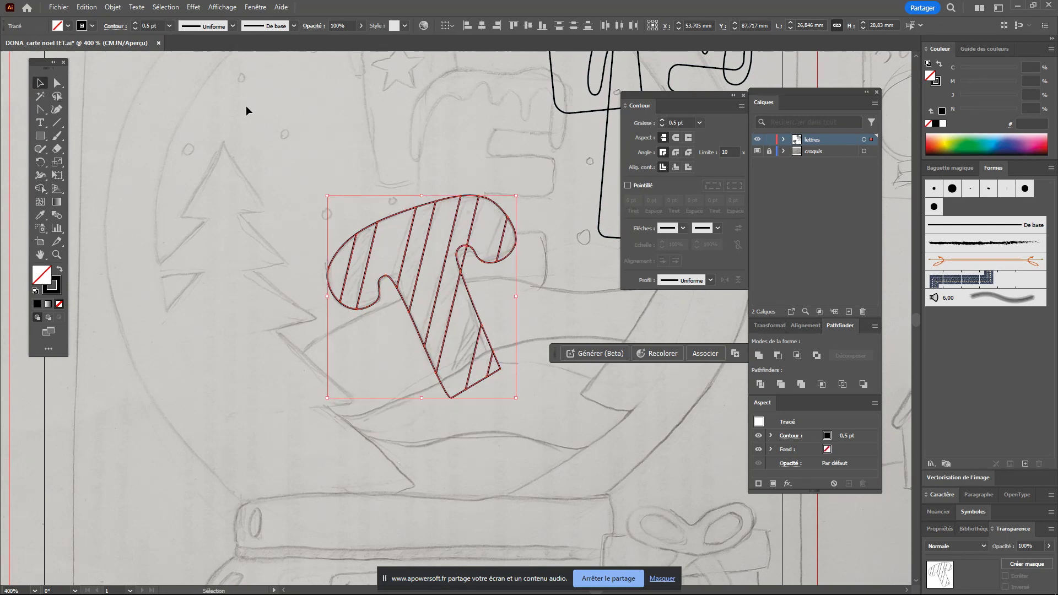
click(580, 269)
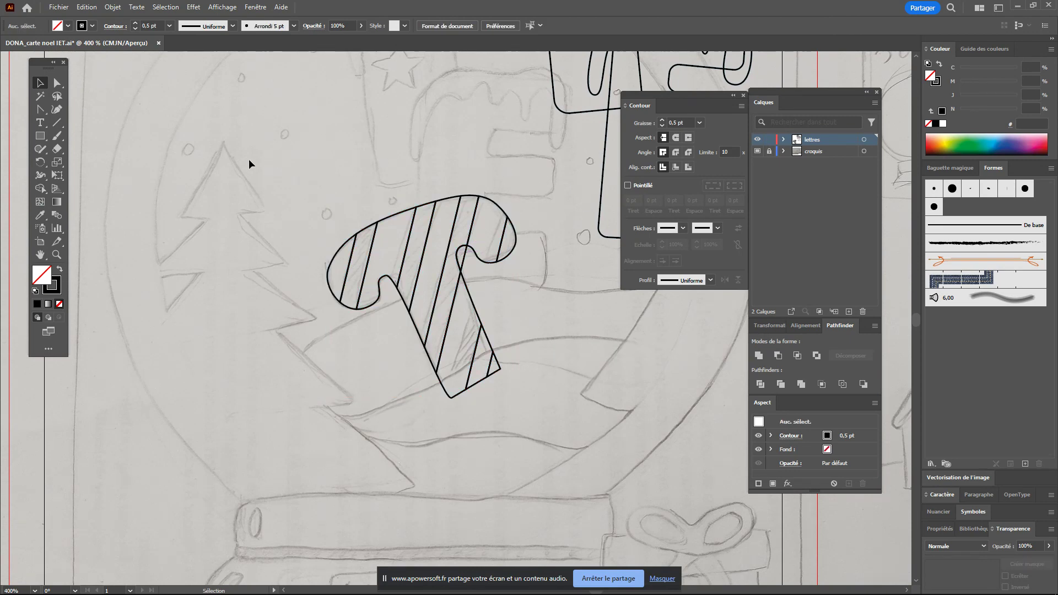
drag(539, 405, 539, 434)
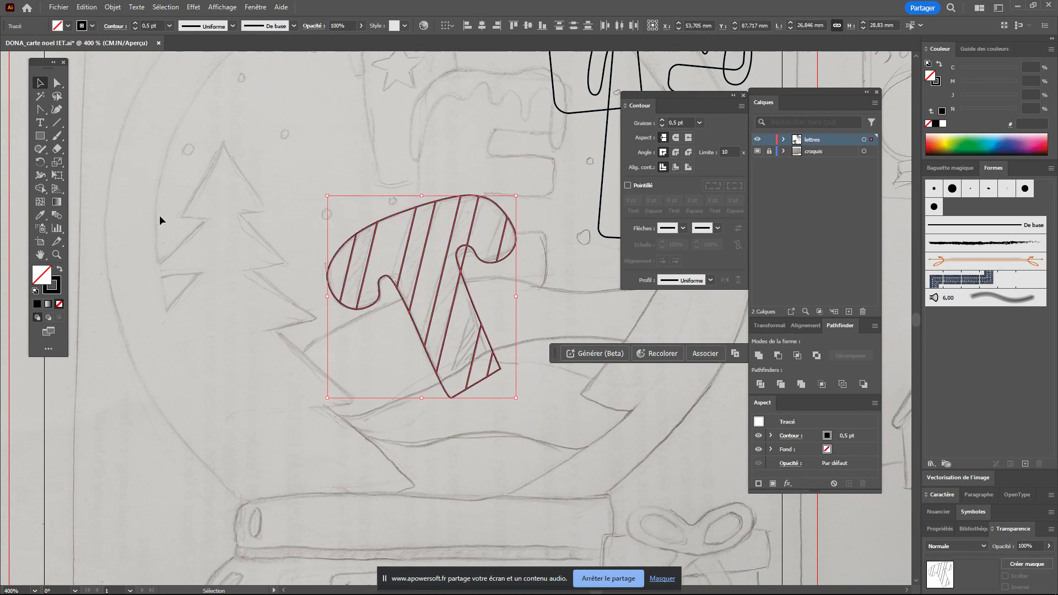
click(40, 190)
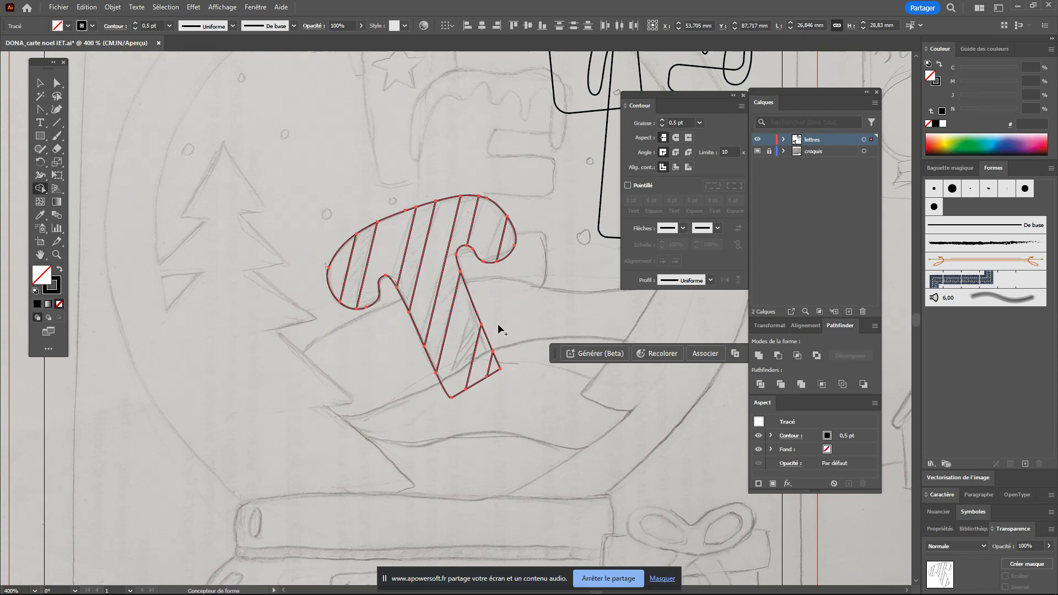
click(40, 83)
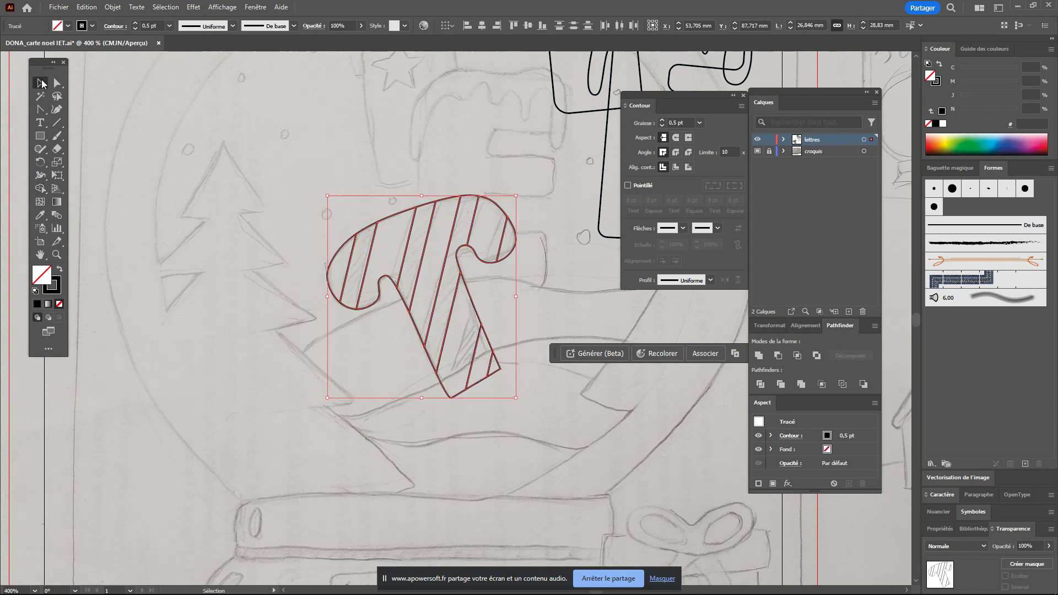
click(388, 151)
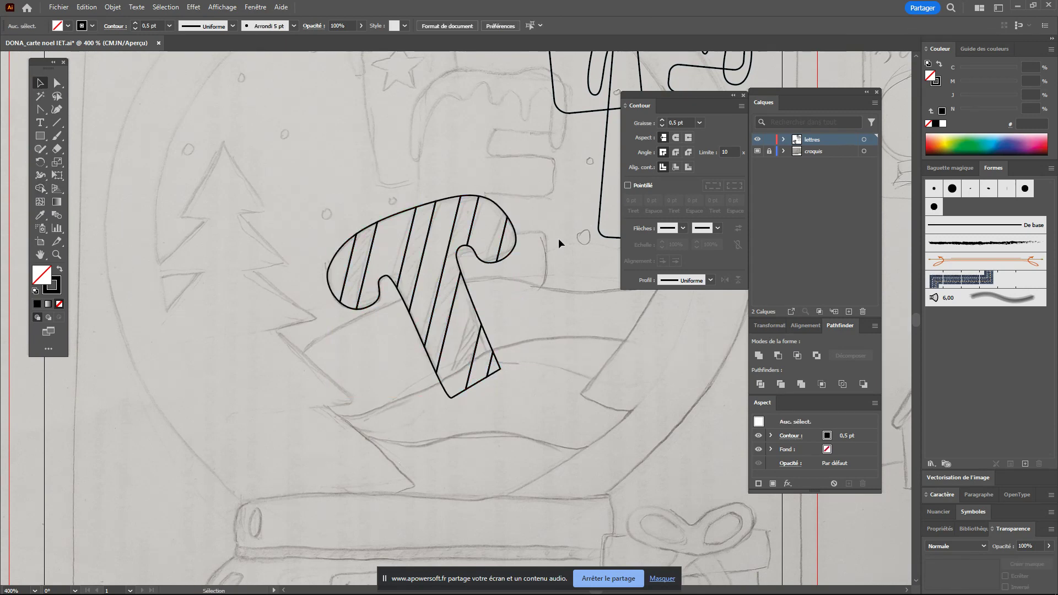
drag(558, 238, 458, 295)
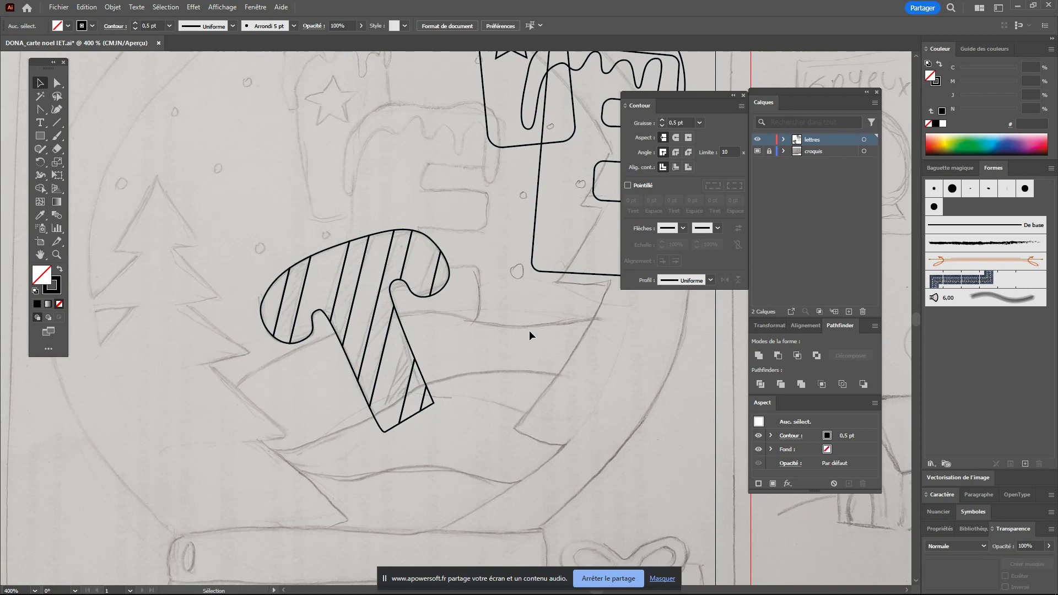
key(a)
- Undo the stripe trims and redo back to four untrimmed bars across the letter
click(481, 329)
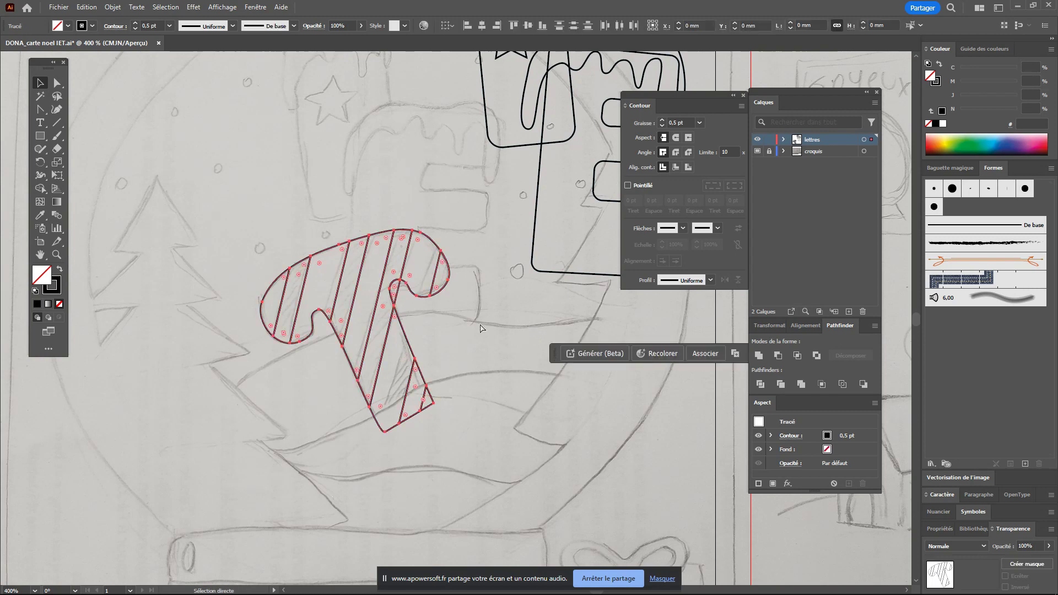
key(ctrl+z)
key(ctrl+z)
key(ctrl+z)
key(ctrl+z)
key(ctrl+z)
key(ctrl+z)
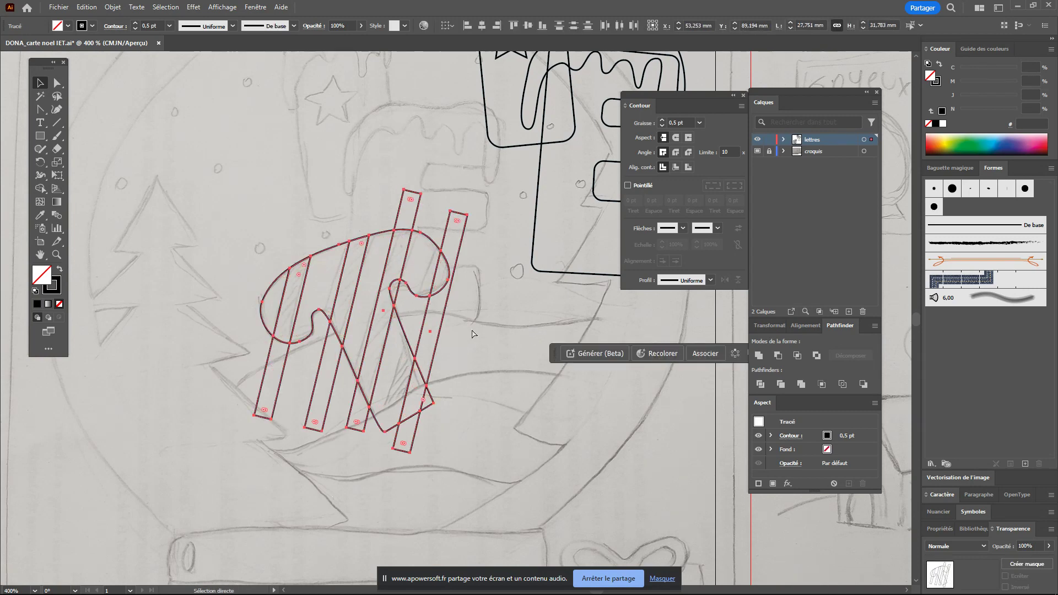
key(ctrl+z)
key(ctrl+z)
key(v)
key(ctrl+z)
key(ctrl+z)
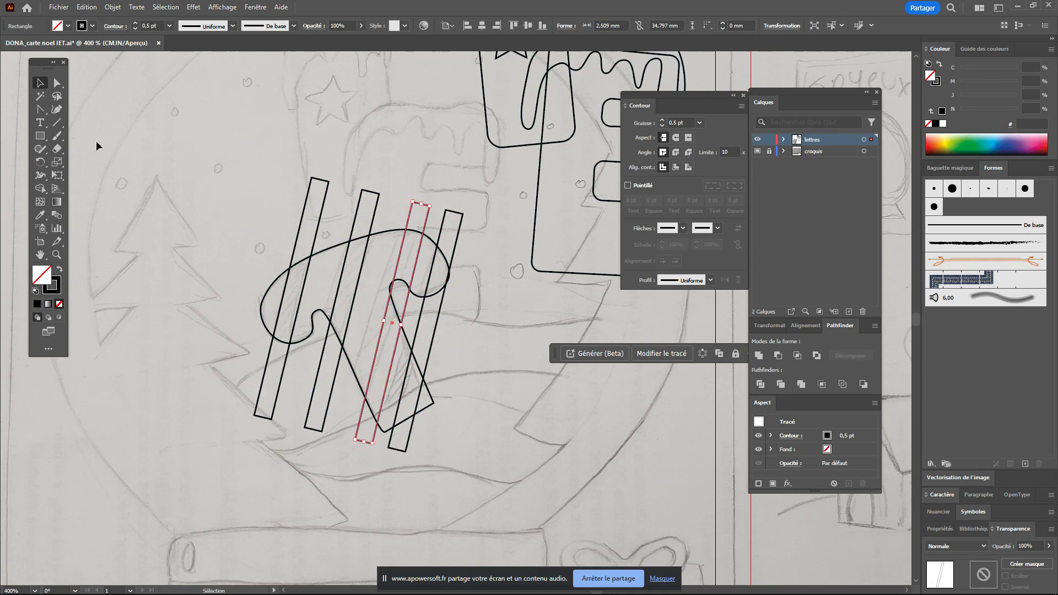
key(ctrl+z)
key(ctrl+z)
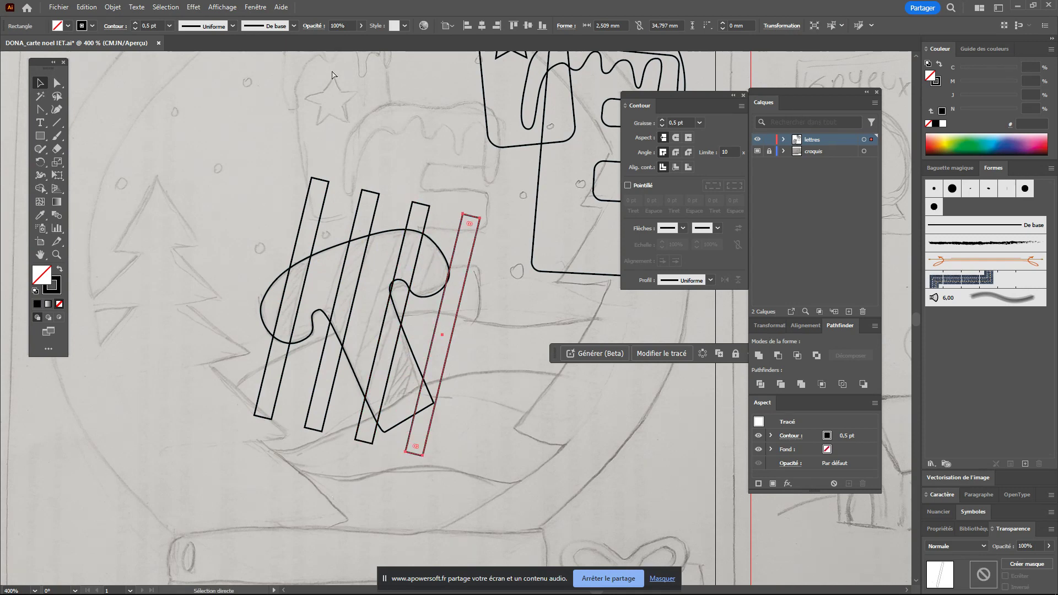
key(ctrl+z)
key(ctrl+z)
key(ctrl+z)
key(ctrl+z)
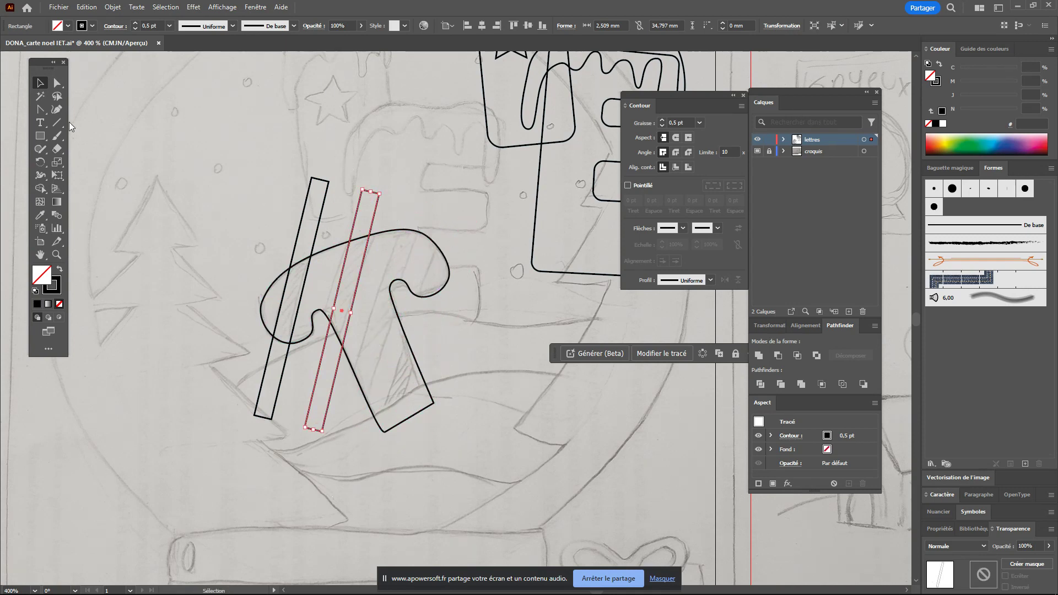
key(ctrl+shift+z)
key(ctrl+shift+z)
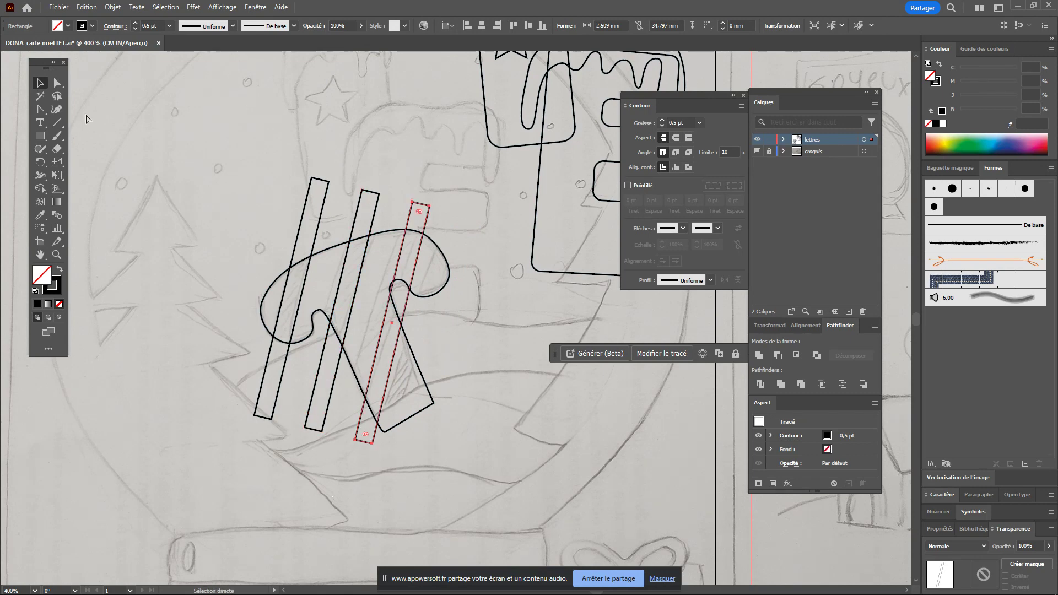
key(ctrl+shift+z)
key(ctrl+shift+z)
- Nudge the rightmost bar slightly right and select the letter with all four bars
click(498, 260)
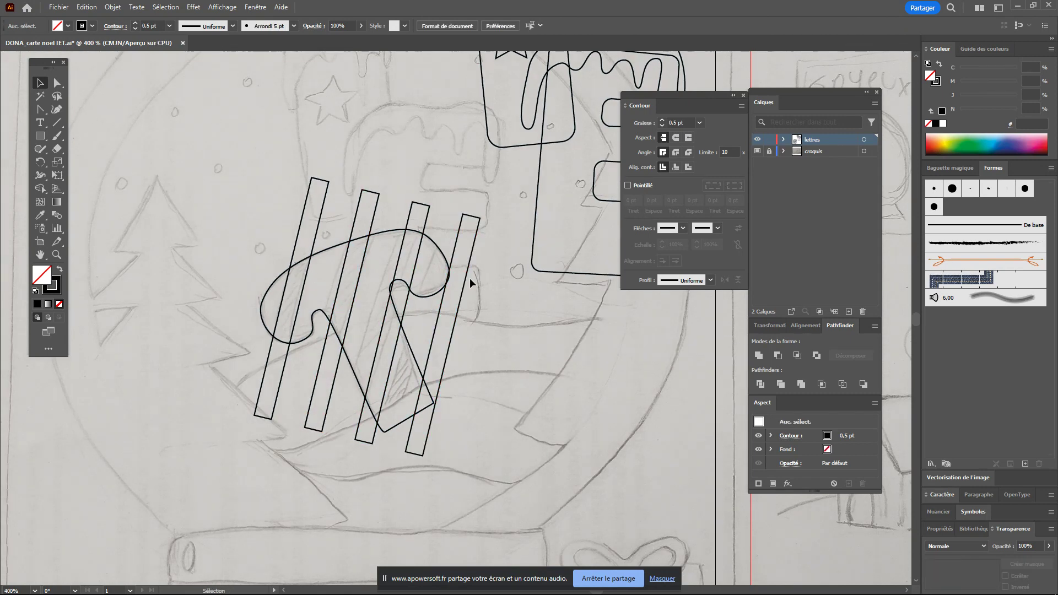
drag(466, 279, 468, 279)
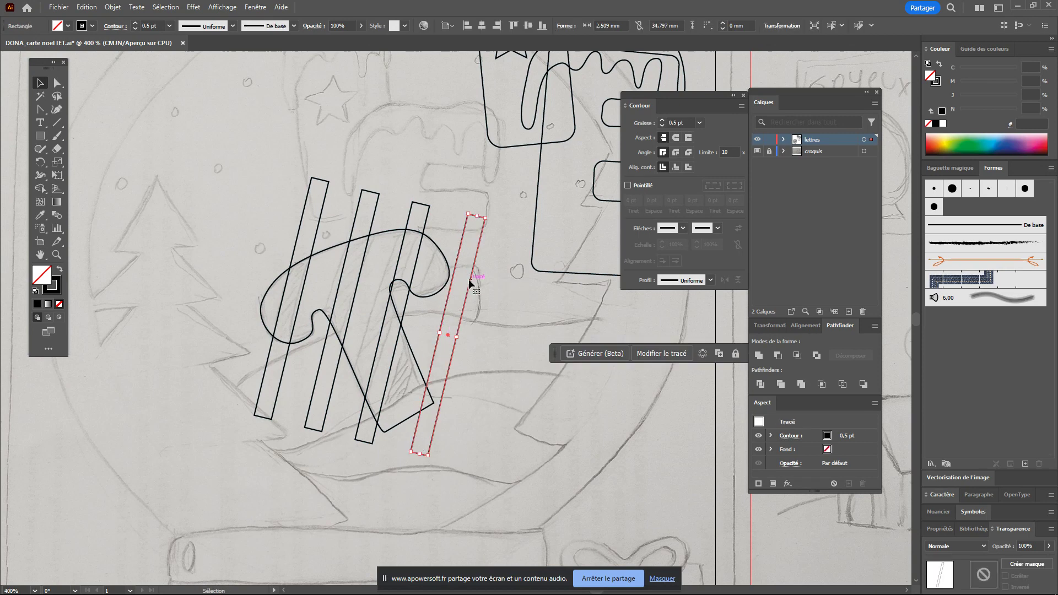
mouse_move(248, 142)
mouse_down()
mouse_move(492, 549)
mouse_move(475, 526)
mouse_up()
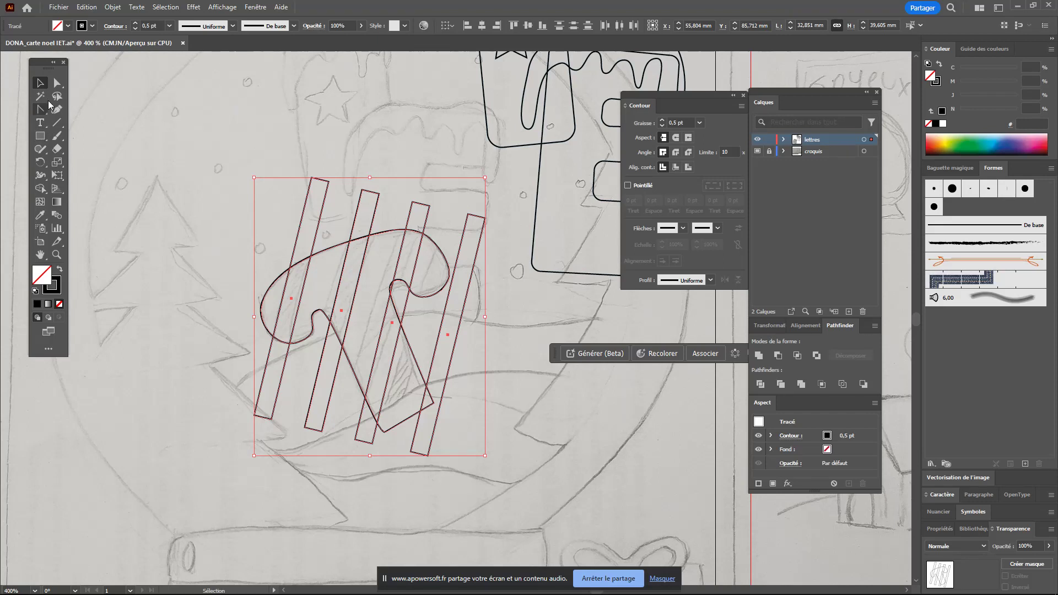
- With Shape Builder, delete bar pieces above and below the T, then reselect the striped letter
click(41, 190)
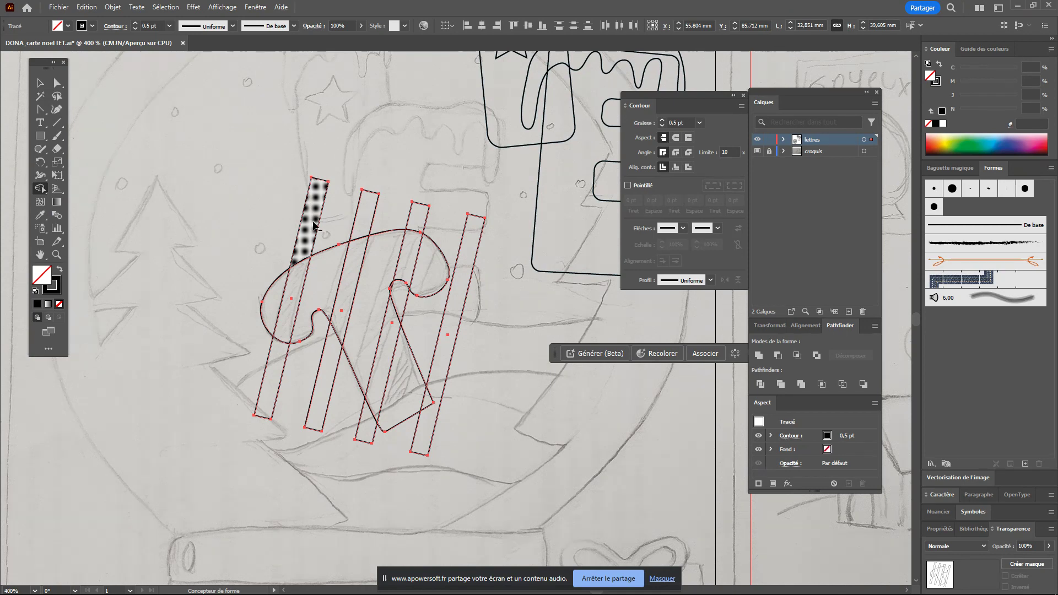
drag(314, 226, 419, 217)
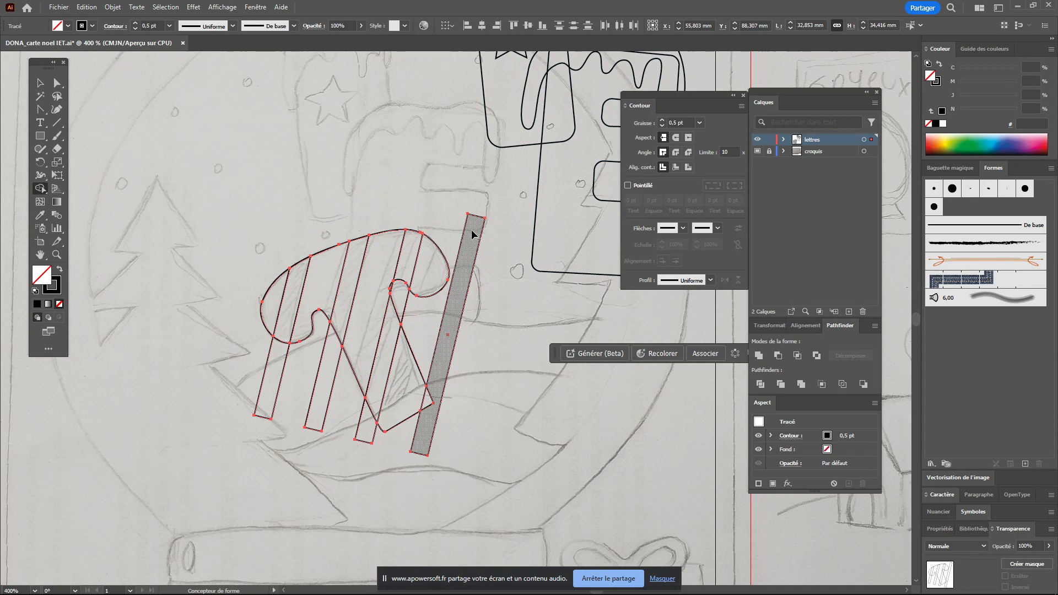
alt+click(475, 234)
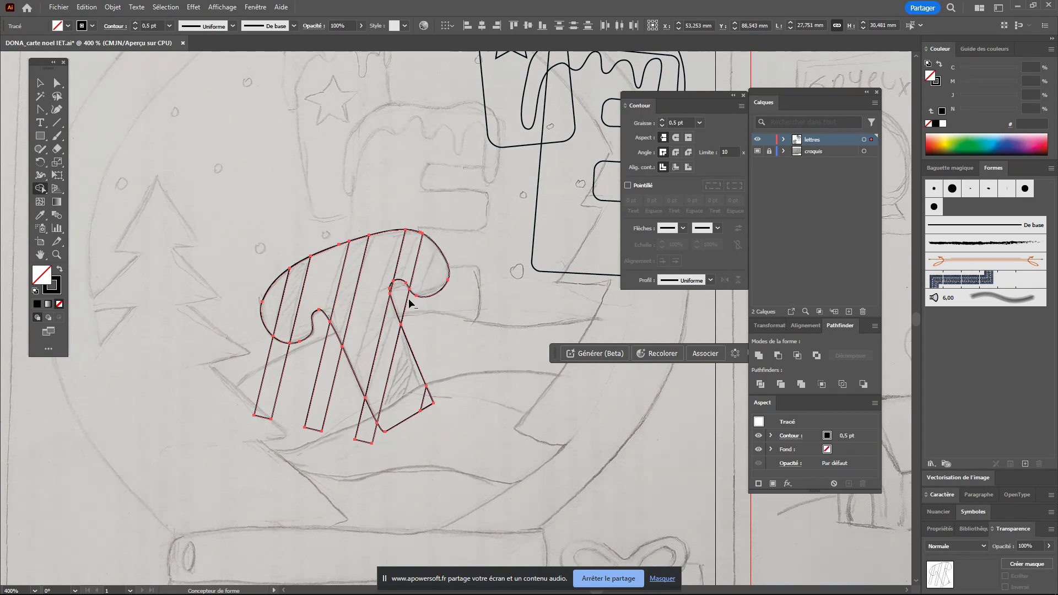
alt+click(366, 430)
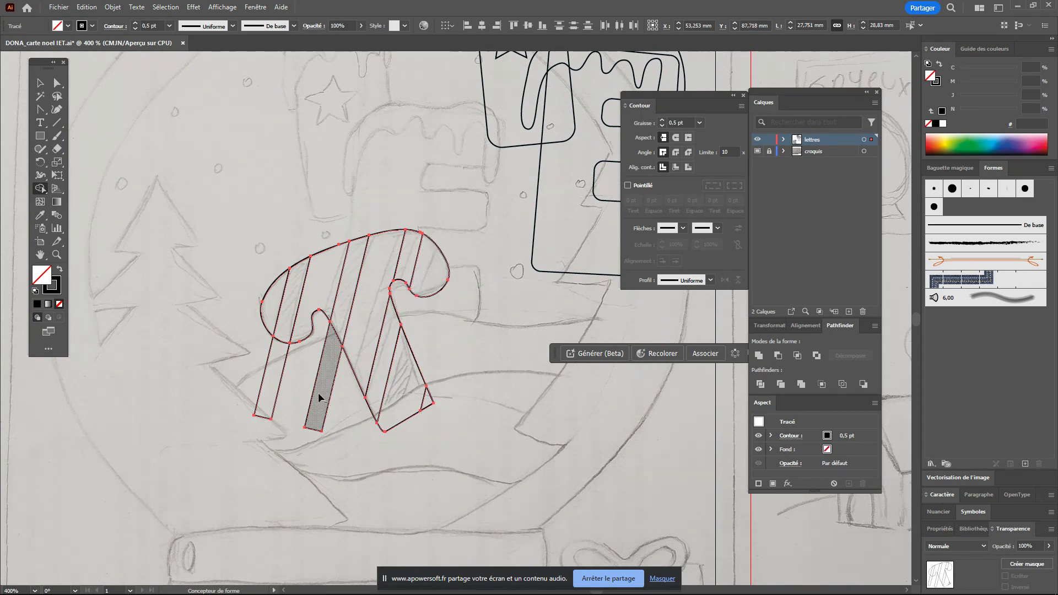
alt+click(322, 396)
alt+click(267, 397)
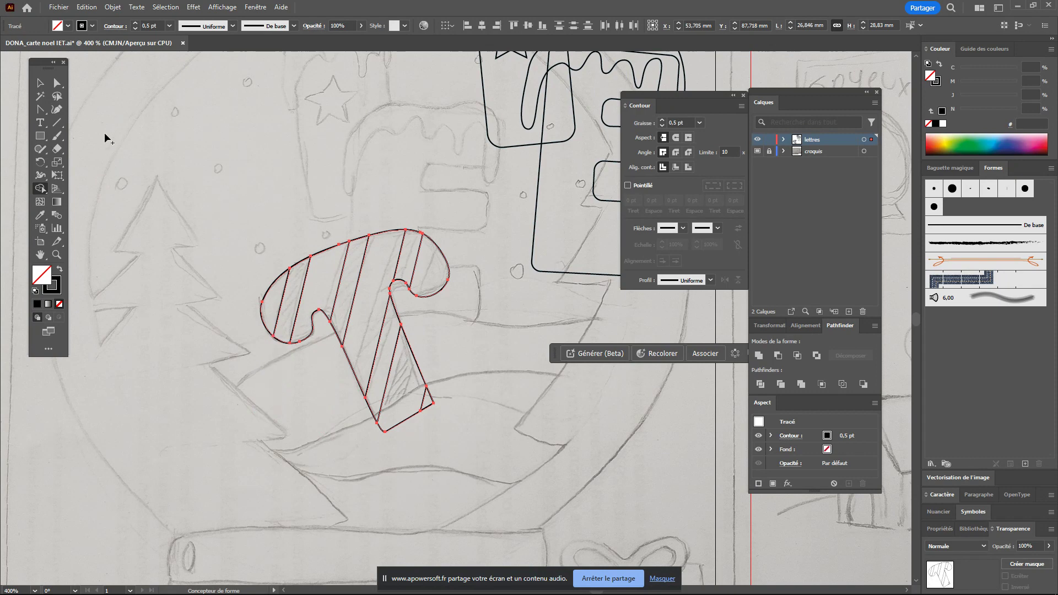
click(40, 82)
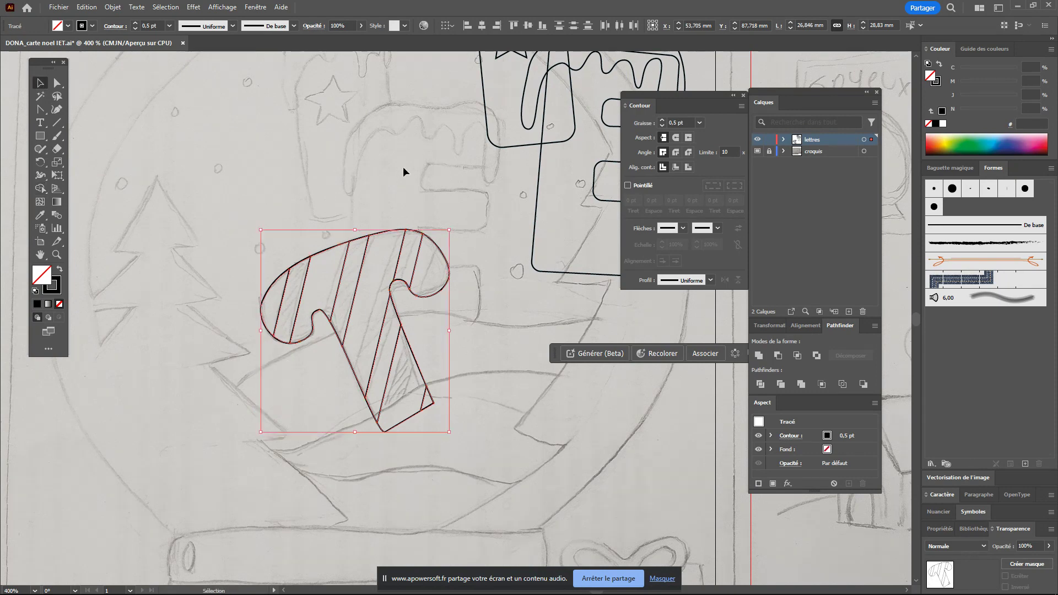
click(566, 435)
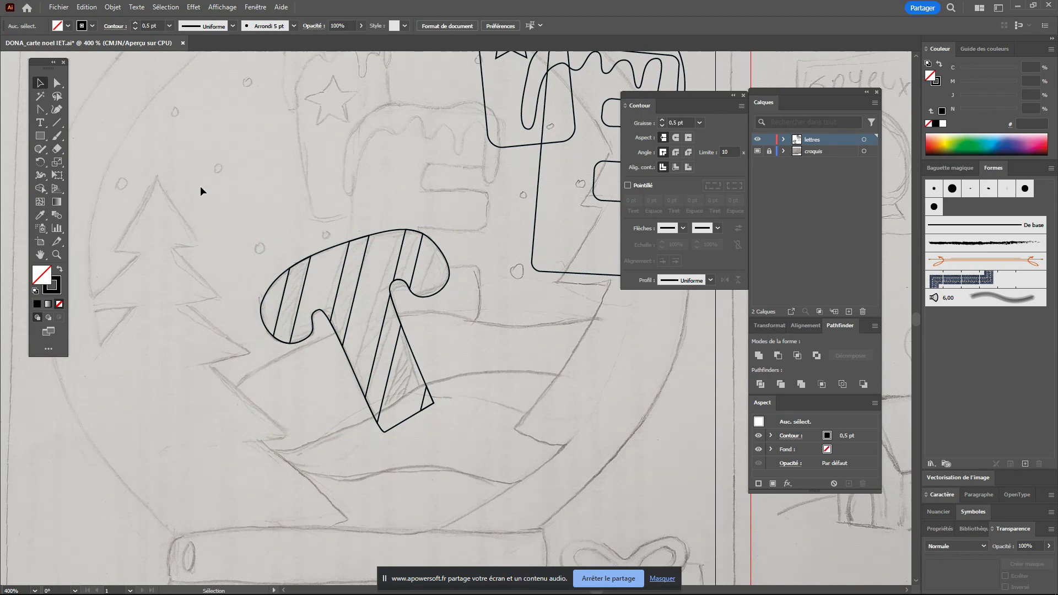
drag(215, 188, 468, 478)
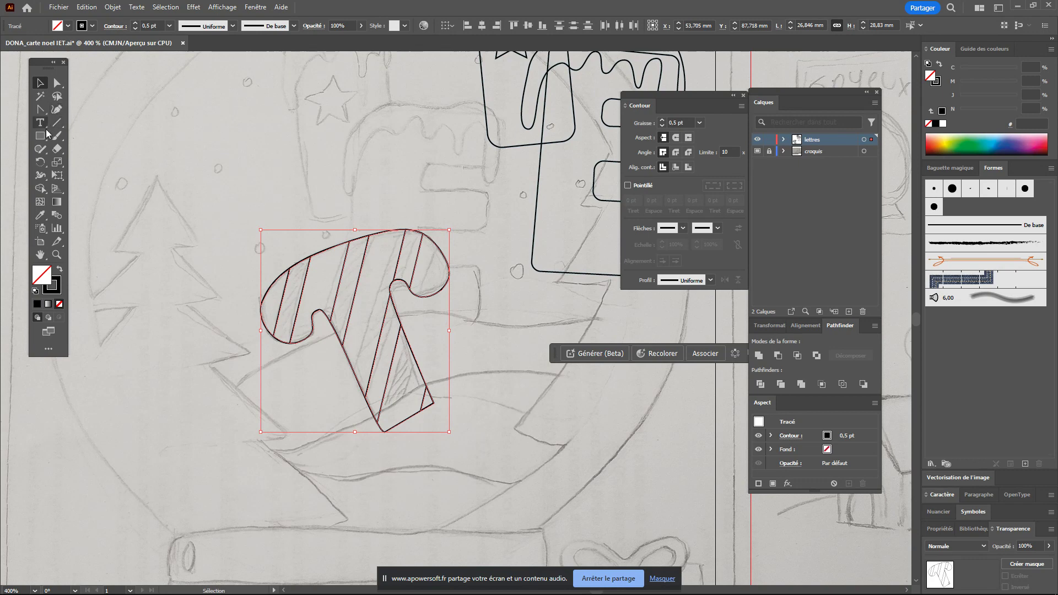
- Leave Shape Builder, deselect, and select the leftmost stripe to confirm it is separate
click(39, 188)
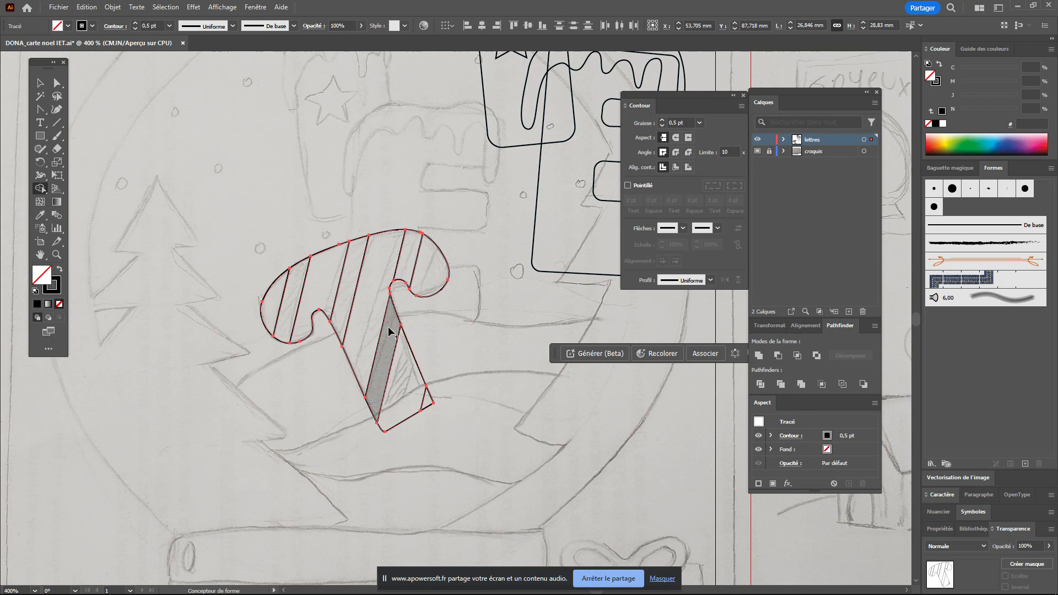
click(39, 82)
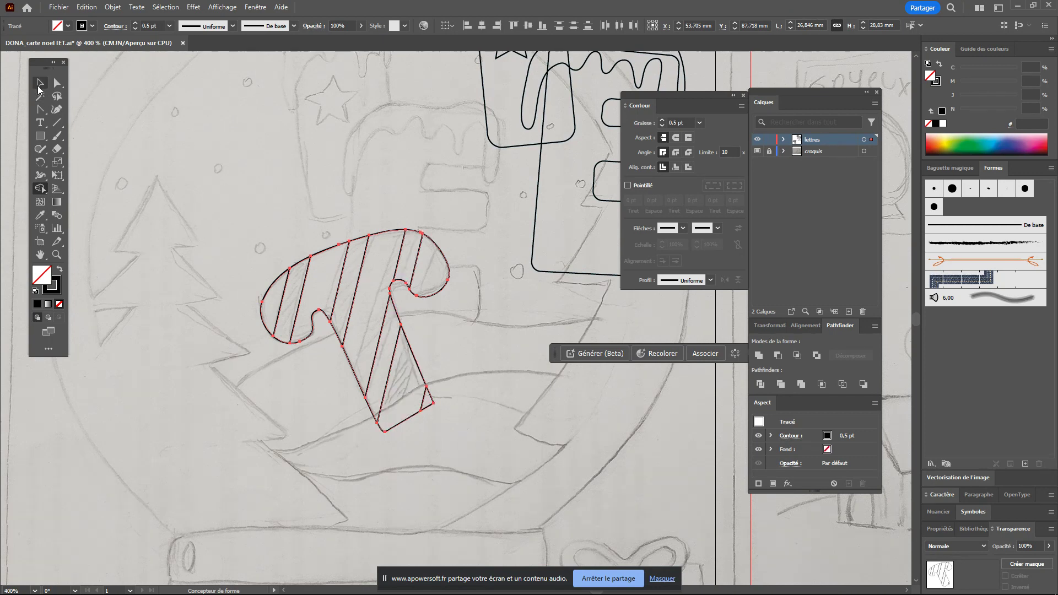
click(248, 156)
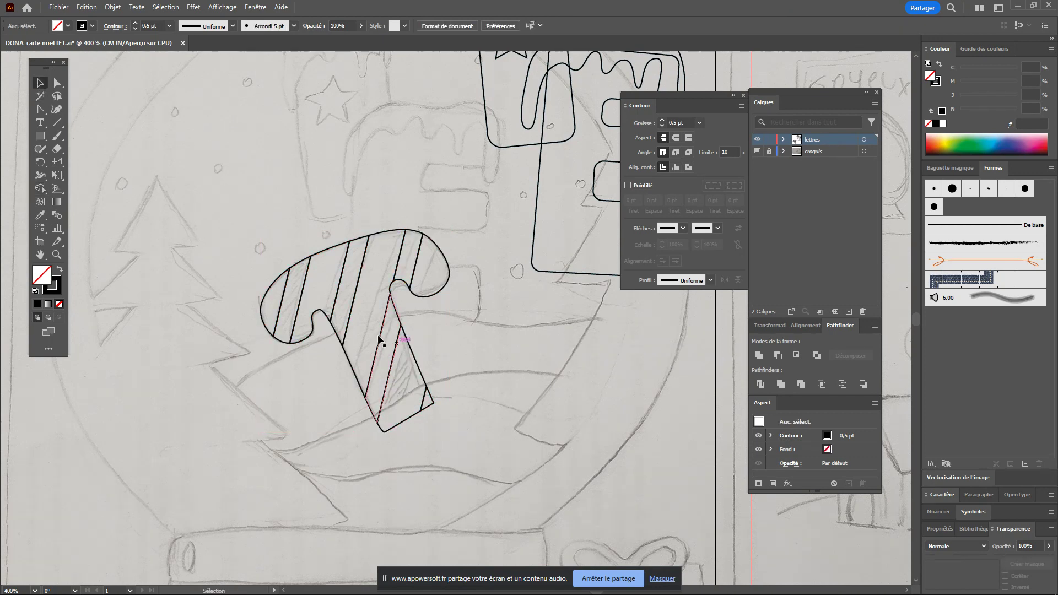
click(296, 291)
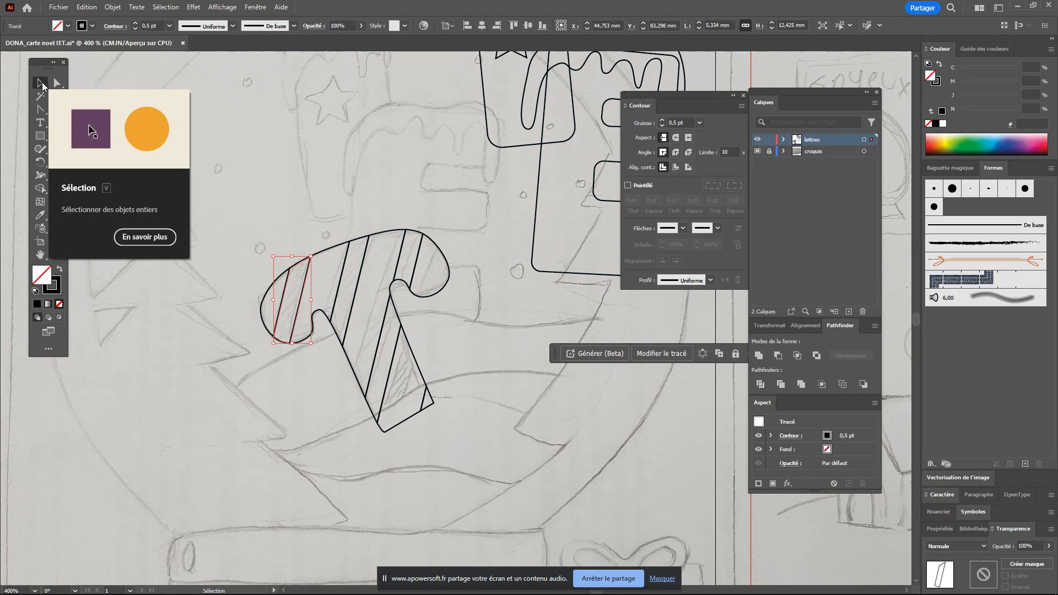
- Fill the stripe below the hook with yellow and try green on the hook end
click(345, 273)
click(397, 263)
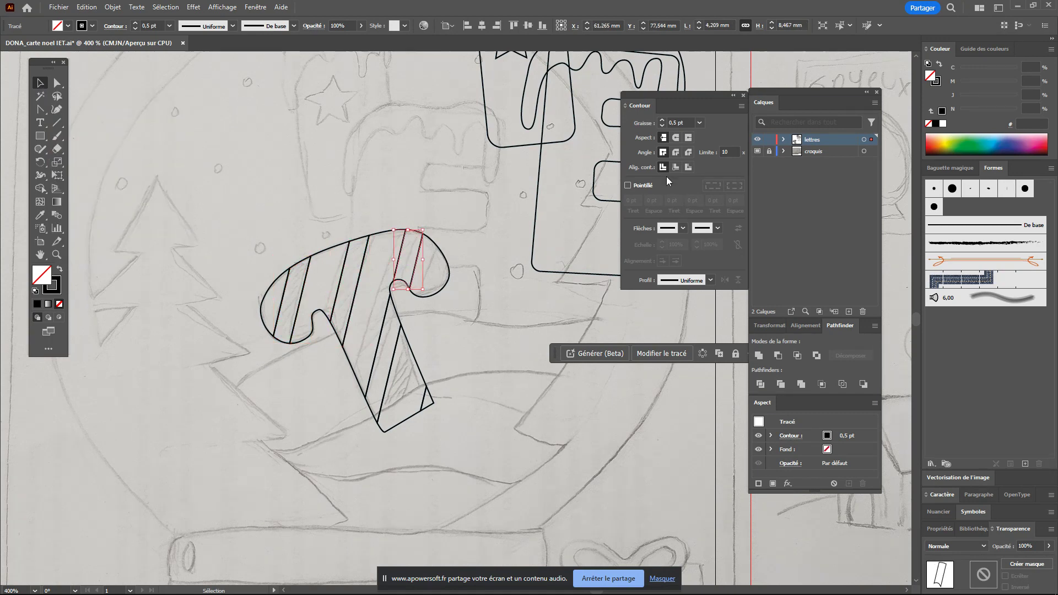
click(950, 139)
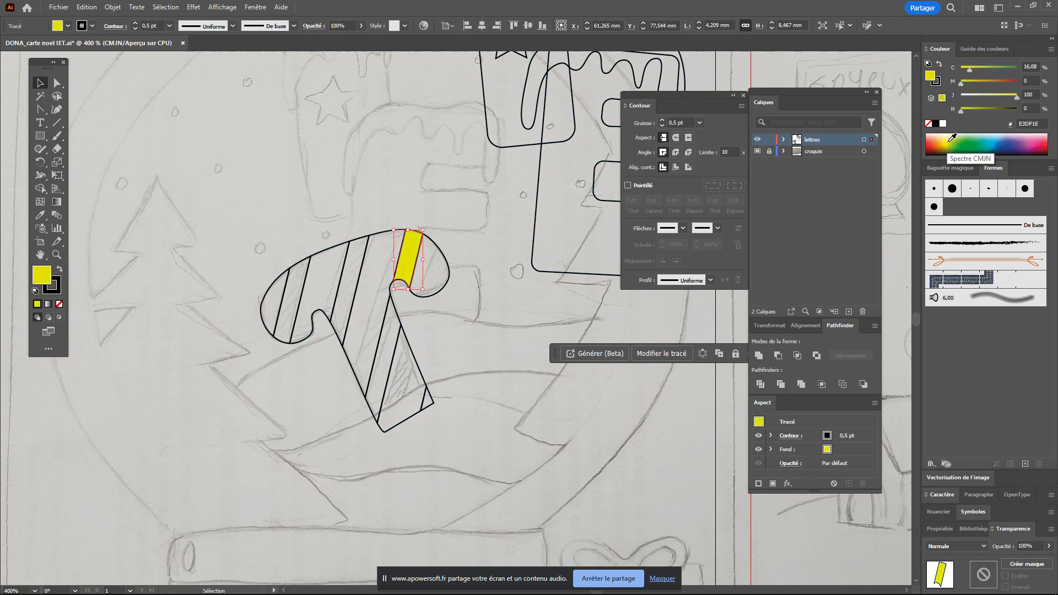
click(527, 269)
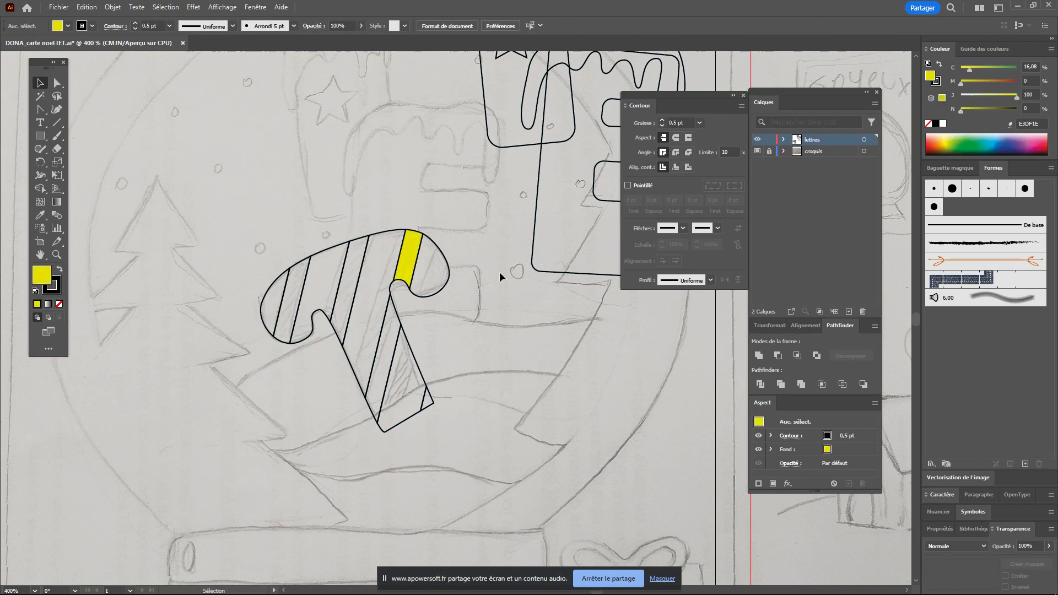
click(440, 295)
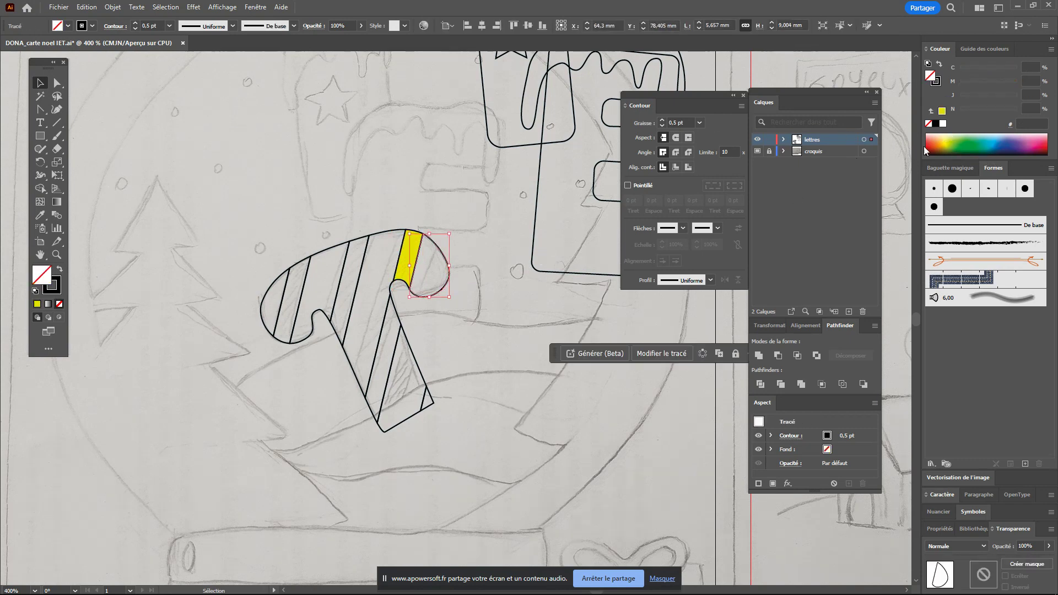
click(968, 143)
click(465, 207)
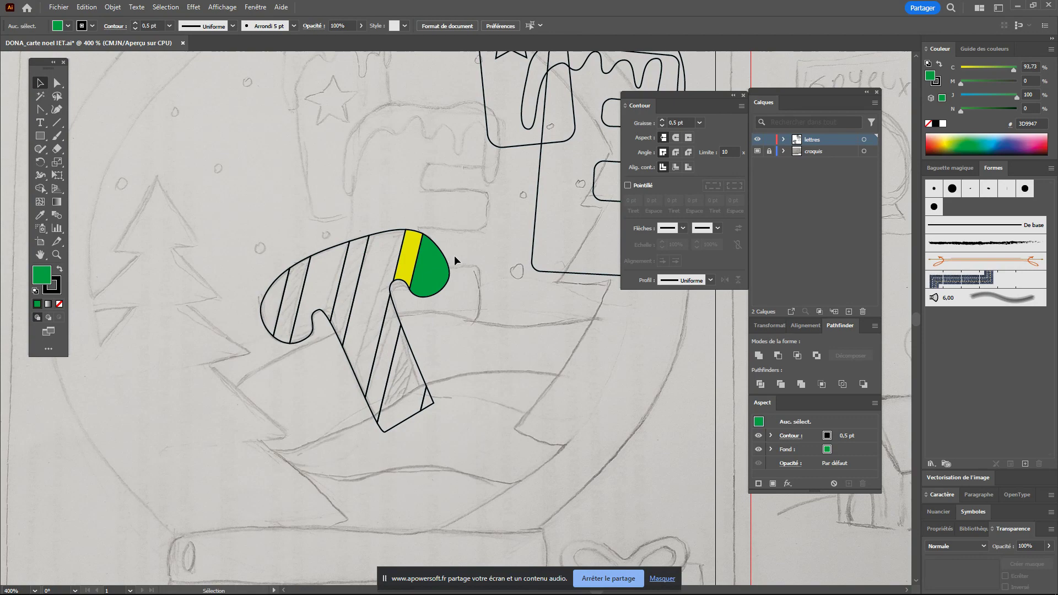
- Undo the green and yellow fills, then move the candle and E down-left onto their sketch
key(ctrl+z)
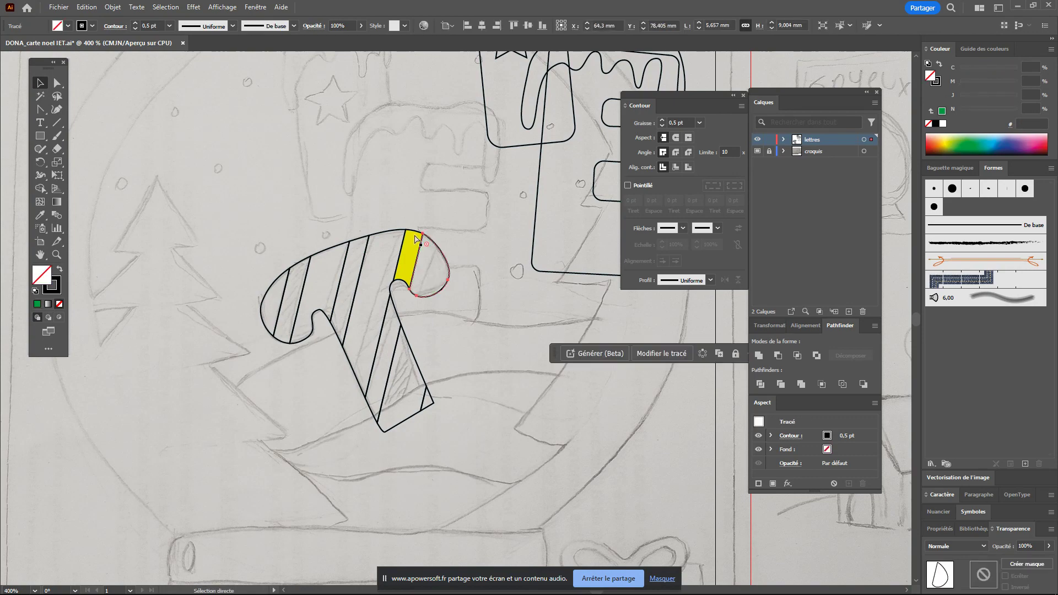
key(ctrl+z)
drag(458, 206, 343, 350)
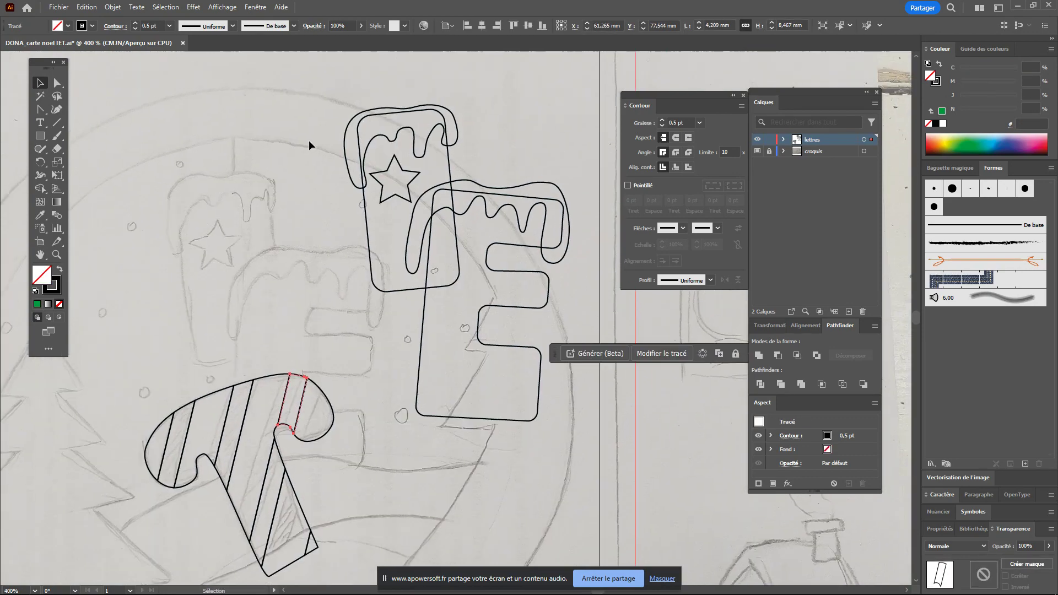
drag(570, 459, 578, 336)
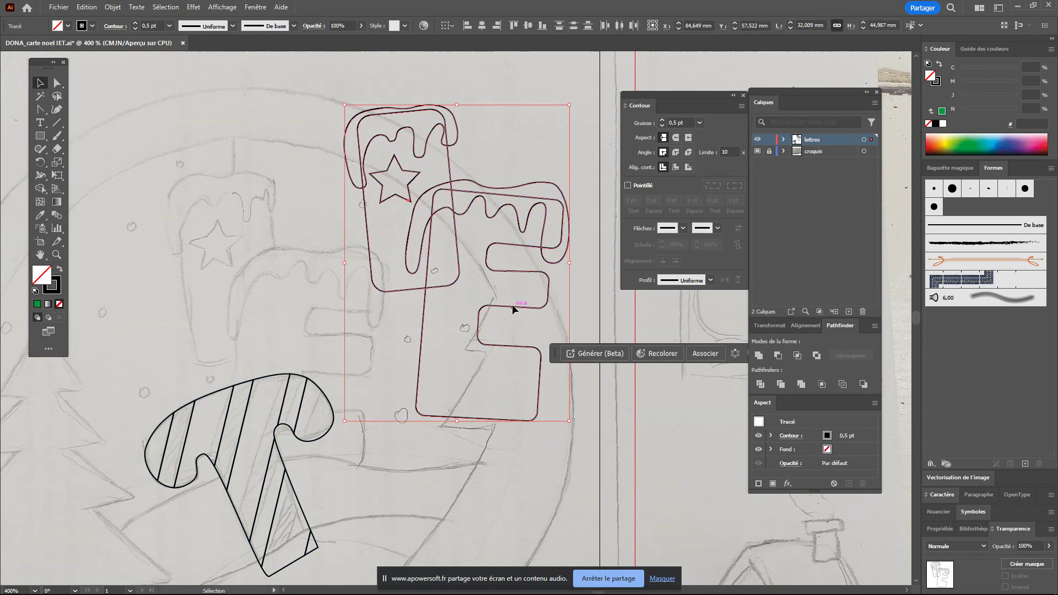
drag(512, 305, 332, 373)
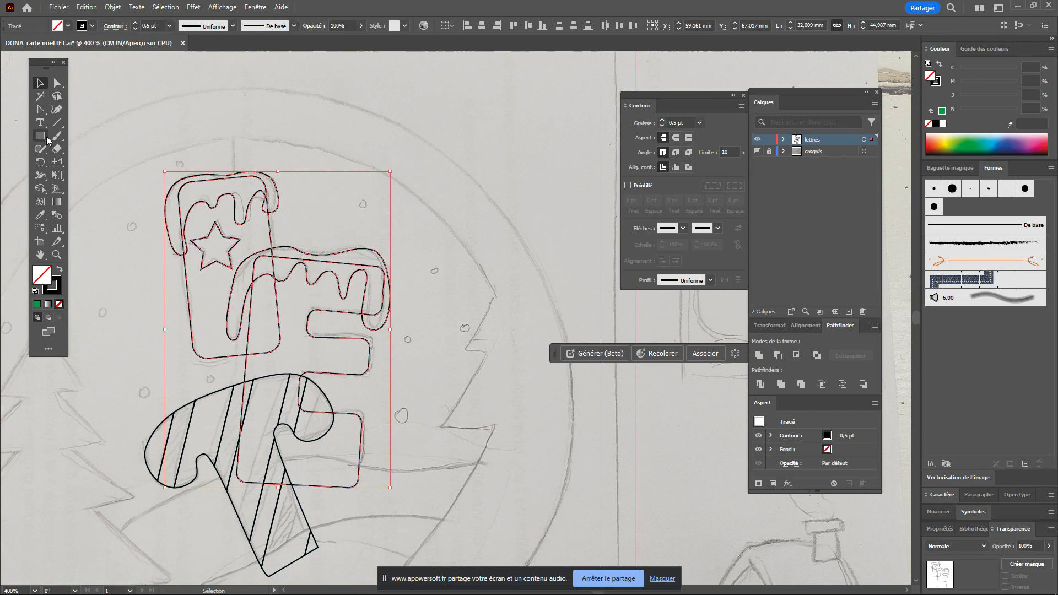
- Draw a short vertical wick line up from the candle top and zoom to check it
click(59, 123)
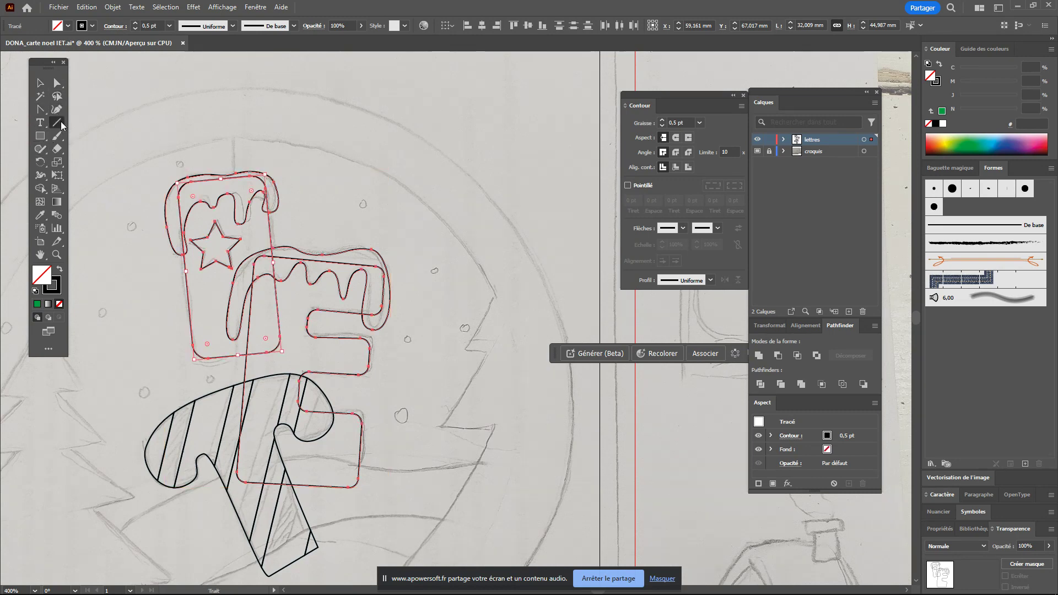
drag(59, 126, 74, 125)
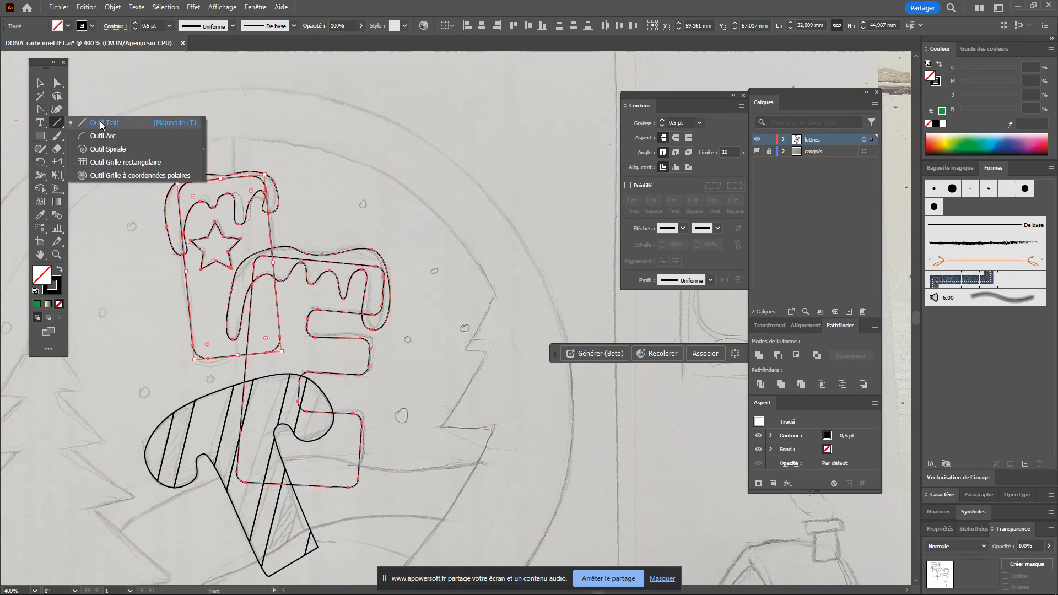
drag(234, 135, 236, 172)
key(v)
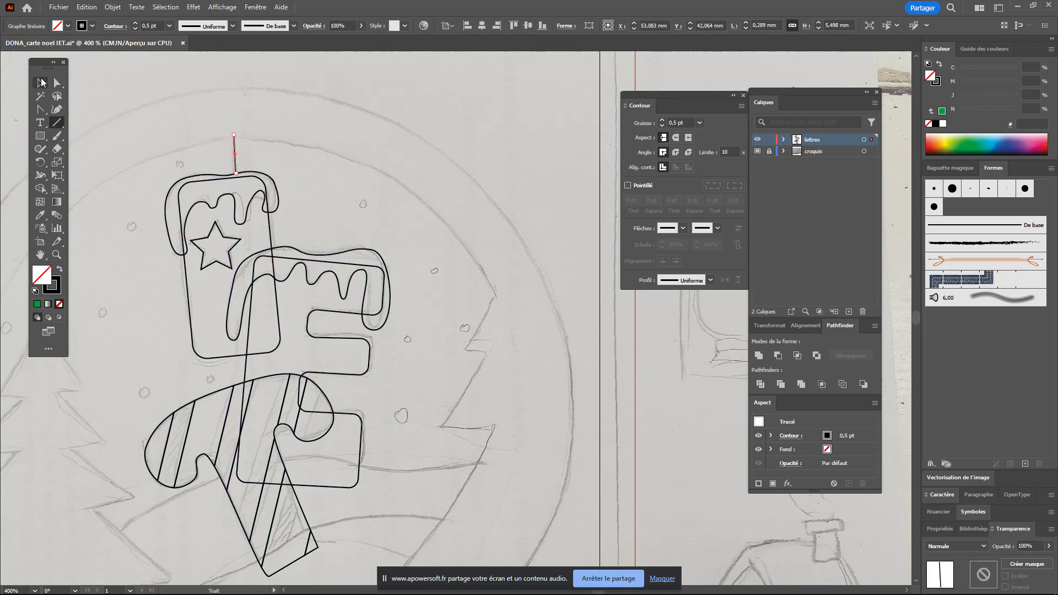
scroll(259, 189, up, 5)
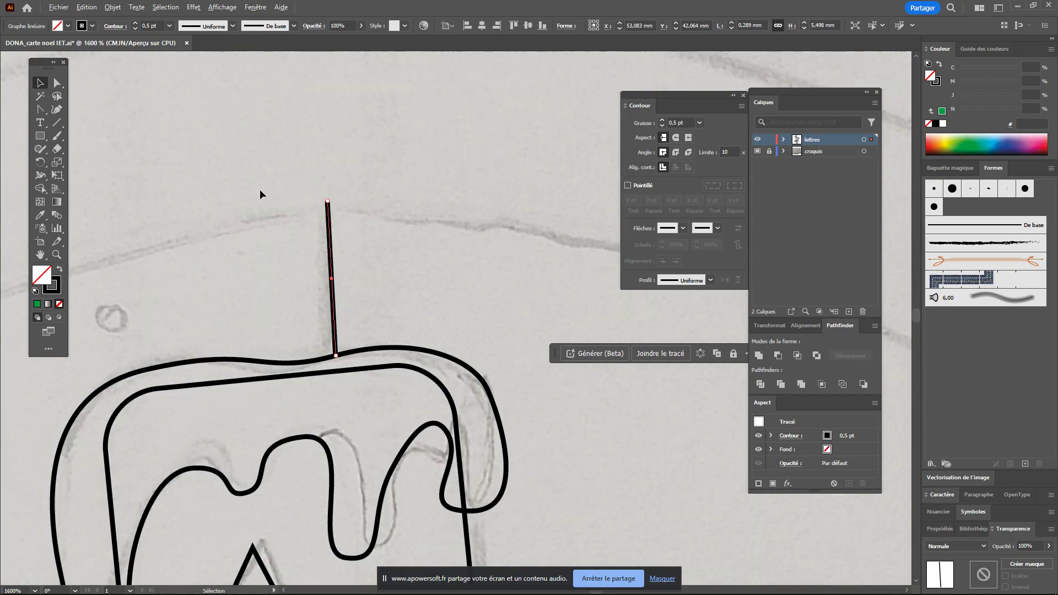
scroll(262, 191, up, 5)
scroll(512, 366, down, 3)
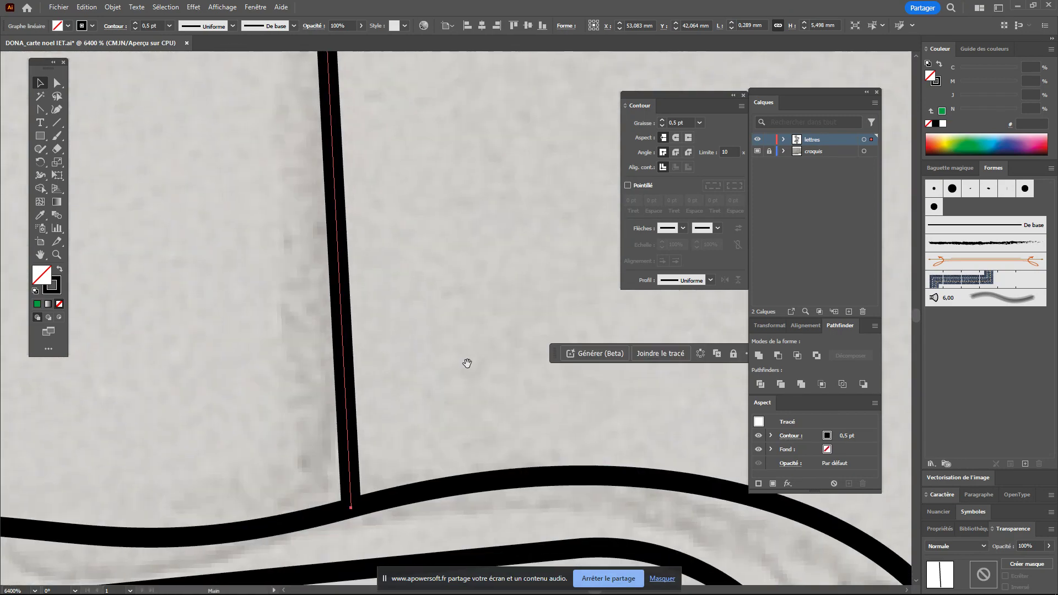
scroll(463, 444, up, 3)
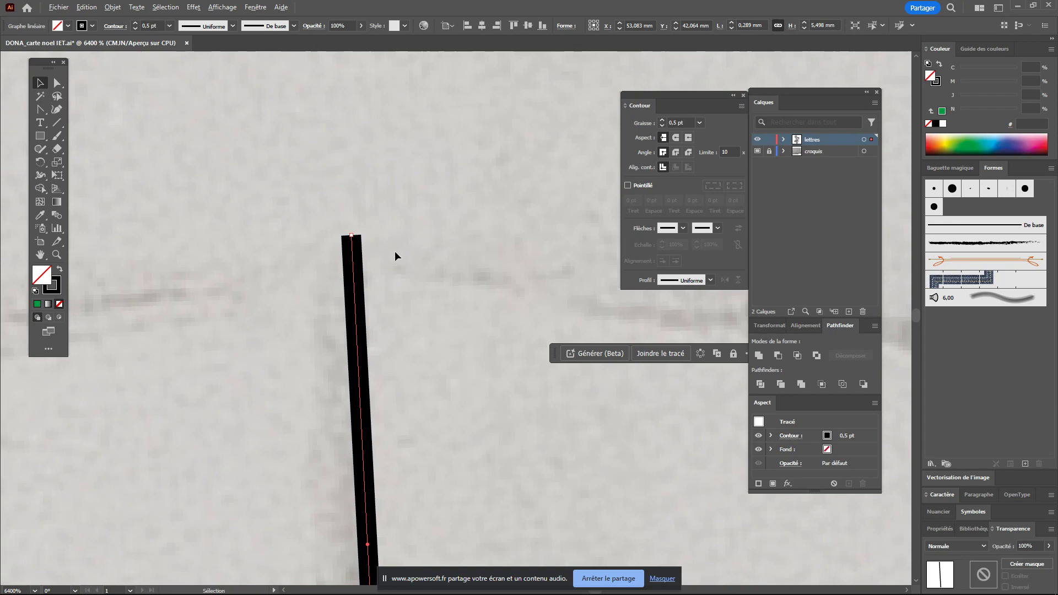
scroll(393, 252, down, 3)
scroll(391, 253, down, 3)
scroll(390, 249, down, 3)
- Deselect, zoom to 300% on the snow globe and pick the Ellipse tool
scroll(391, 249, down, 2)
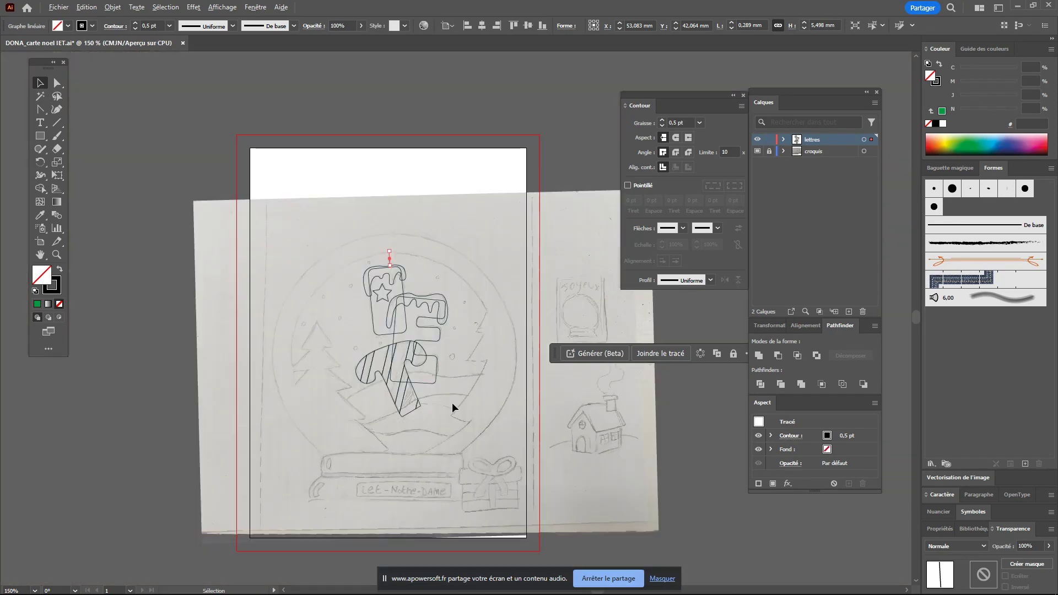
click(453, 377)
scroll(419, 375, down, 3)
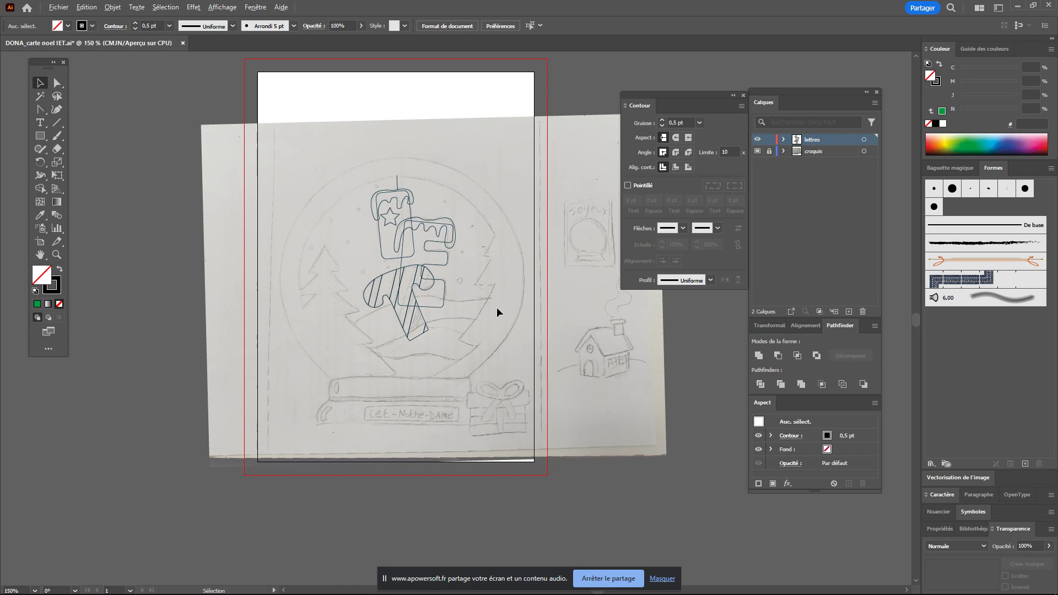
scroll(498, 308, up, 2)
scroll(416, 406, up, 1)
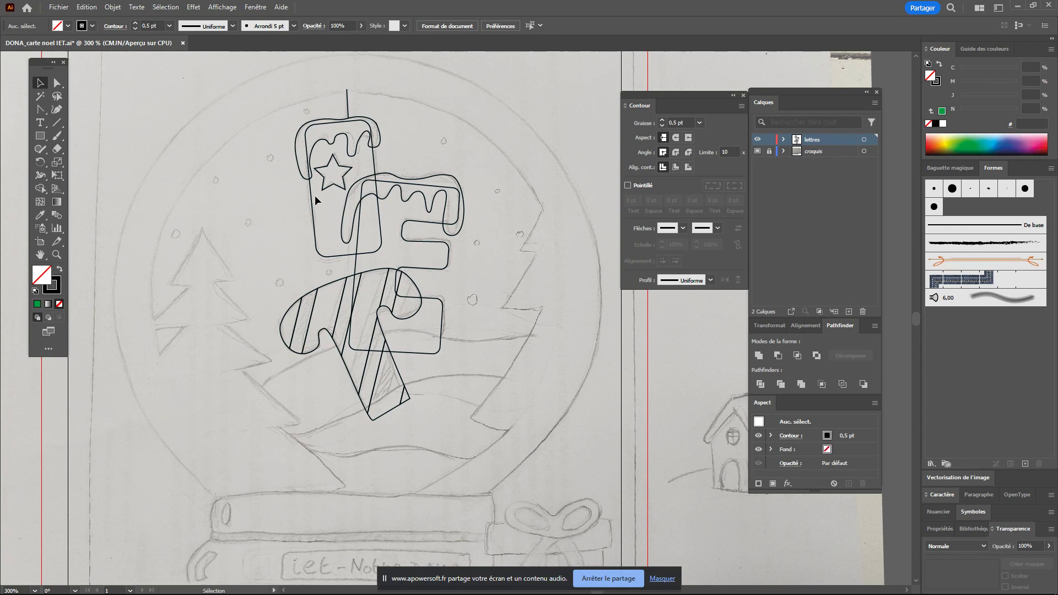
mouse_move(468, 255)
mouse_down()
mouse_move(459, 311)
mouse_move(493, 258)
mouse_up()
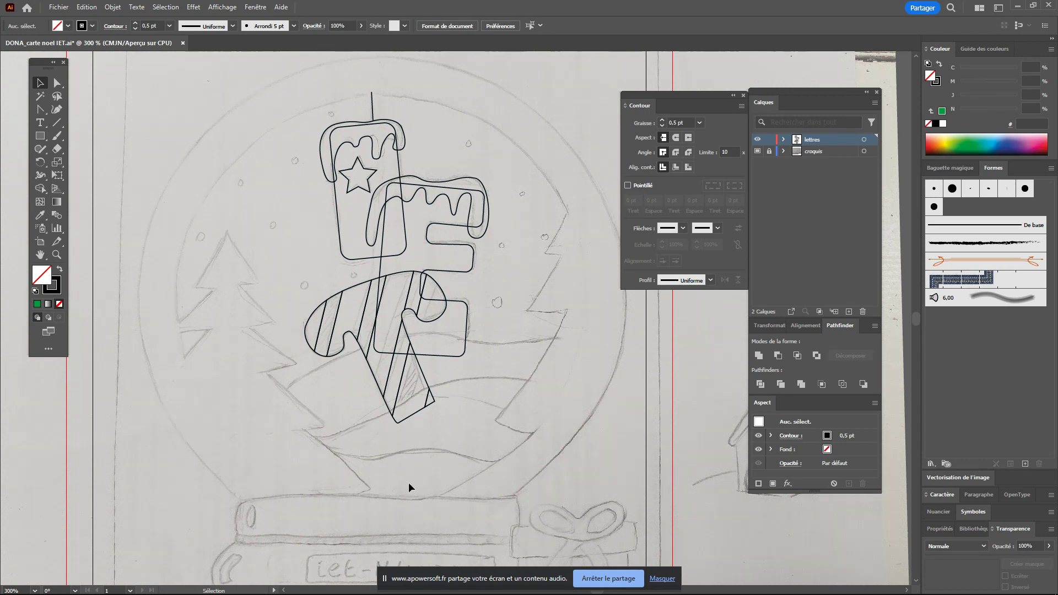
drag(40, 136, 78, 166)
click(76, 164)
- Draw a centred circle about 92,85 mm across over the sketched snow-globe outline
scroll(448, 228, down, 1)
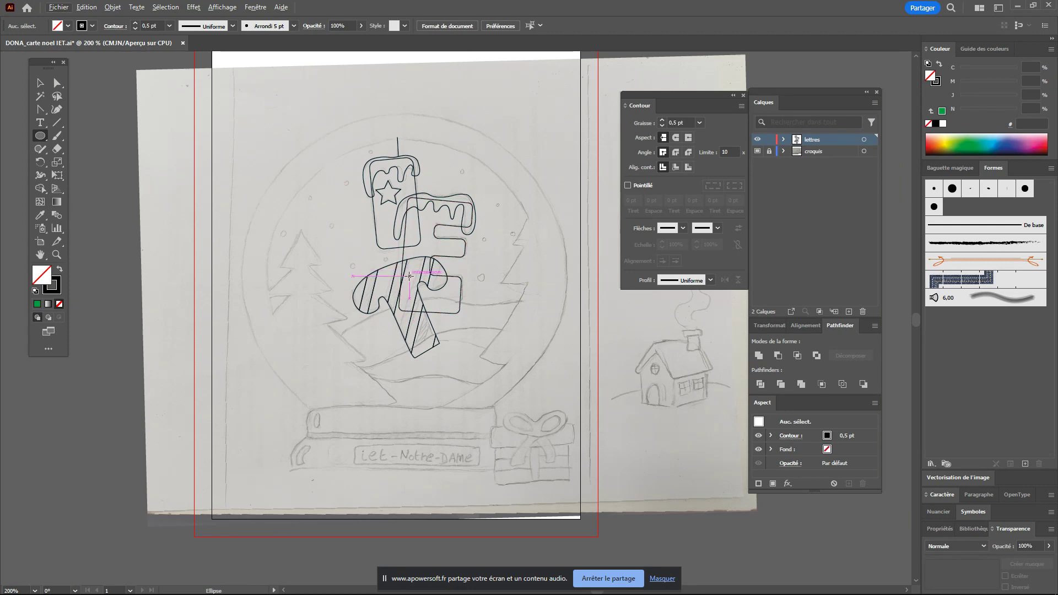
mouse_move(409, 275)
mouse_down()
mouse_move(475, 349)
mouse_move(465, 354)
mouse_move(571, 423)
mouse_up()
key(alt+shift)
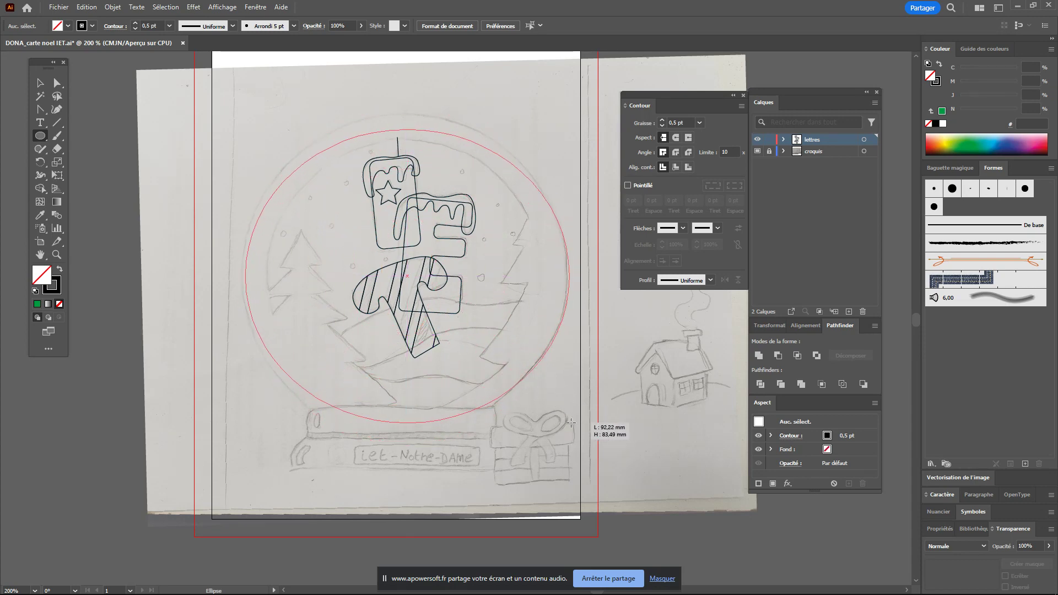
mouse_move(571, 422)
mouse_down()
mouse_move(578, 443)
mouse_move(568, 438)
mouse_up()
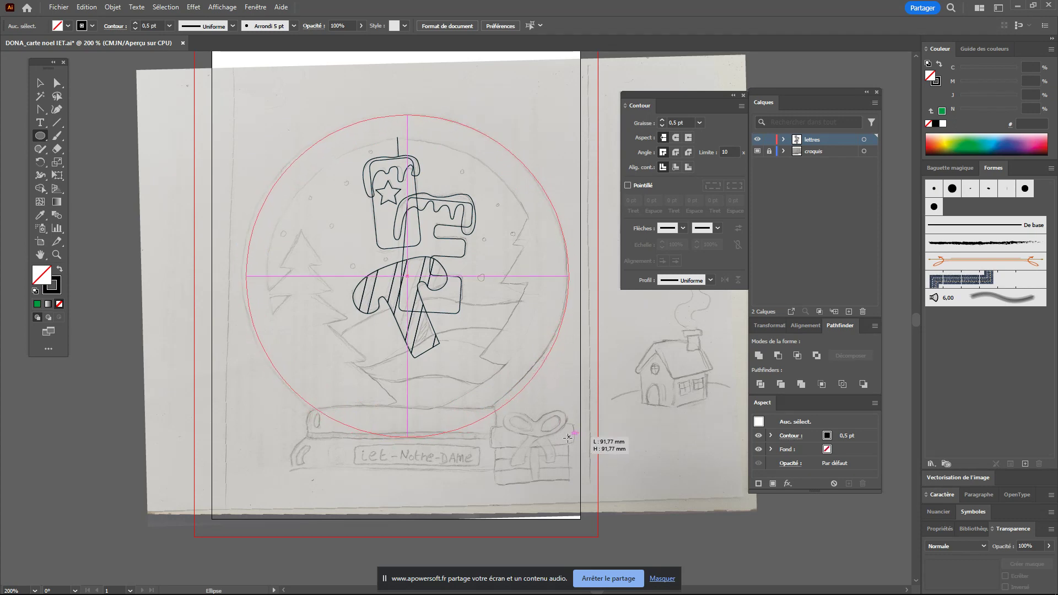
drag(568, 438, 571, 429)
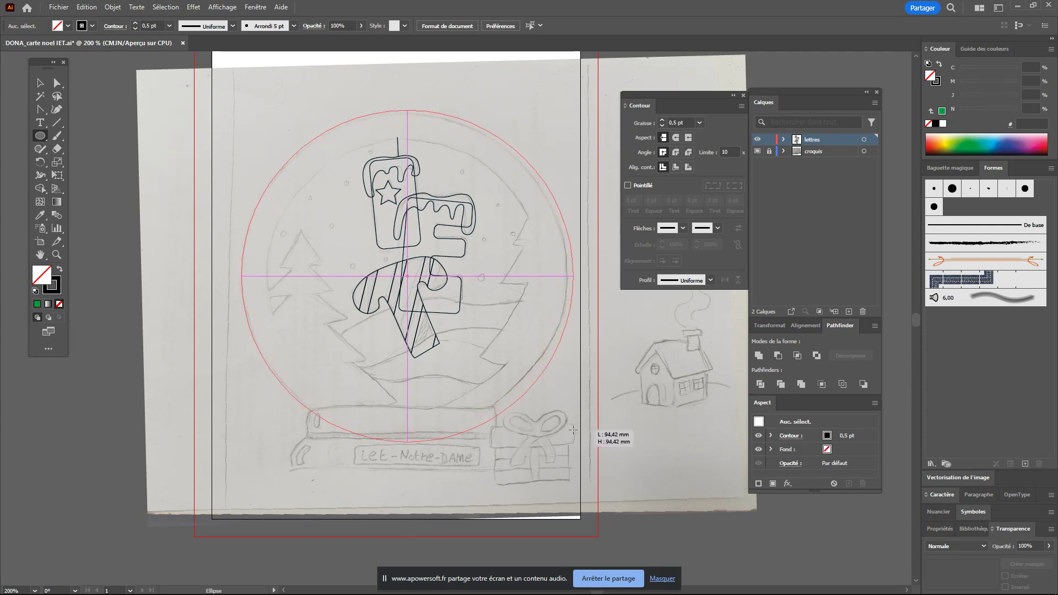
drag(571, 428, 570, 425)
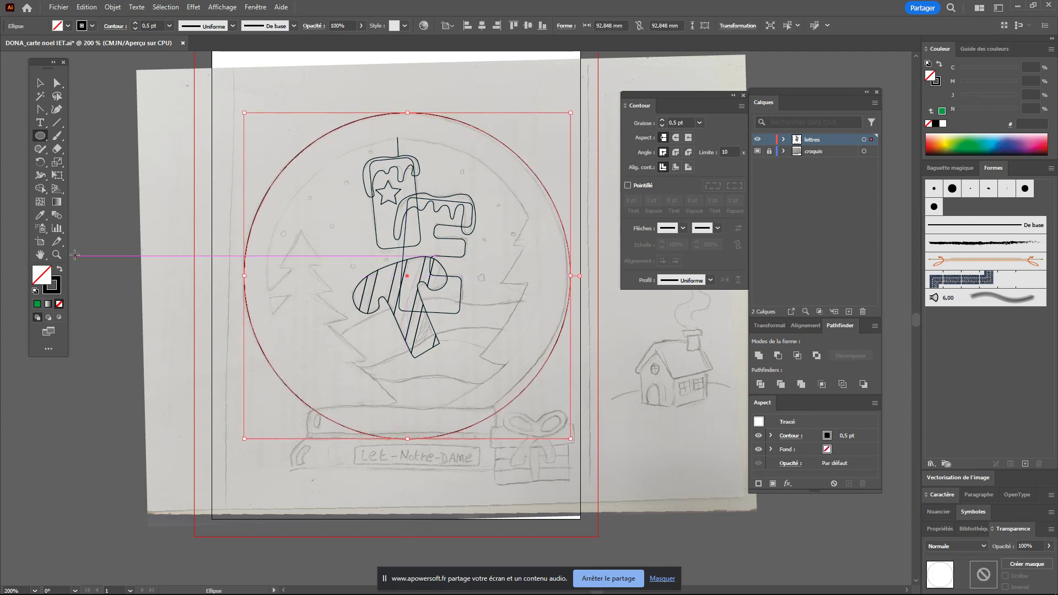
click(39, 83)
click(396, 195)
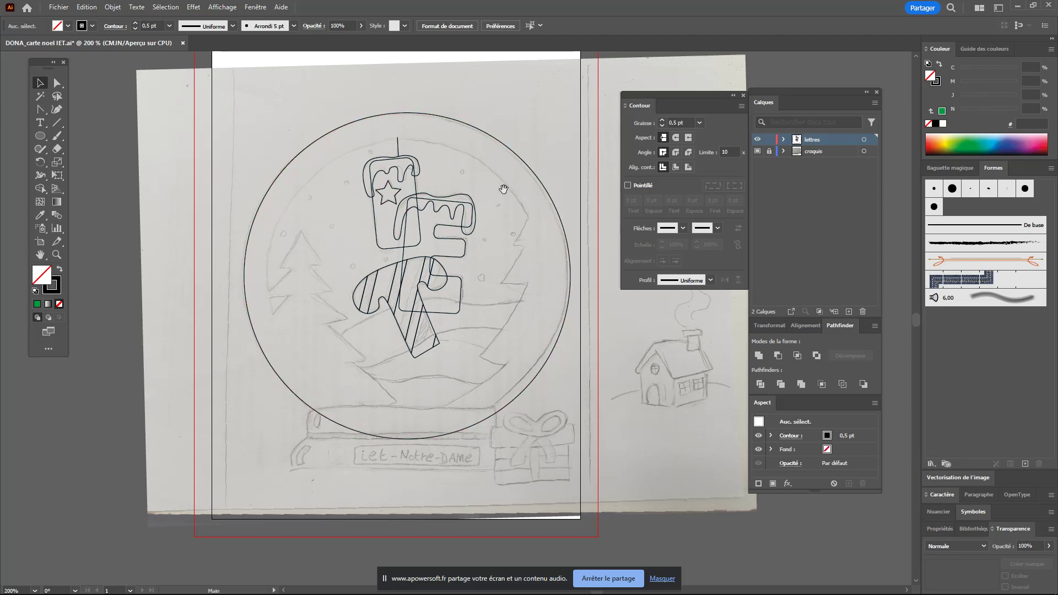
- Shift-scale the globe circle to about 86 mm to sit on the pencil outline
scroll(396, 196, up, 3)
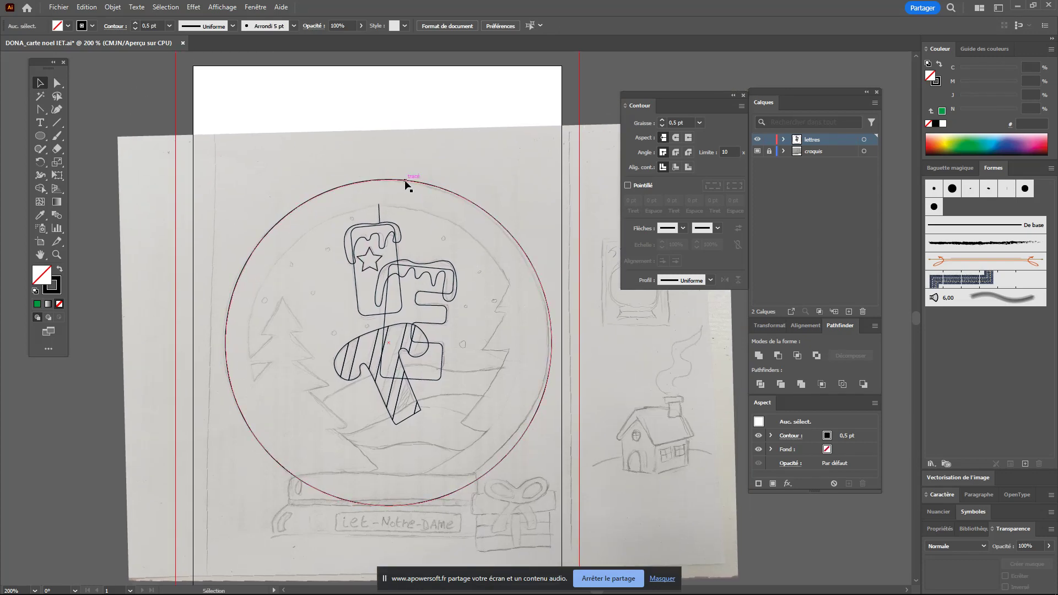
click(547, 364)
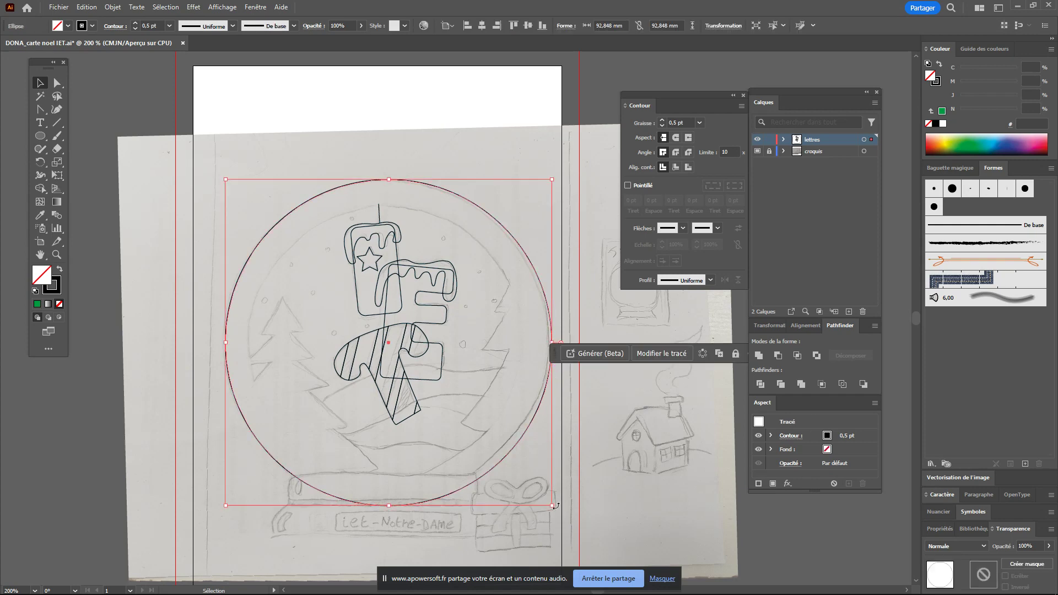
drag(552, 506, 536, 485)
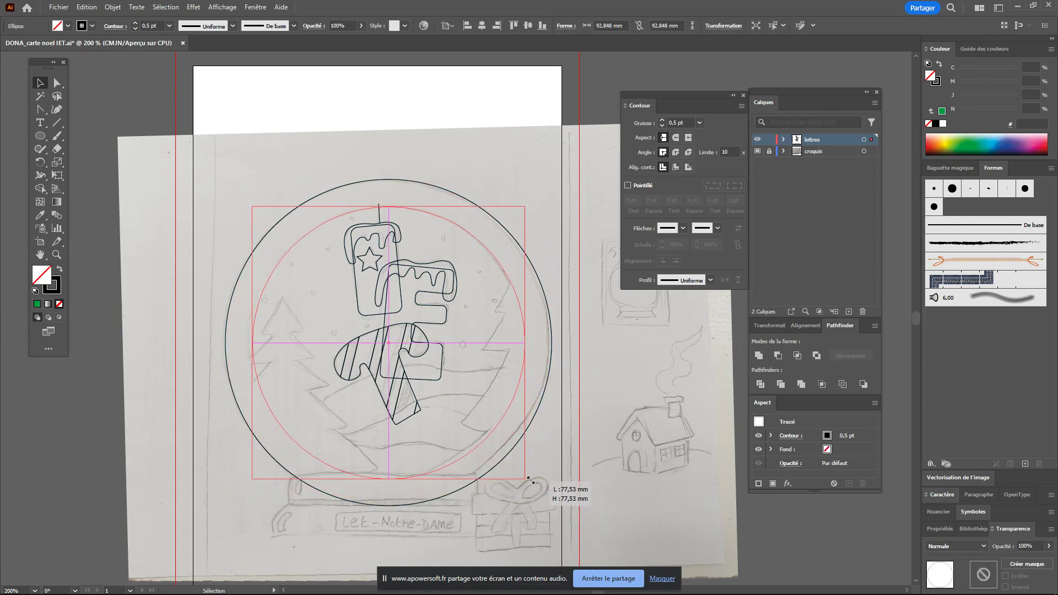
drag(535, 485, 564, 494)
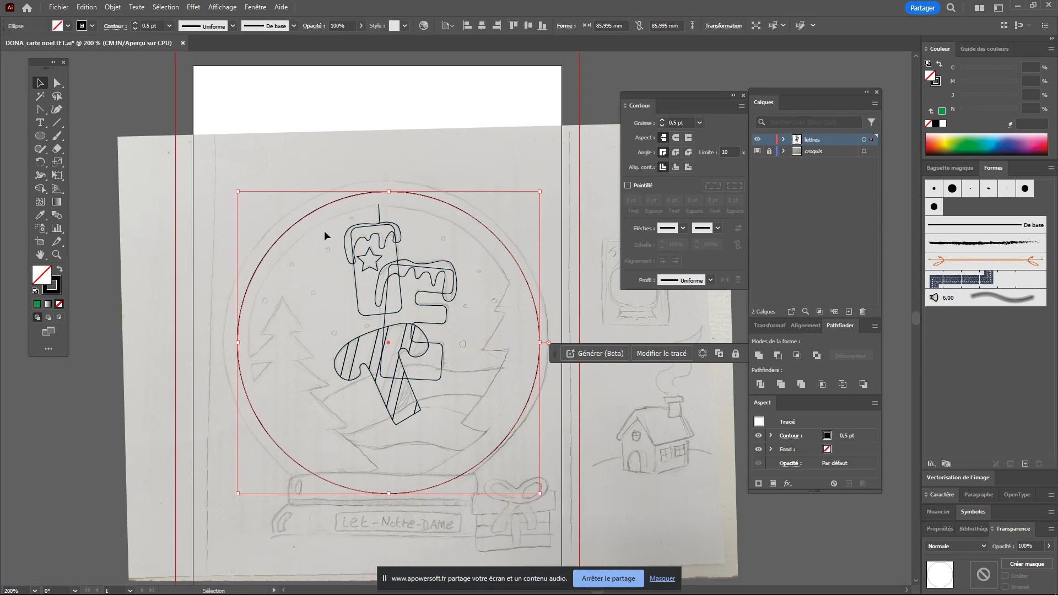
click(285, 209)
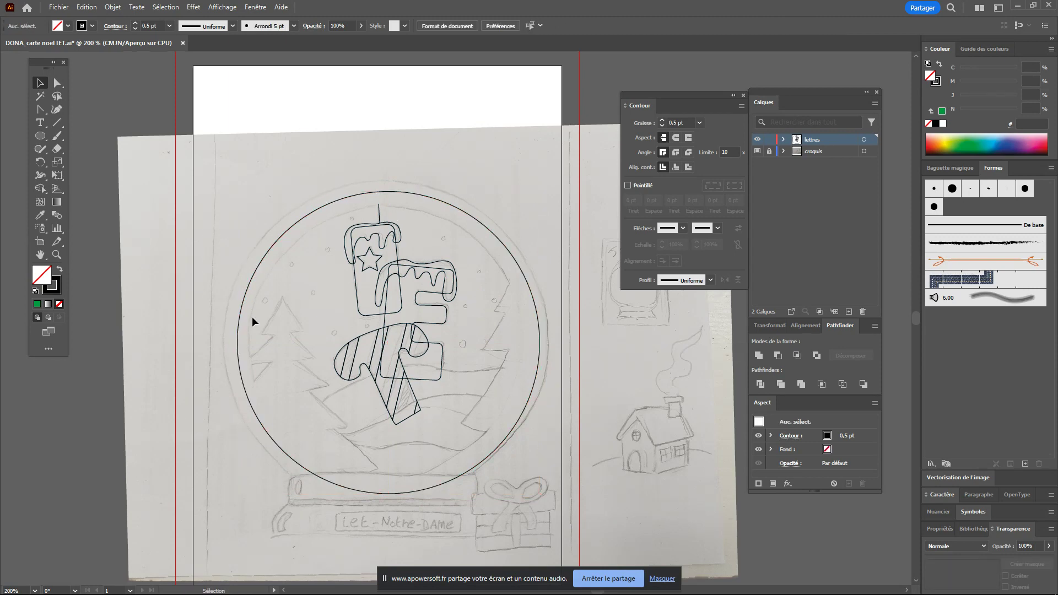
scroll(567, 424, down, 2)
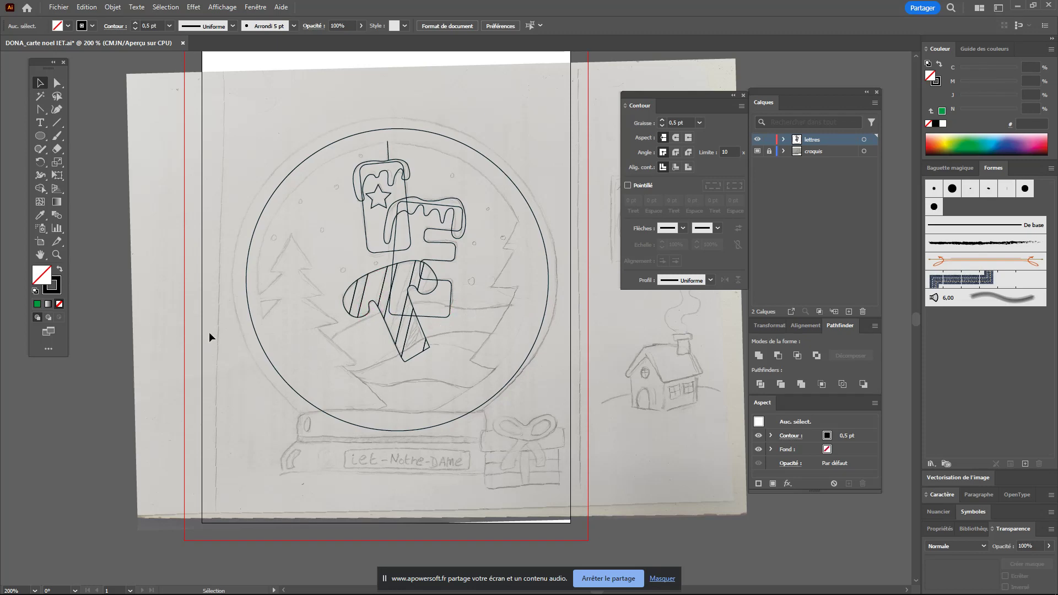
- Pen-draw a closed five-corner banner path across the lower globe and name plaque
click(40, 110)
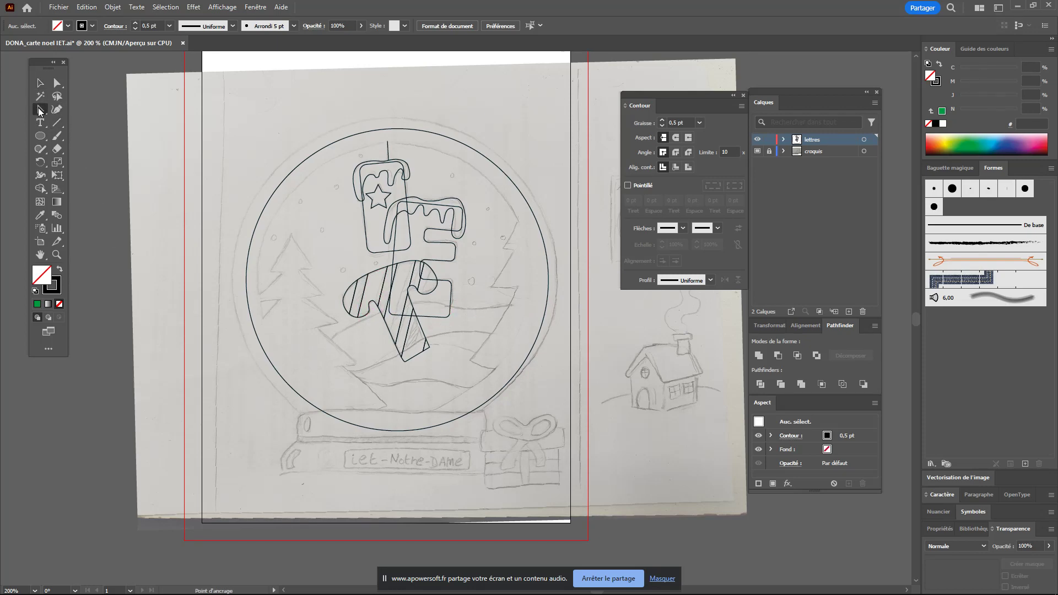
drag(40, 111, 66, 109)
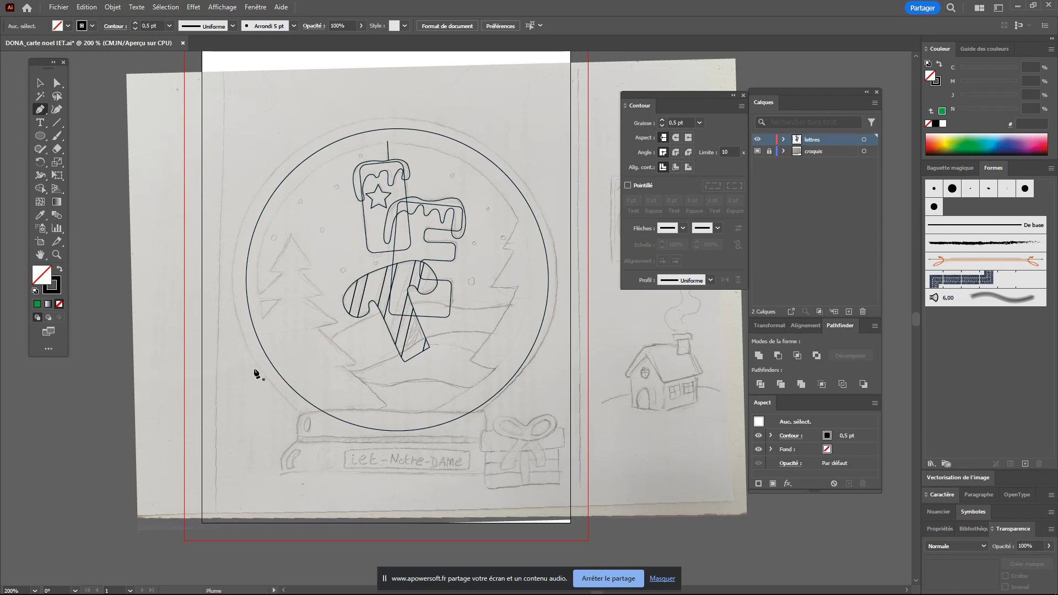
click(253, 369)
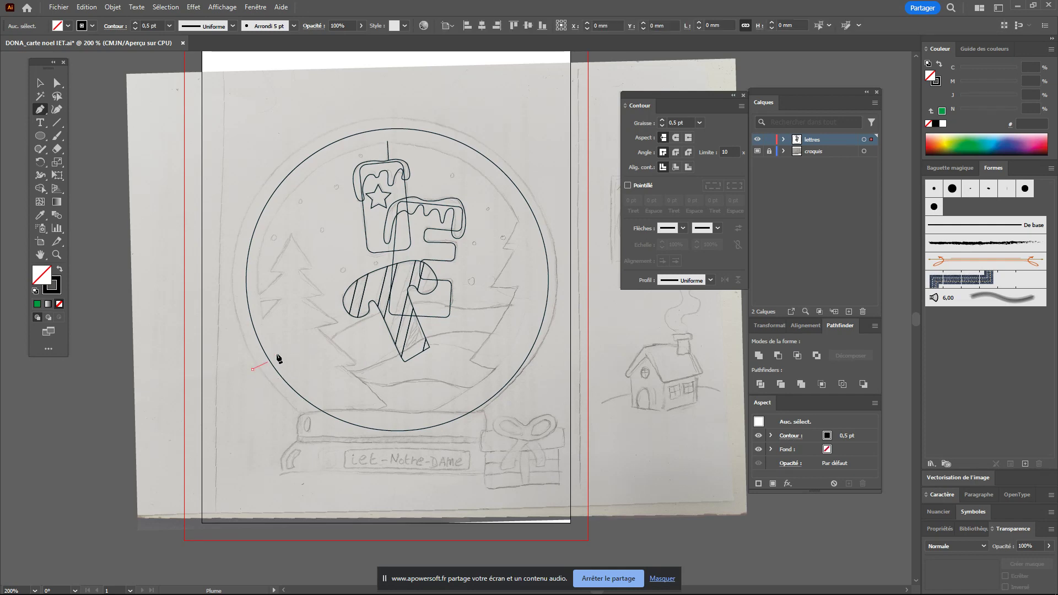
click(413, 303)
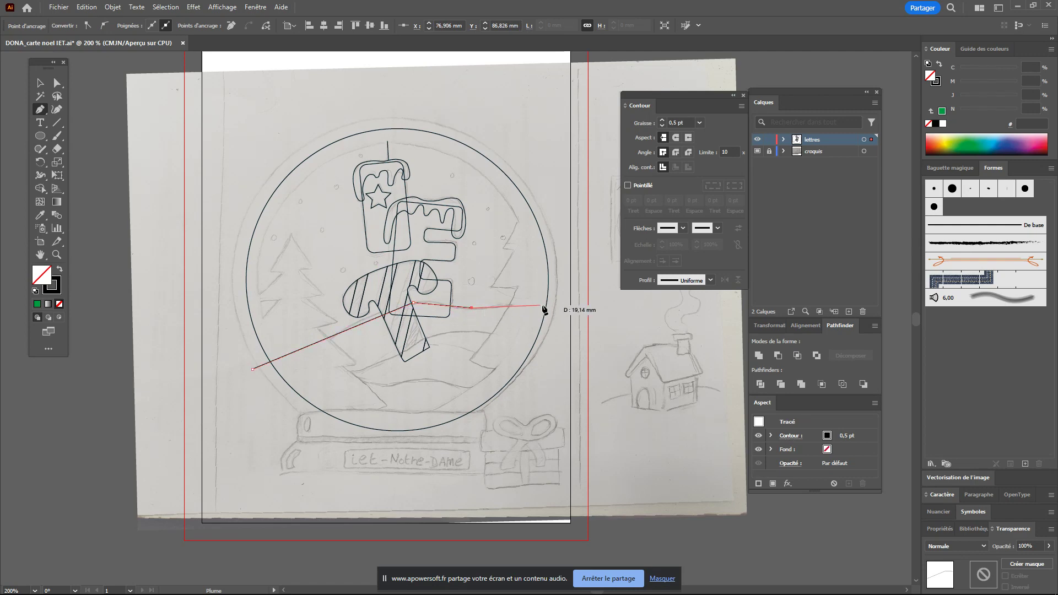
click(570, 303)
click(478, 464)
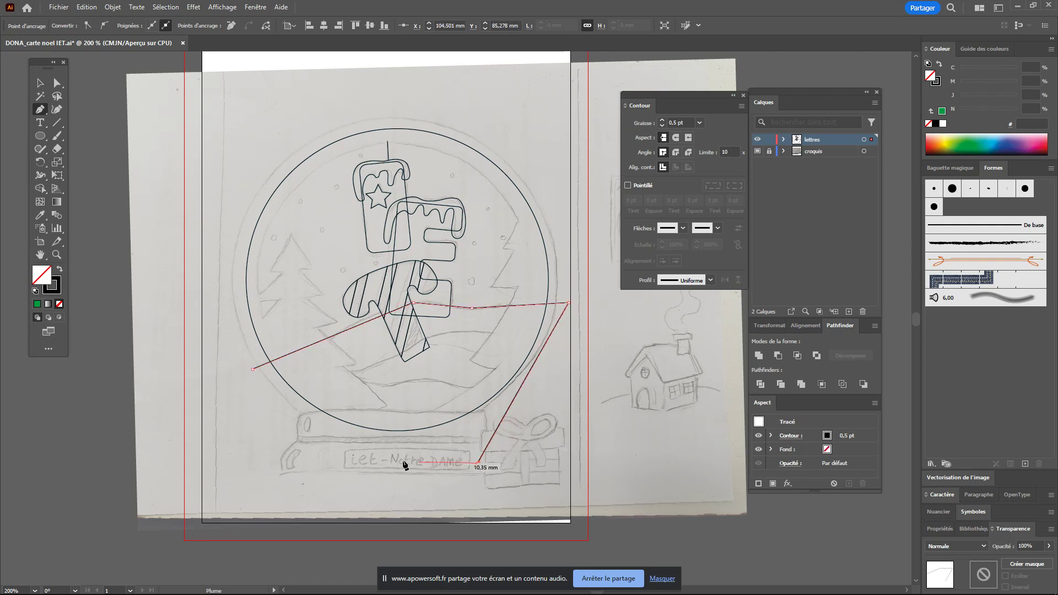
click(246, 436)
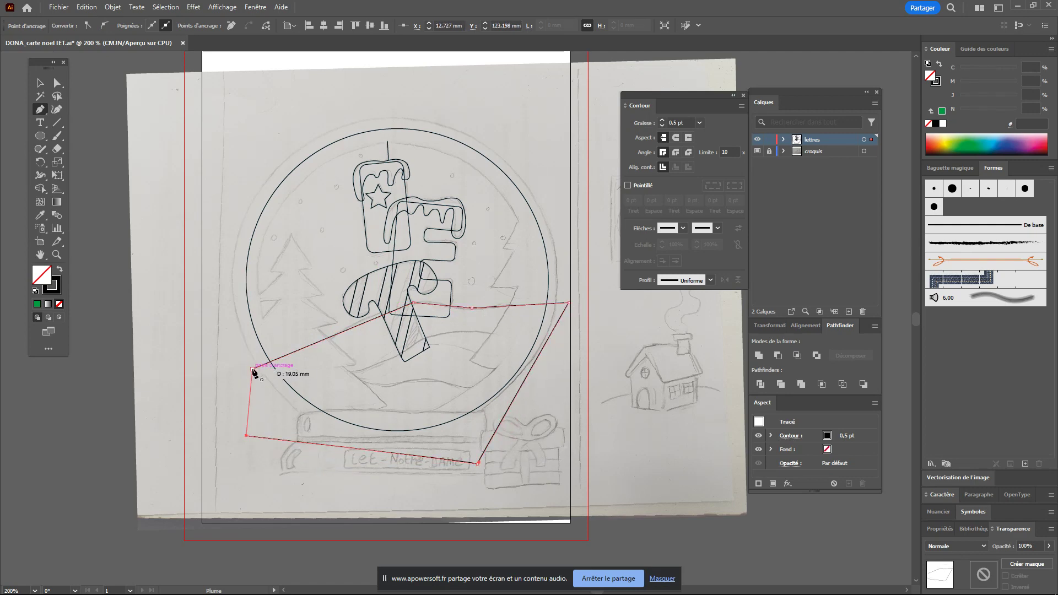
click(252, 369)
key(ctrl+plus)
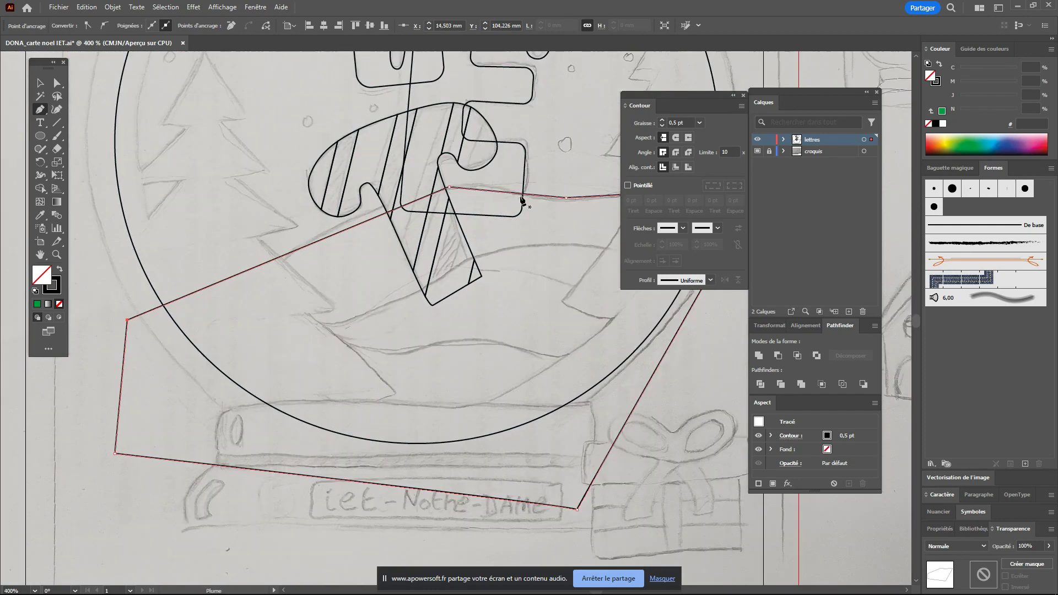
- Dock the Stroke panel and convert the banner's top anchors into smooth curve points
key(ctrl+plus)
drag(642, 94, 772, 197)
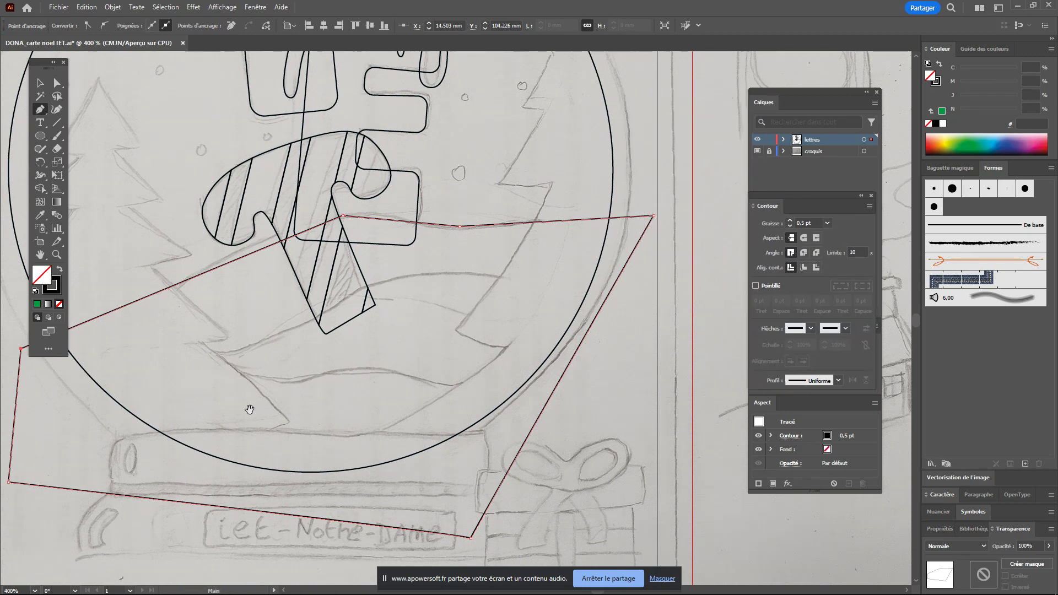
drag(250, 410, 353, 426)
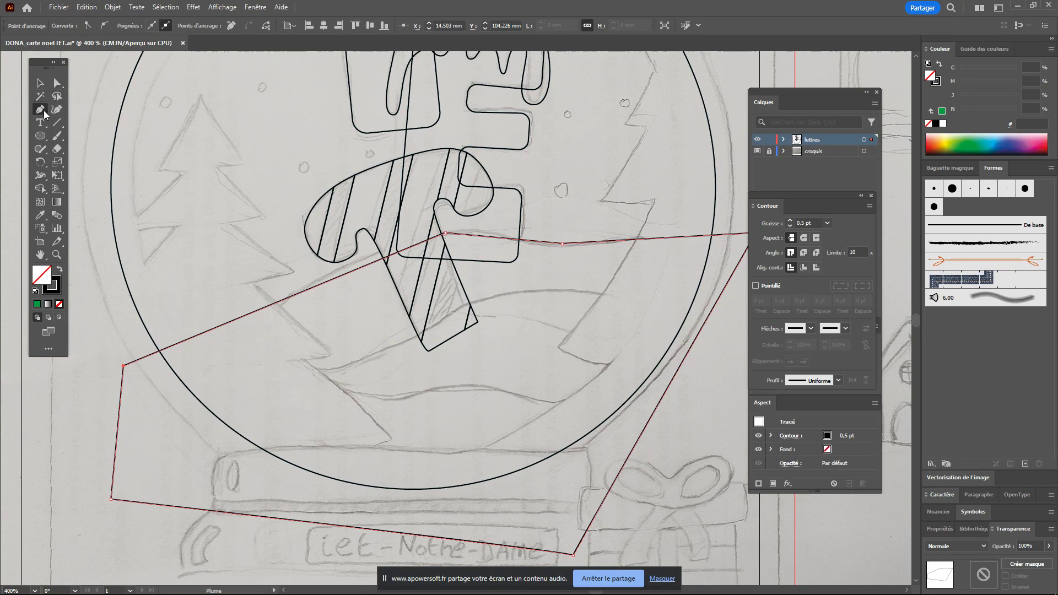
drag(44, 110, 97, 147)
drag(446, 233, 520, 226)
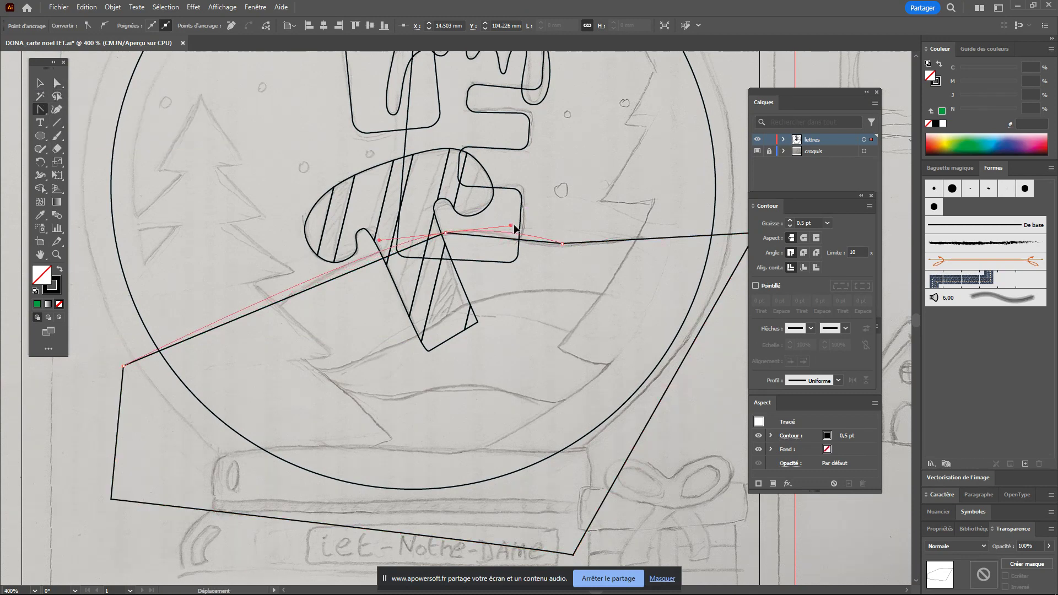
click(562, 244)
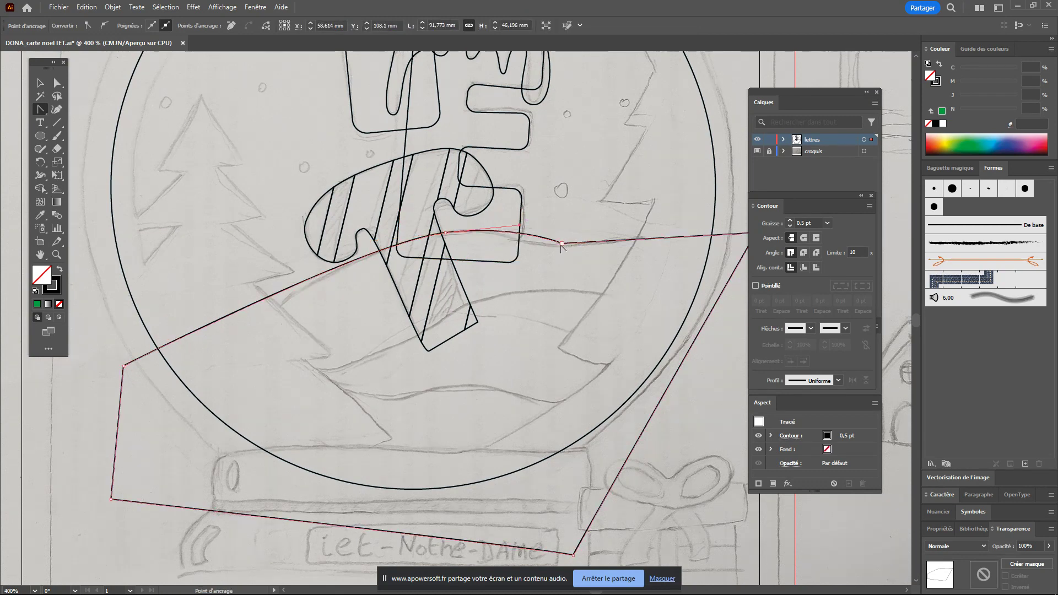
drag(563, 243, 655, 250)
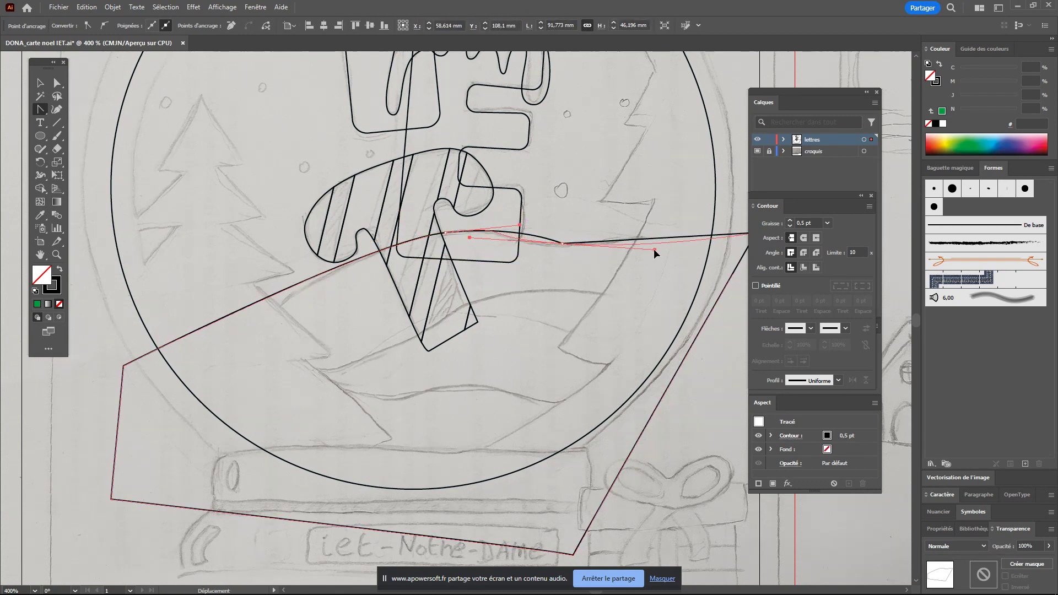
drag(607, 274, 514, 310)
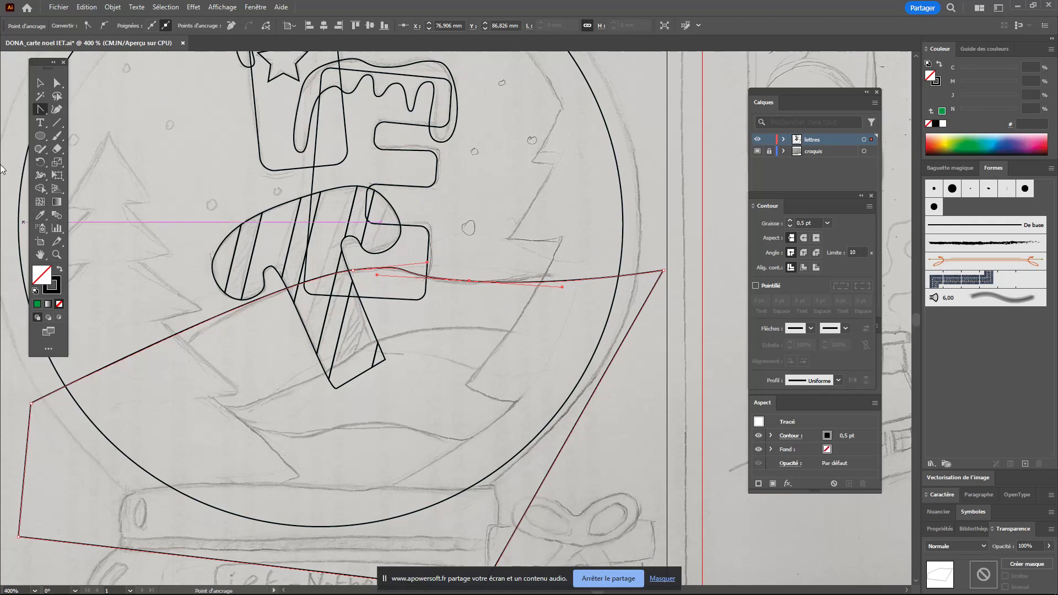
- Adjust the top-edge anchors and handles into a wave and raise the right corner
click(57, 84)
click(420, 283)
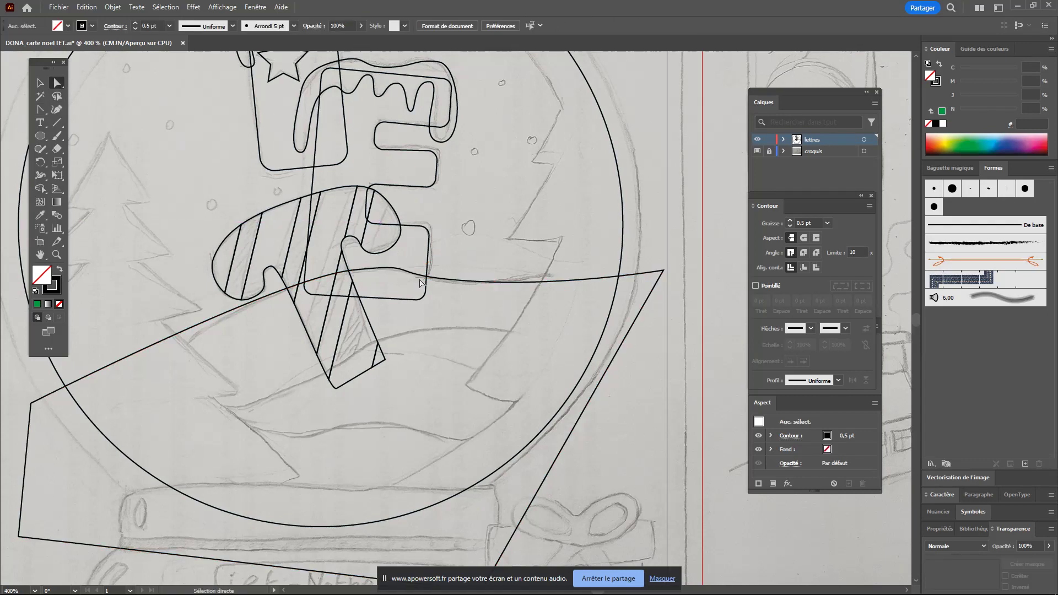
mouse_move(359, 275)
mouse_down()
mouse_move(148, 343)
mouse_move(219, 394)
mouse_move(294, 364)
mouse_up()
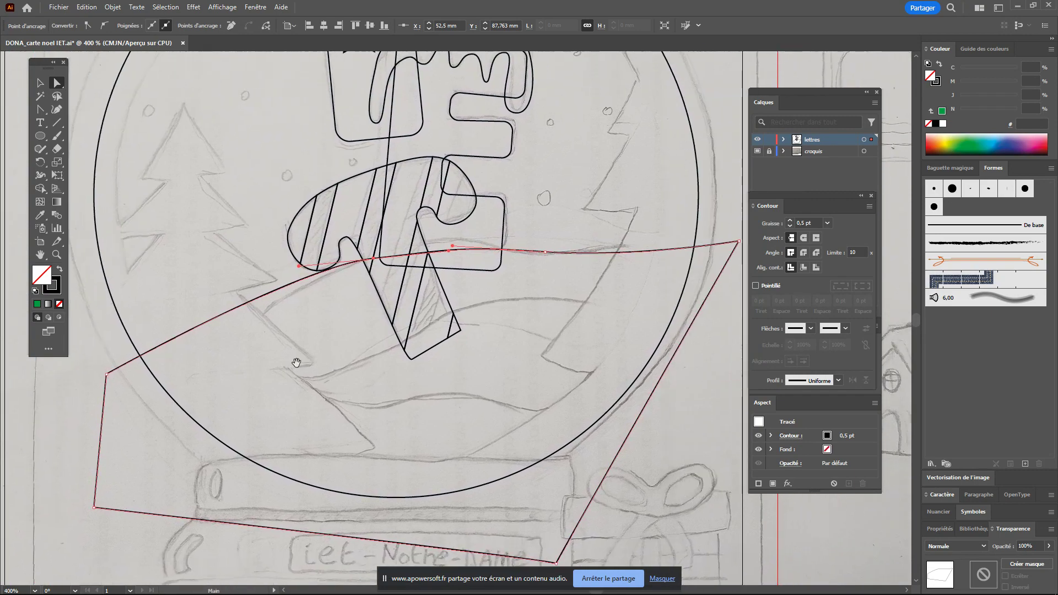
drag(541, 253, 560, 260)
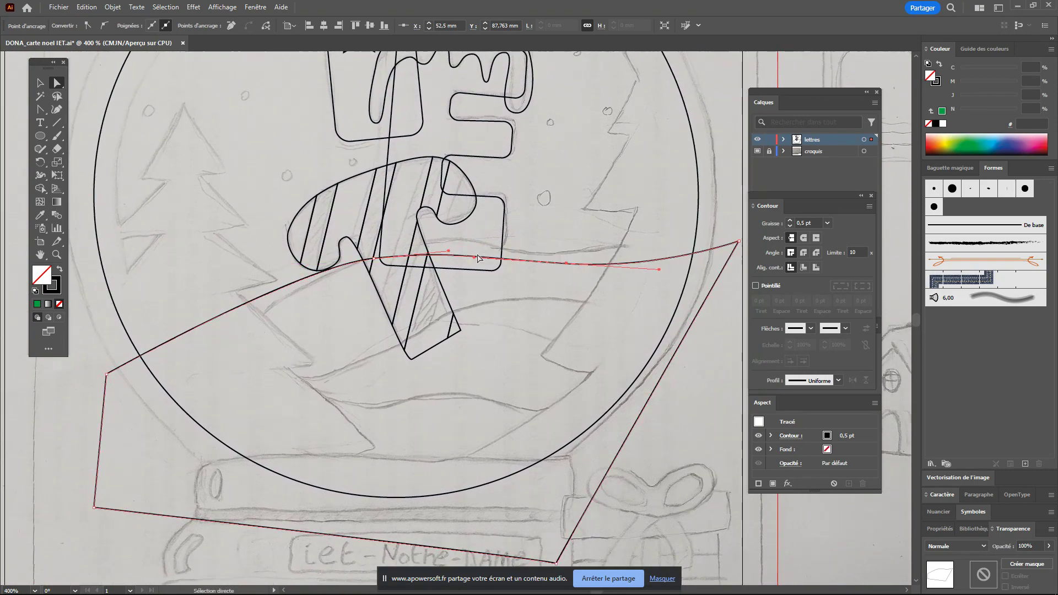
drag(448, 251, 451, 225)
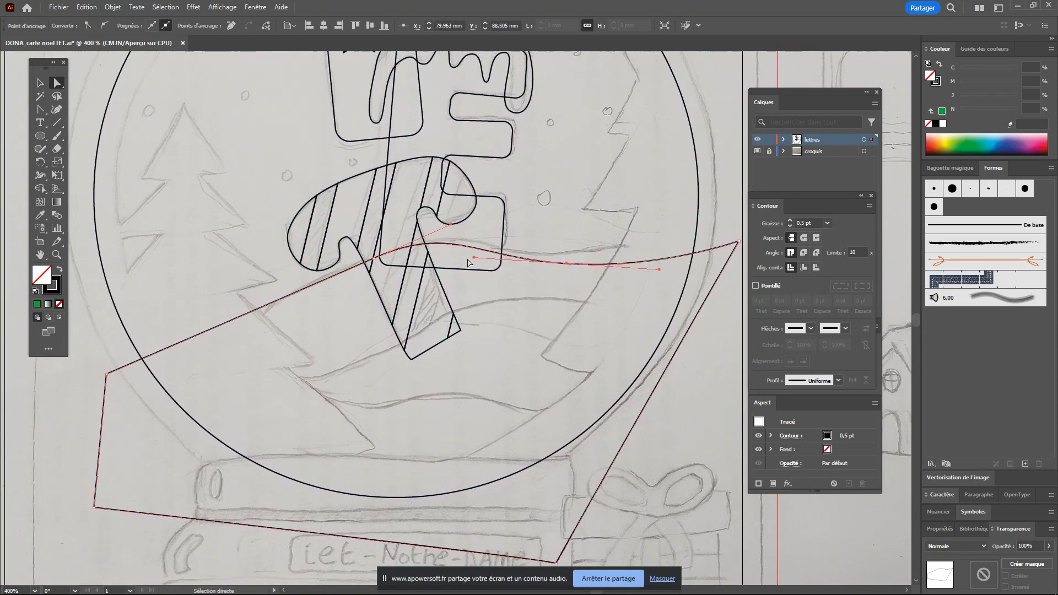
drag(565, 264, 585, 256)
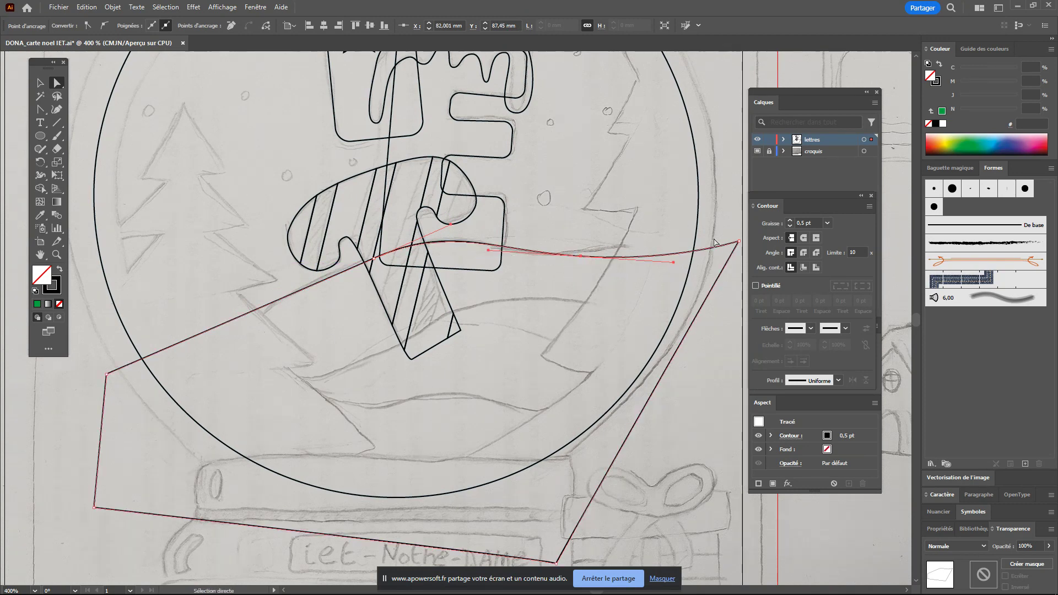
drag(739, 241, 748, 222)
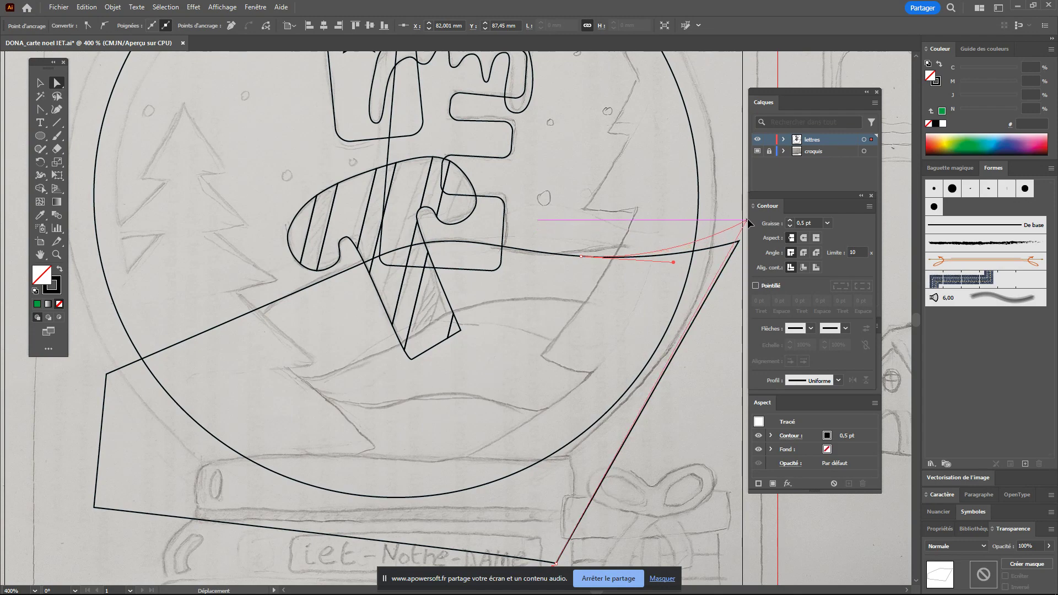
drag(715, 376, 607, 405)
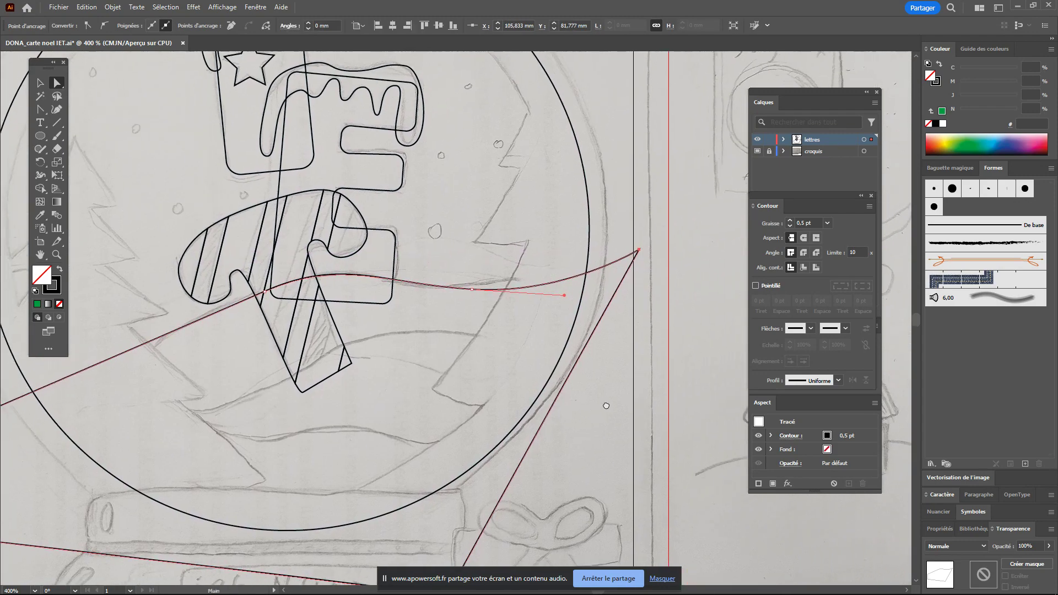
- Round off the banner's left corner with the Anchor Point tool
scroll(386, 331, left, 5)
scroll(386, 331, down, 3)
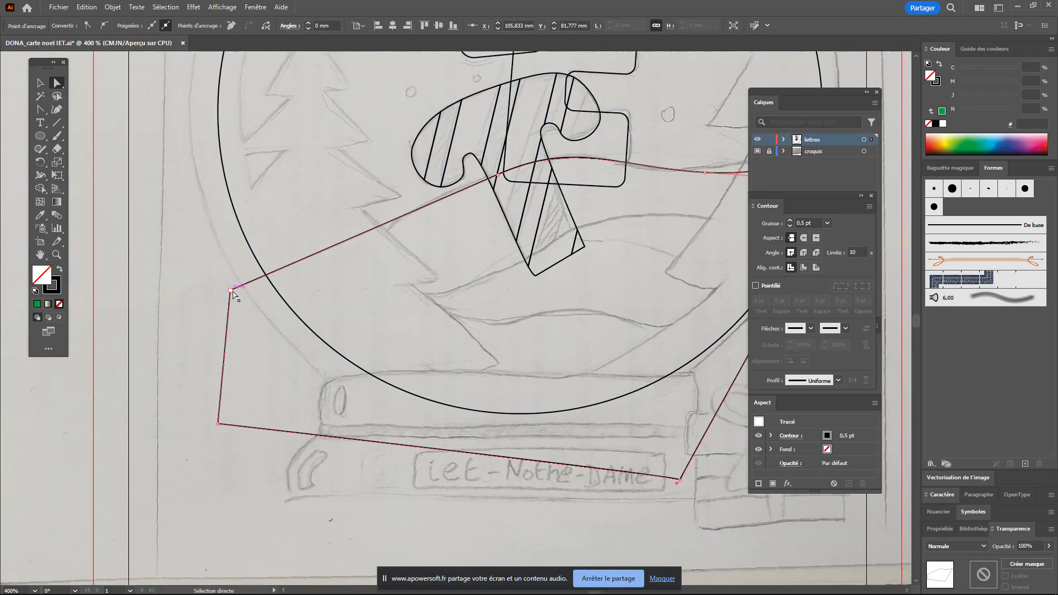
click(39, 110)
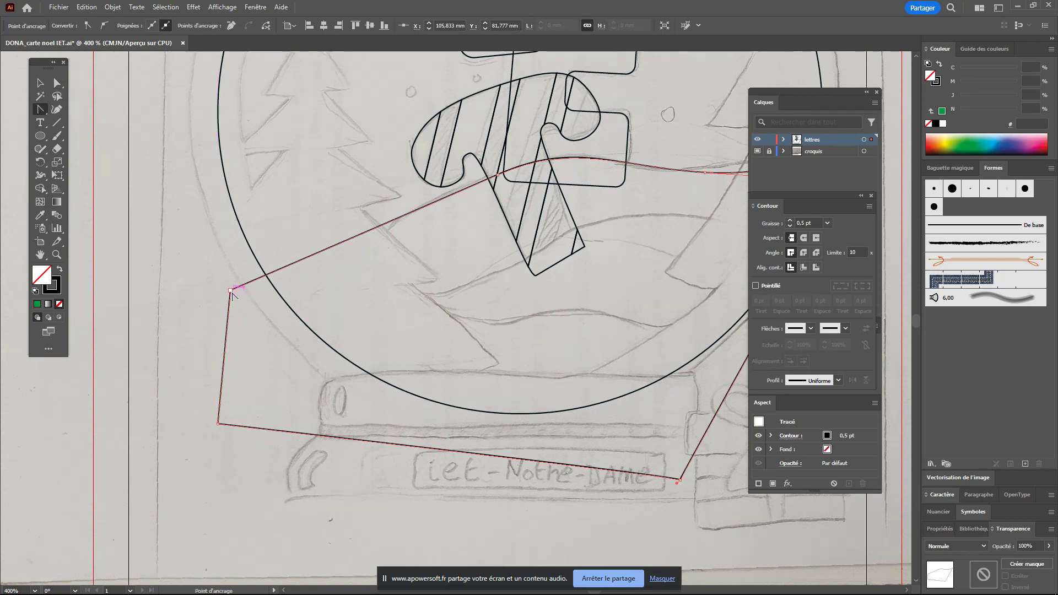
drag(231, 291, 234, 266)
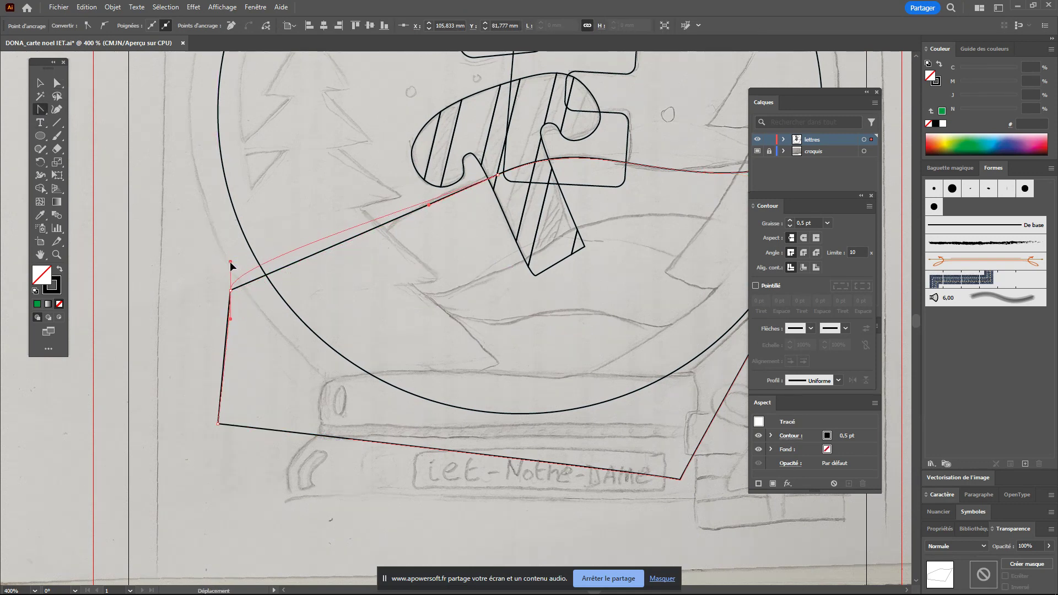
mouse_move(235, 266)
mouse_down()
mouse_move(258, 349)
mouse_move(332, 349)
mouse_move(341, 276)
mouse_move(384, 267)
mouse_move(391, 252)
mouse_up()
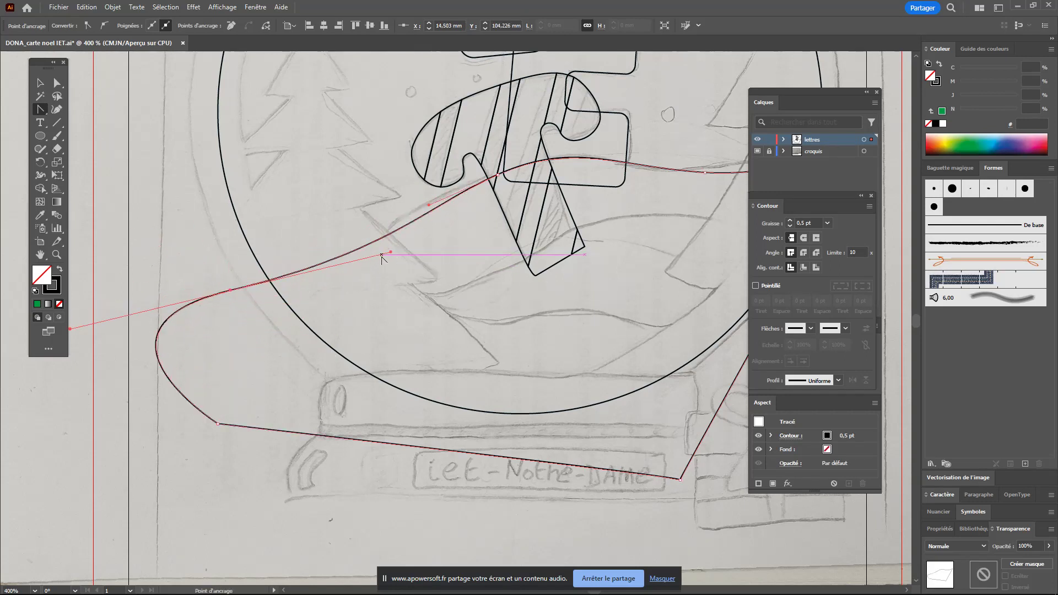
- Nudge a banner anchor slightly left with the Direct Selection tool
click(58, 83)
click(369, 160)
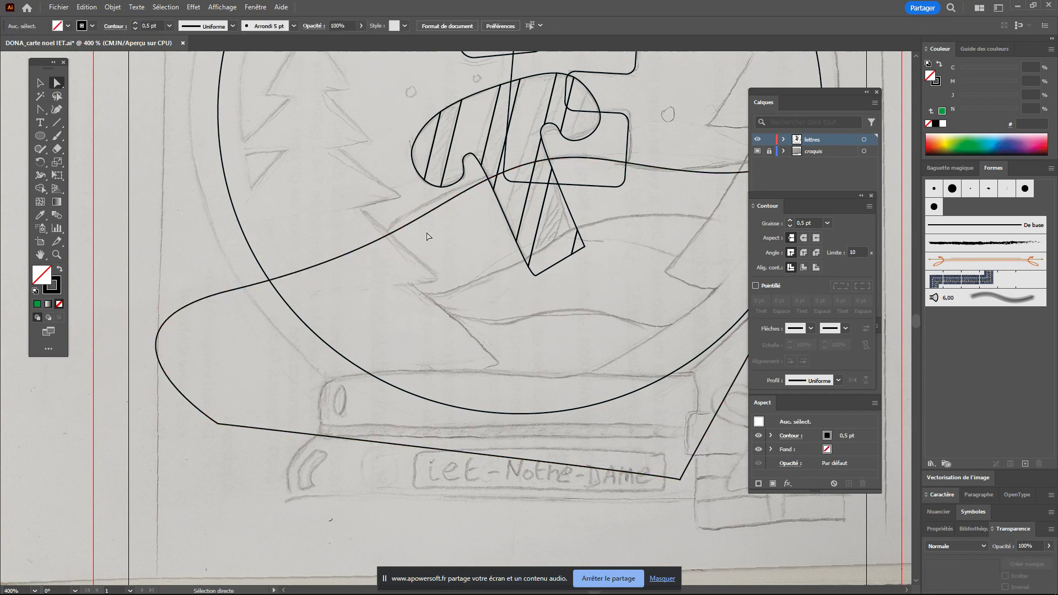
drag(498, 178, 487, 175)
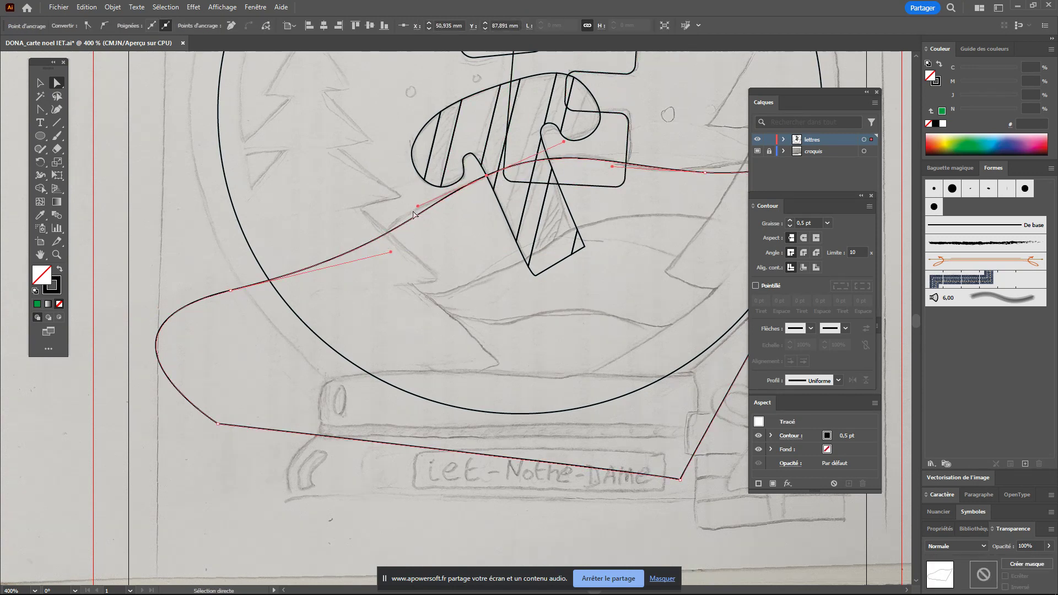
click(648, 312)
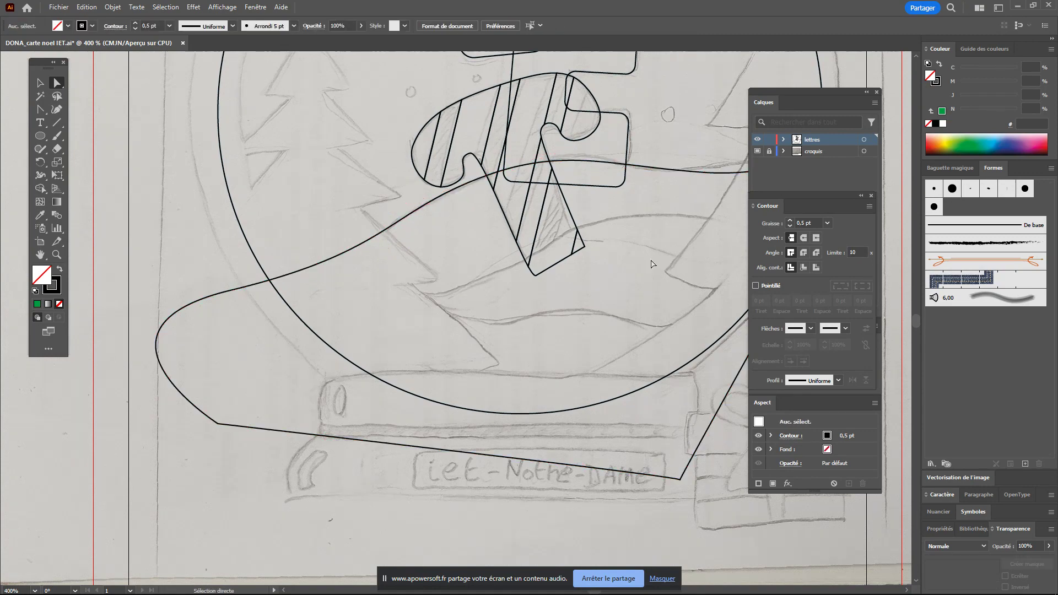
drag(648, 312, 539, 321)
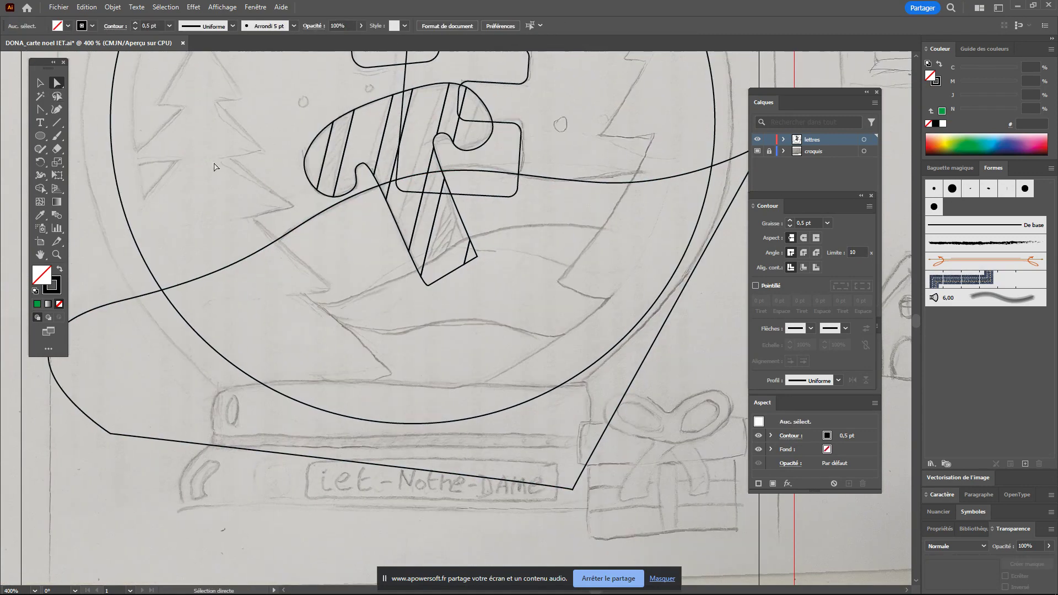
- Move the banner's end anchor right and pull the middle handle to smooth the top curve
click(607, 183)
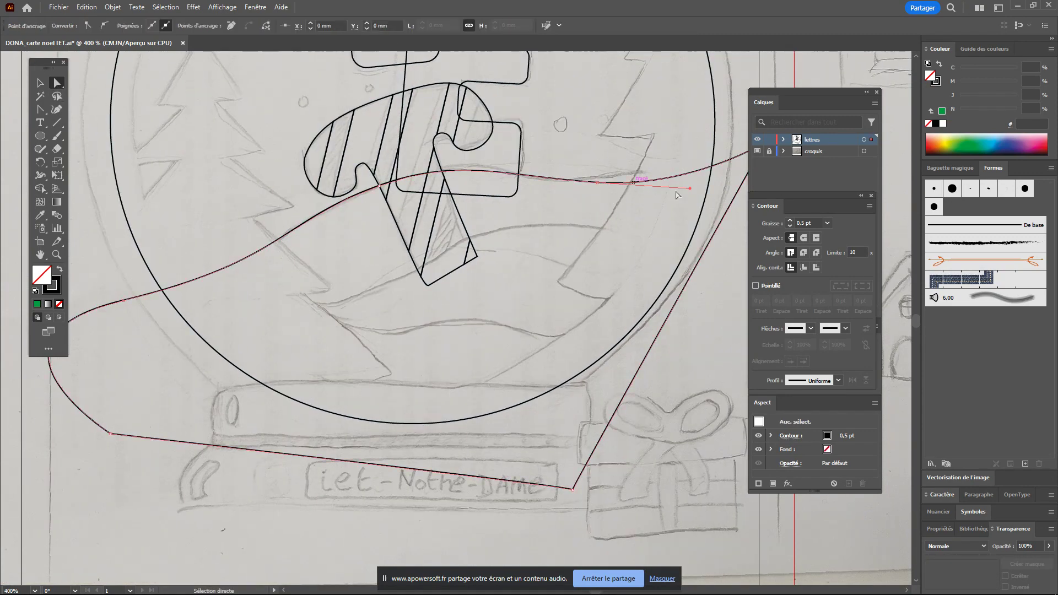
drag(655, 252, 455, 397)
drag(563, 289, 588, 283)
click(396, 329)
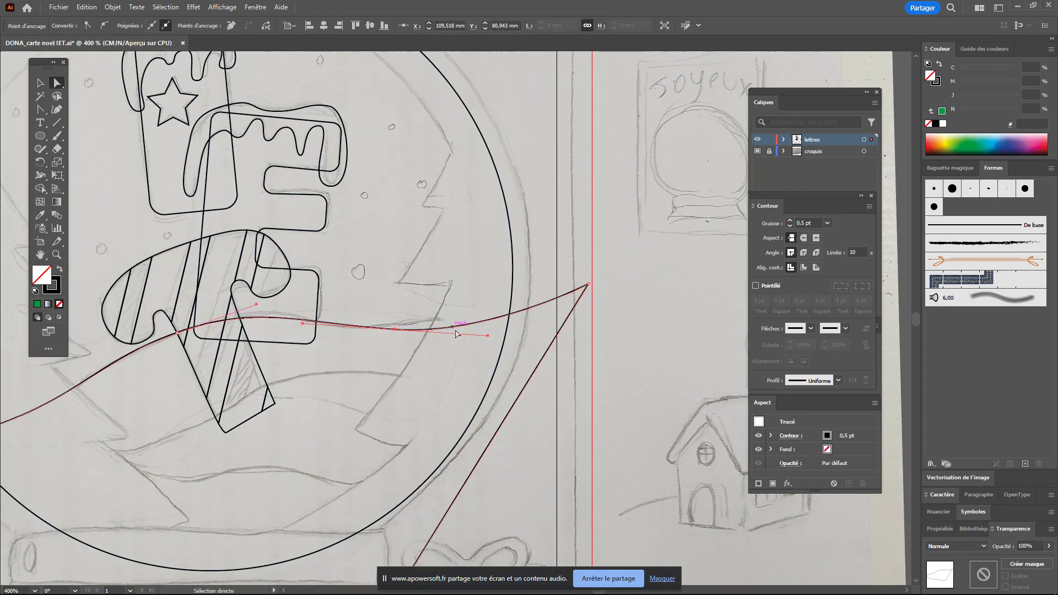
drag(488, 335, 520, 336)
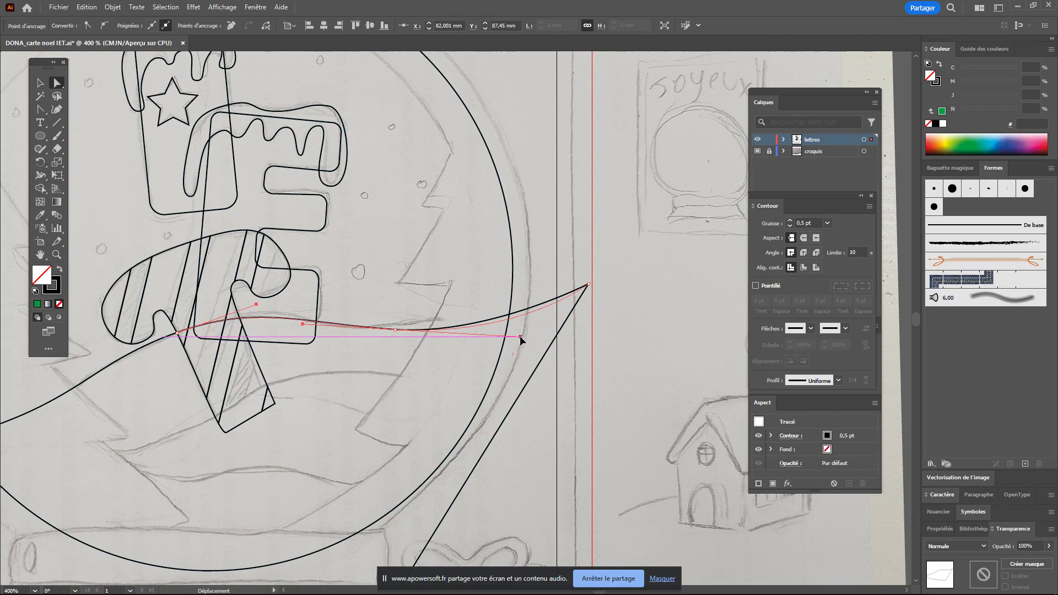
click(342, 441)
mouse_move(356, 436)
mouse_down()
mouse_move(552, 314)
mouse_move(531, 318)
mouse_up()
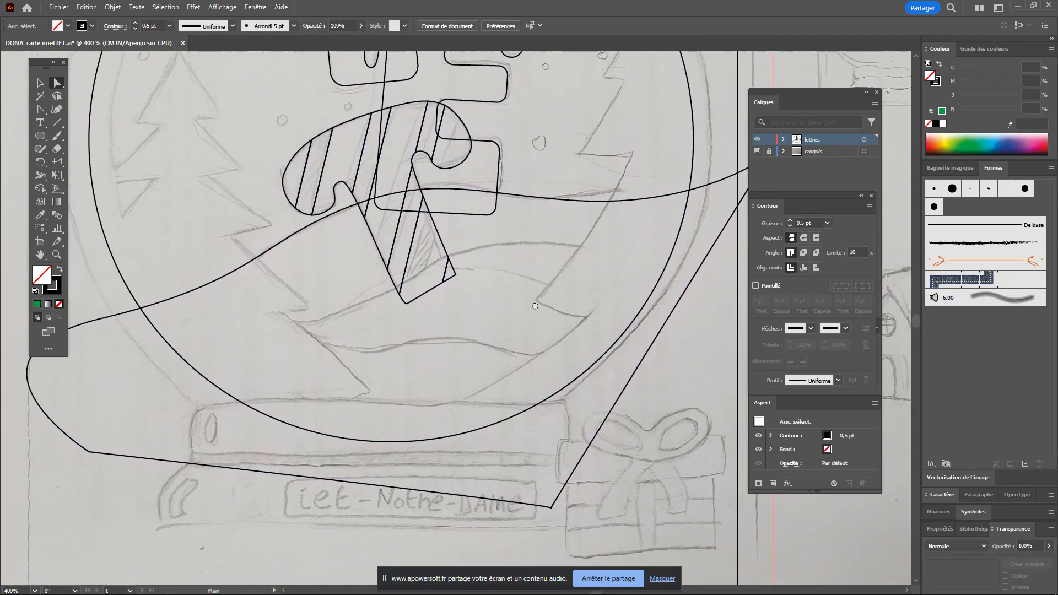
scroll(469, 361, down, 2)
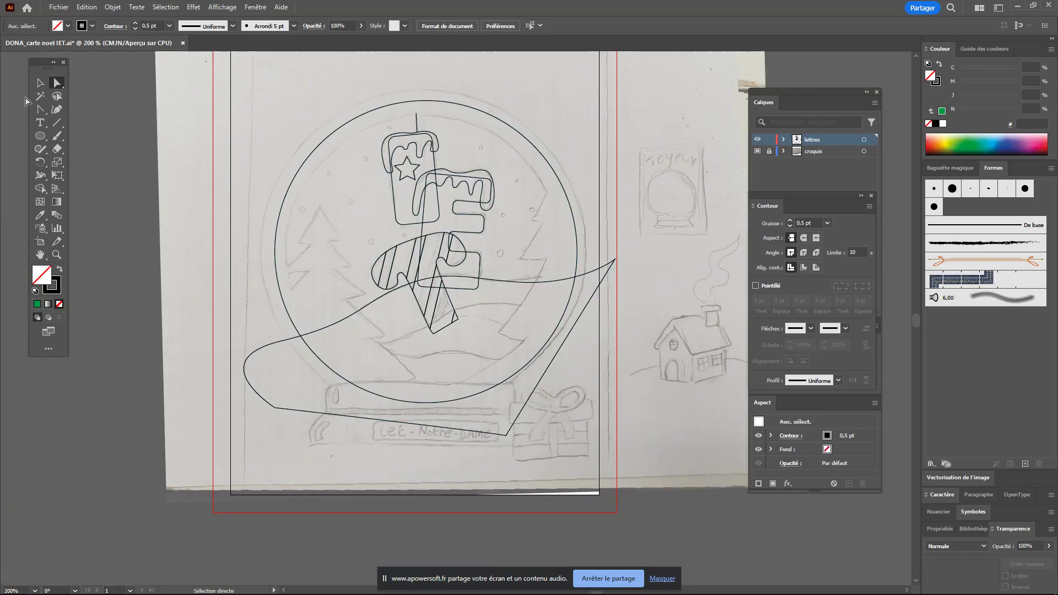
- Select the circle and banner, then Shape Builder-delete the banner part outside the globe
click(40, 84)
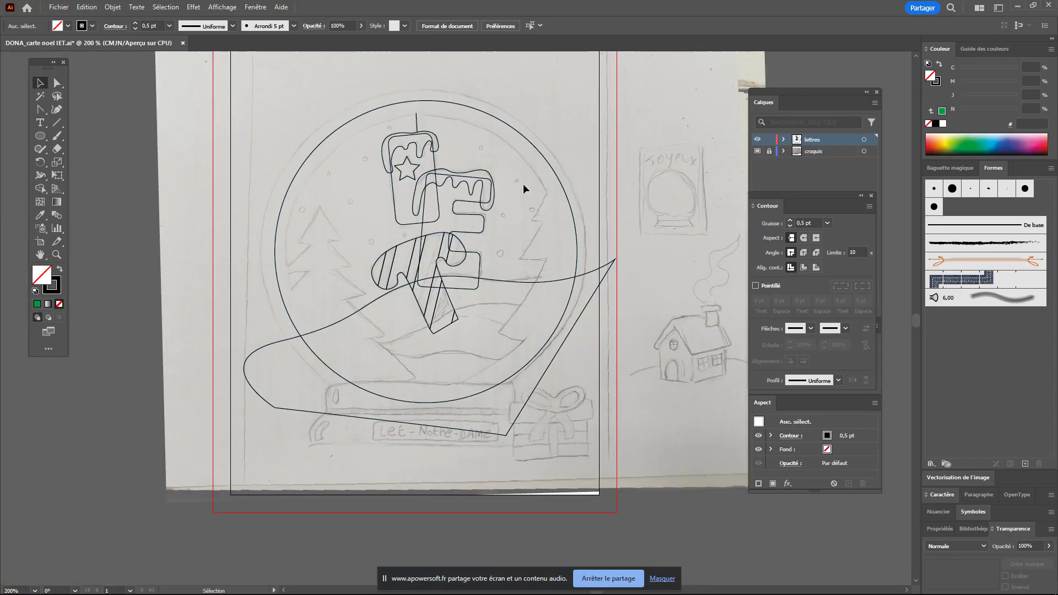
click(544, 342)
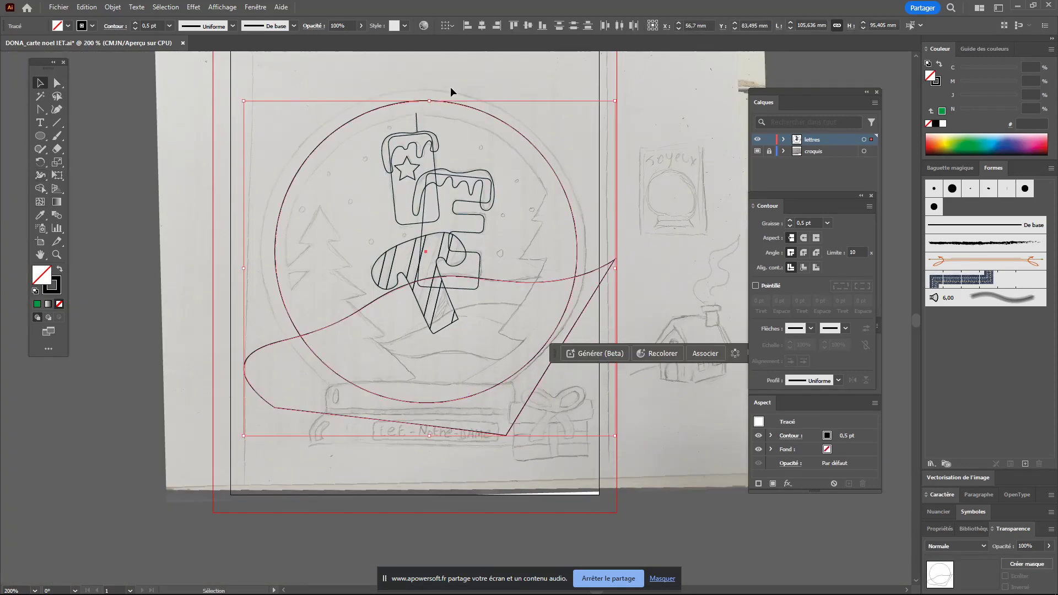
click(566, 91)
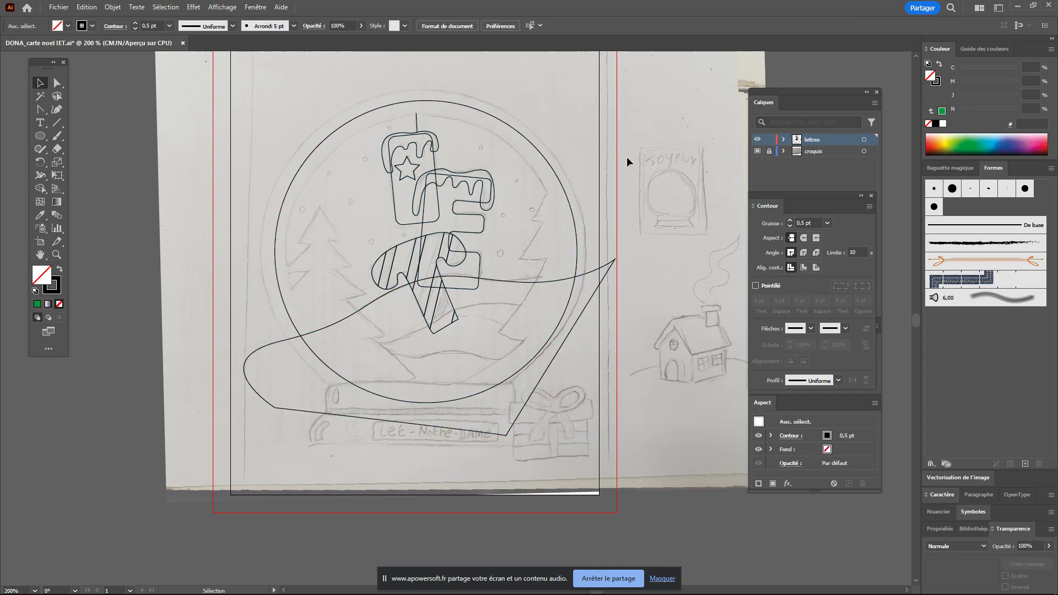
click(558, 362)
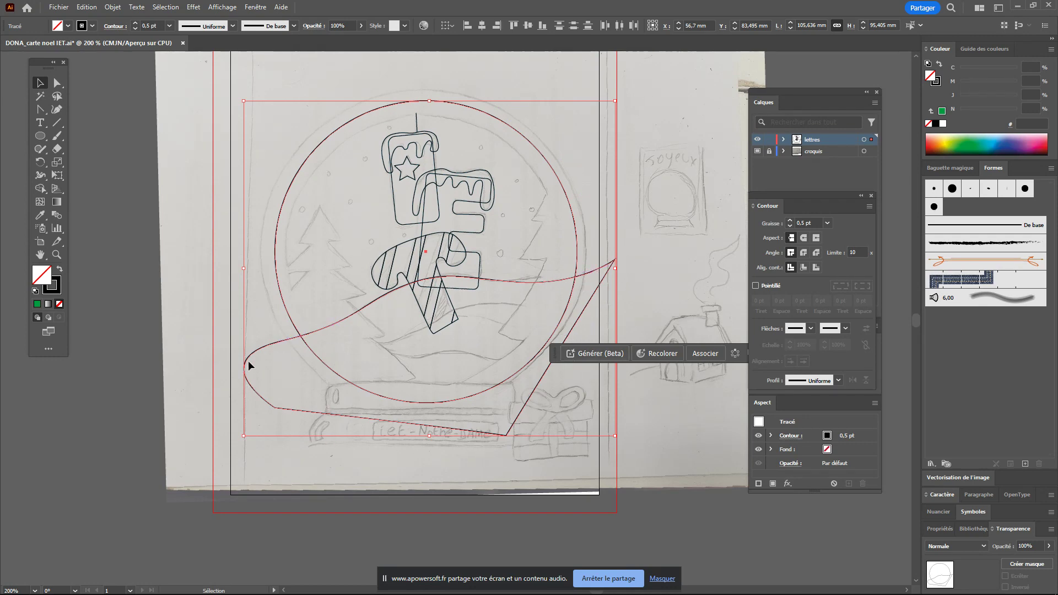
click(40, 188)
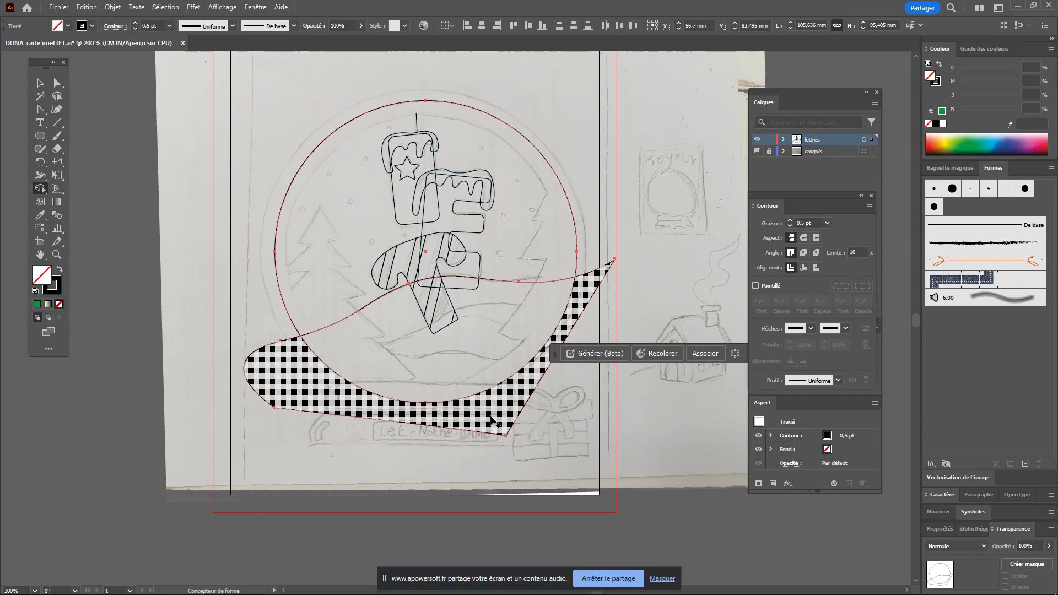
alt+click(491, 420)
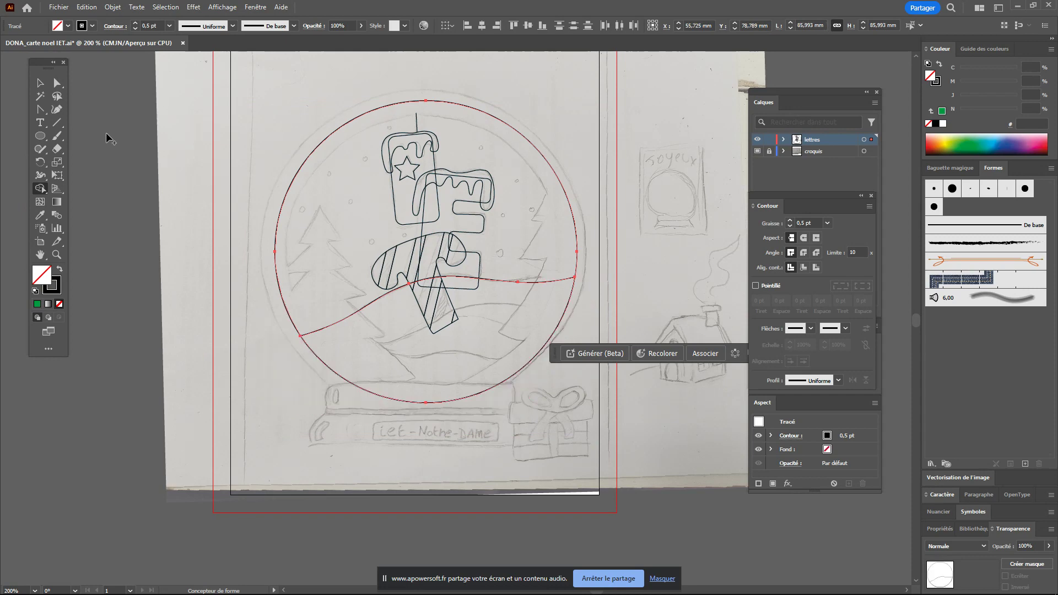
- Check the trimmed wave path inside the globe and briefly switch to the recorder window
click(39, 82)
click(681, 328)
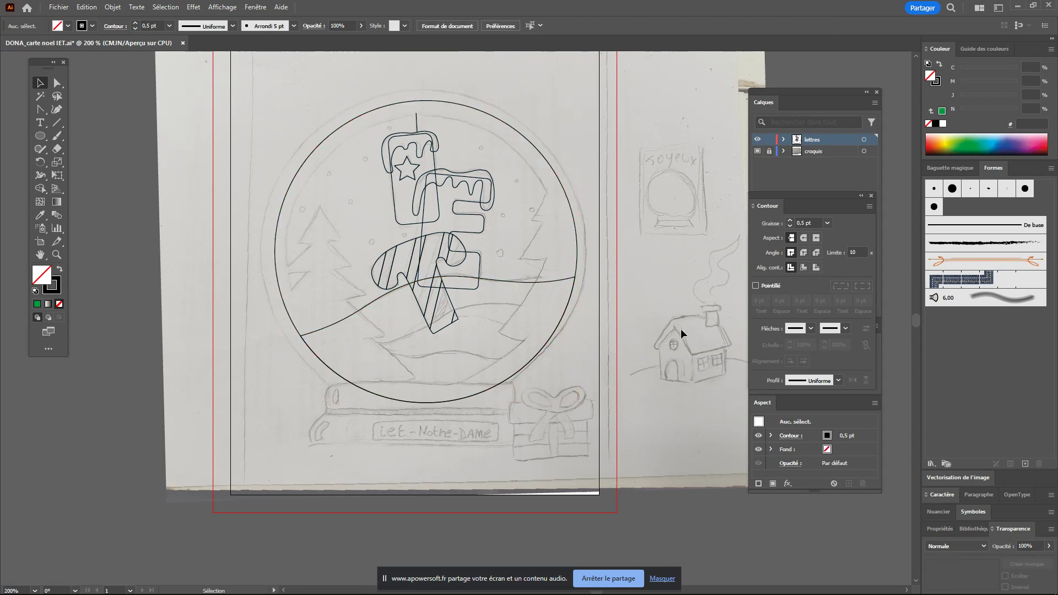
click(518, 284)
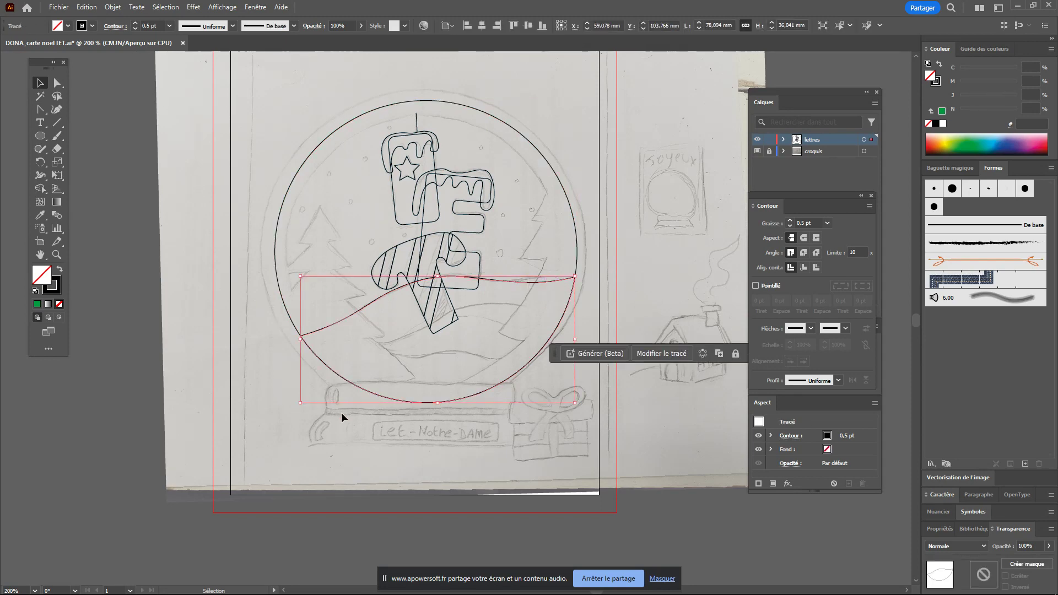
click(542, 453)
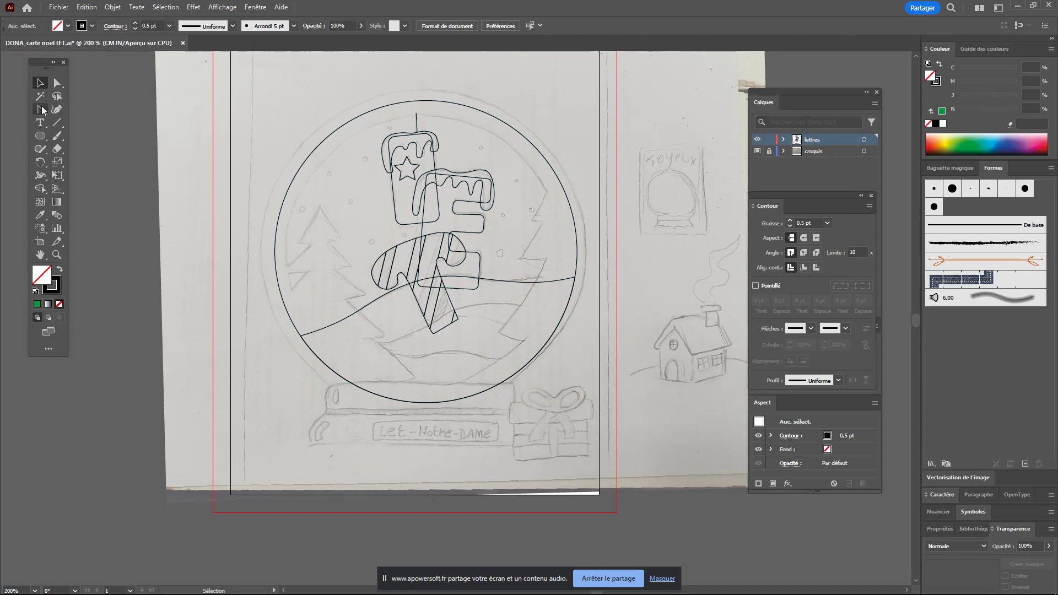
drag(43, 110, 93, 111)
key(alt+Tab)
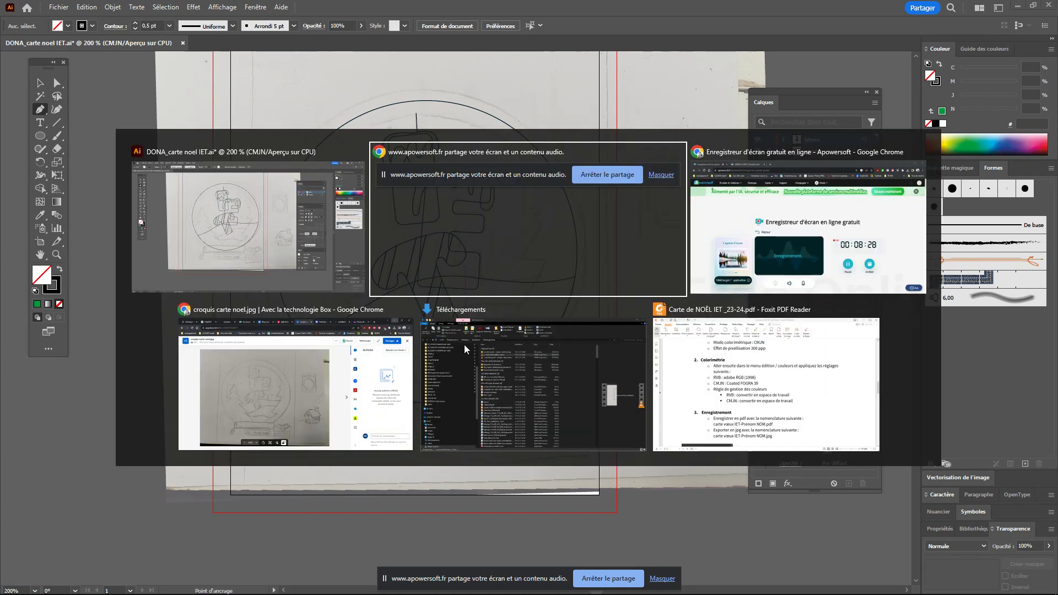
click(838, 269)
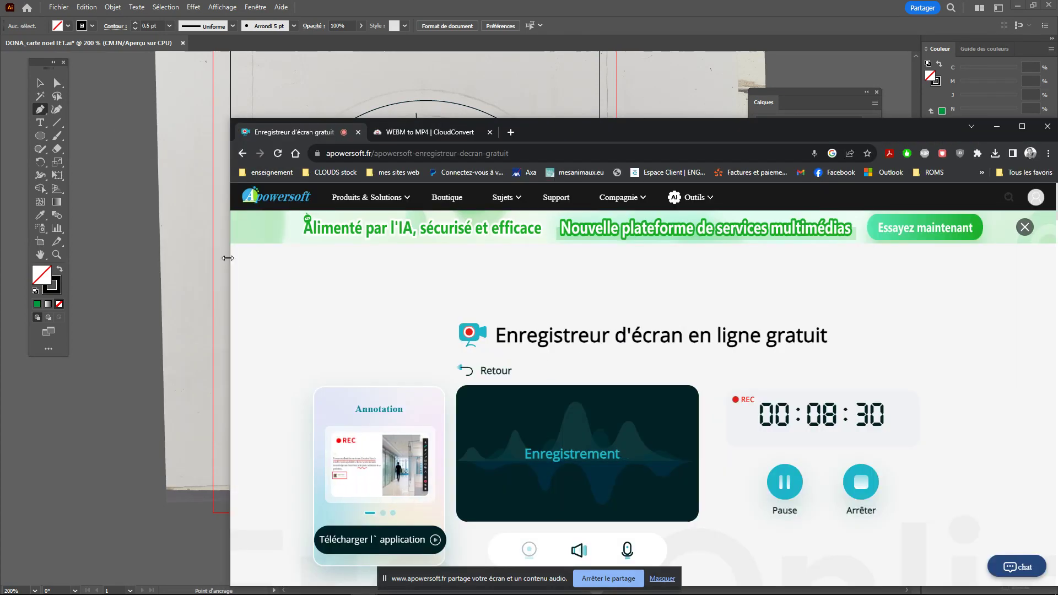
click(40, 82)
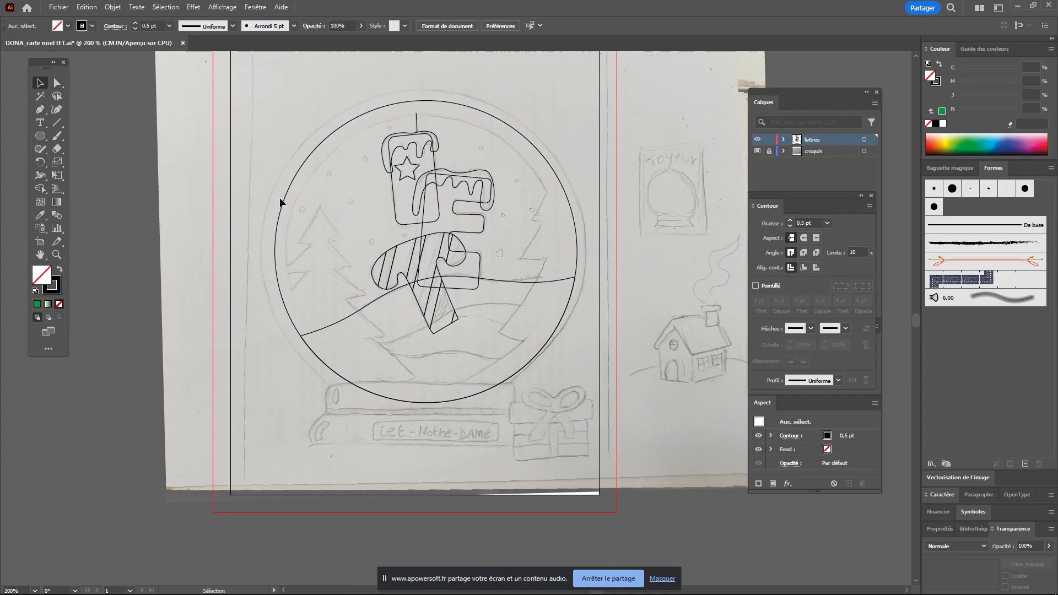
- Pen-draw a second closed banner path across the lower globe down over the name plaque
scroll(607, 430, up, 1)
scroll(369, 375, up, 1)
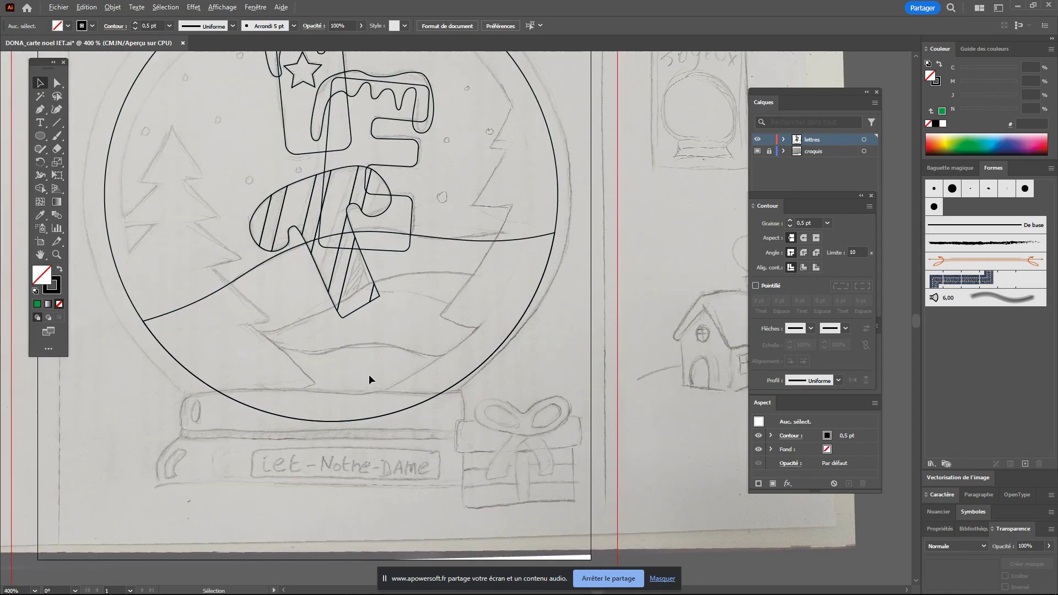
scroll(317, 321, up, 1)
scroll(318, 322, down, 1)
scroll(506, 313, down, 1)
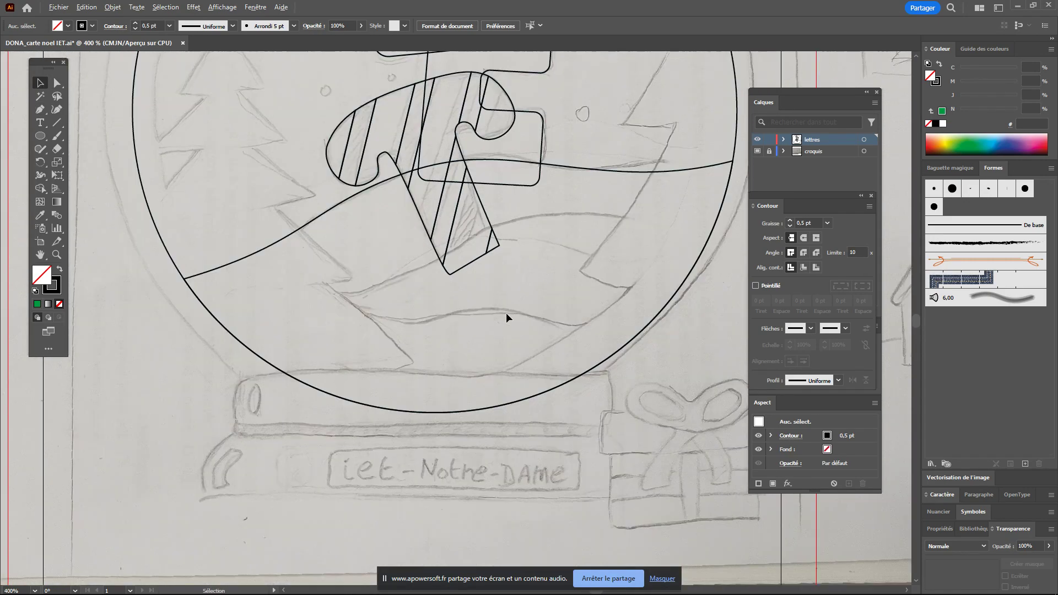
drag(681, 226, 644, 241)
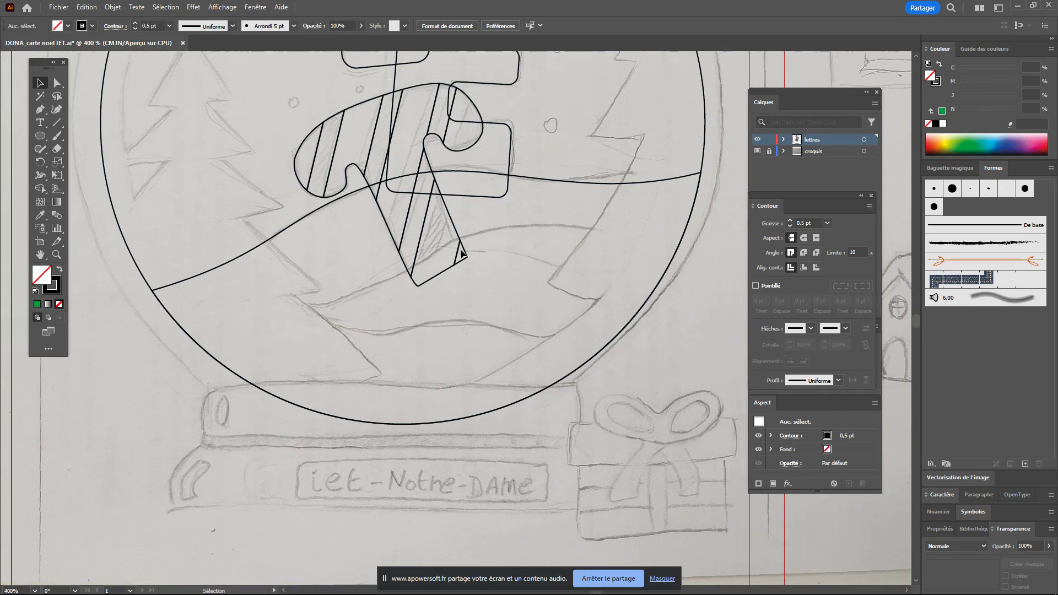
click(40, 110)
click(512, 226)
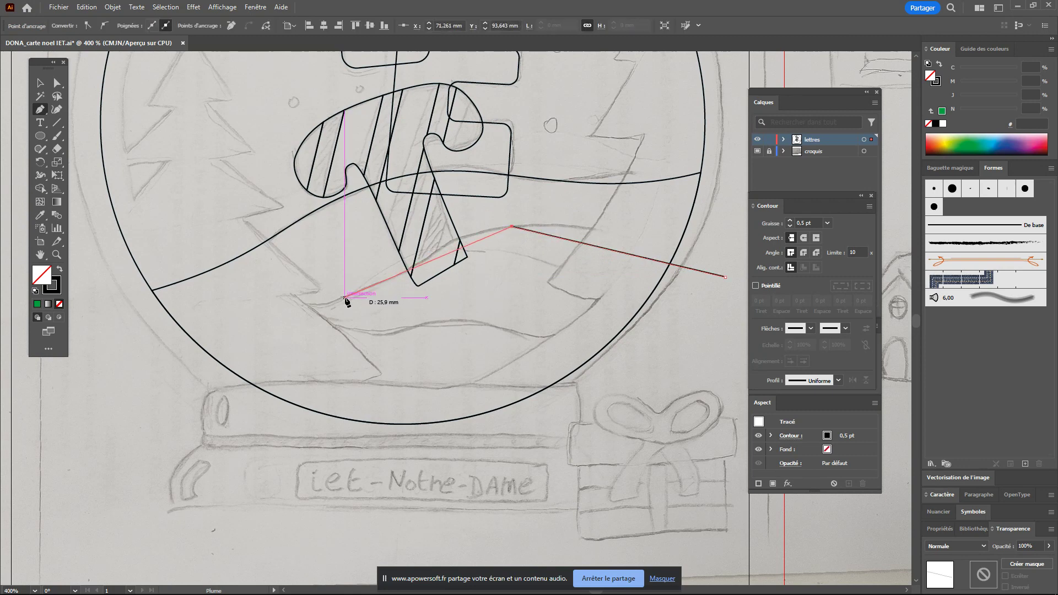
click(344, 297)
click(134, 386)
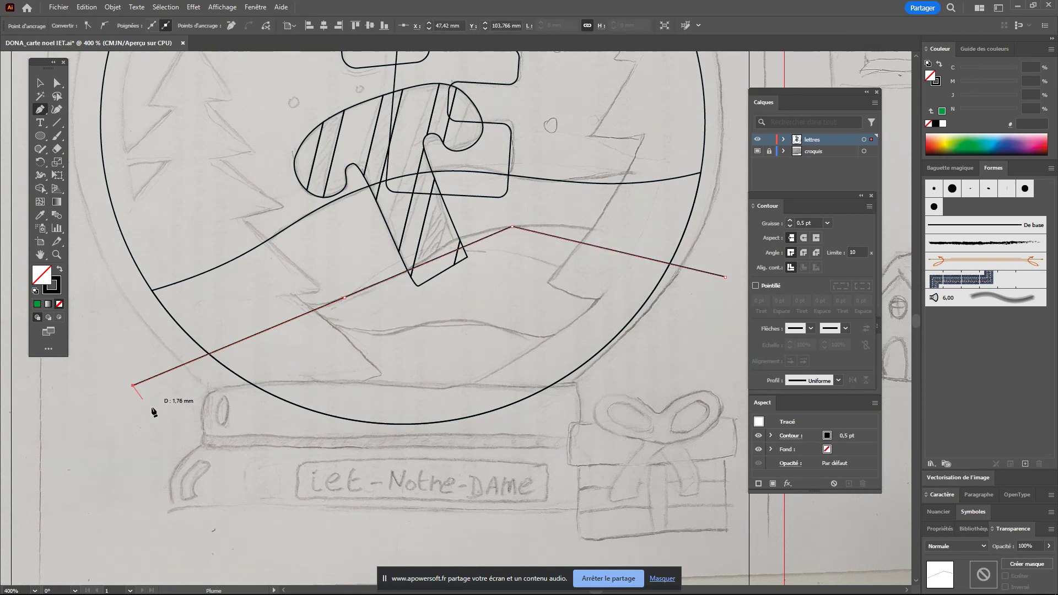
click(457, 491)
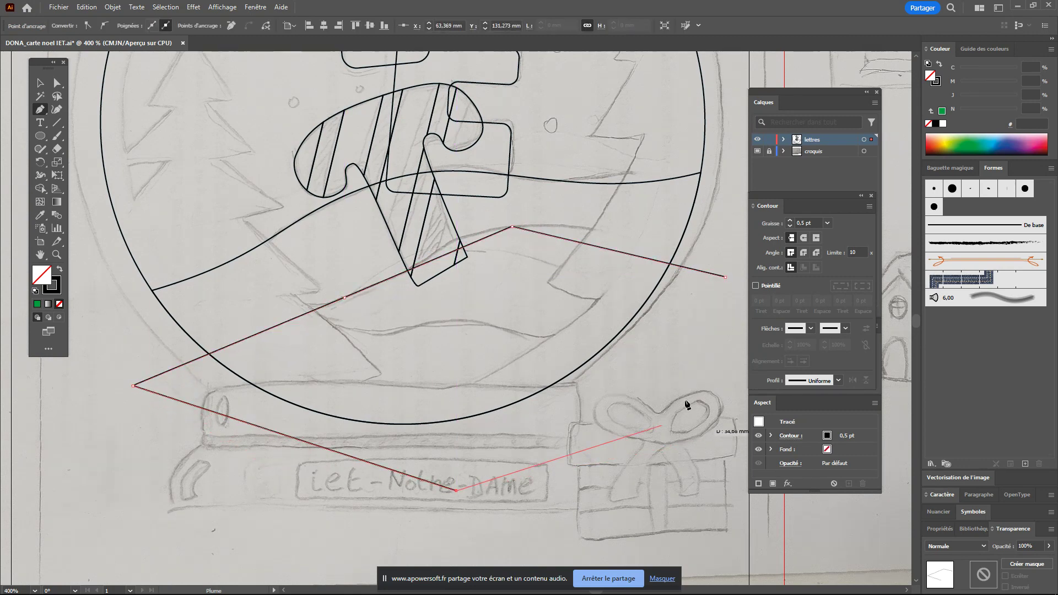
click(725, 278)
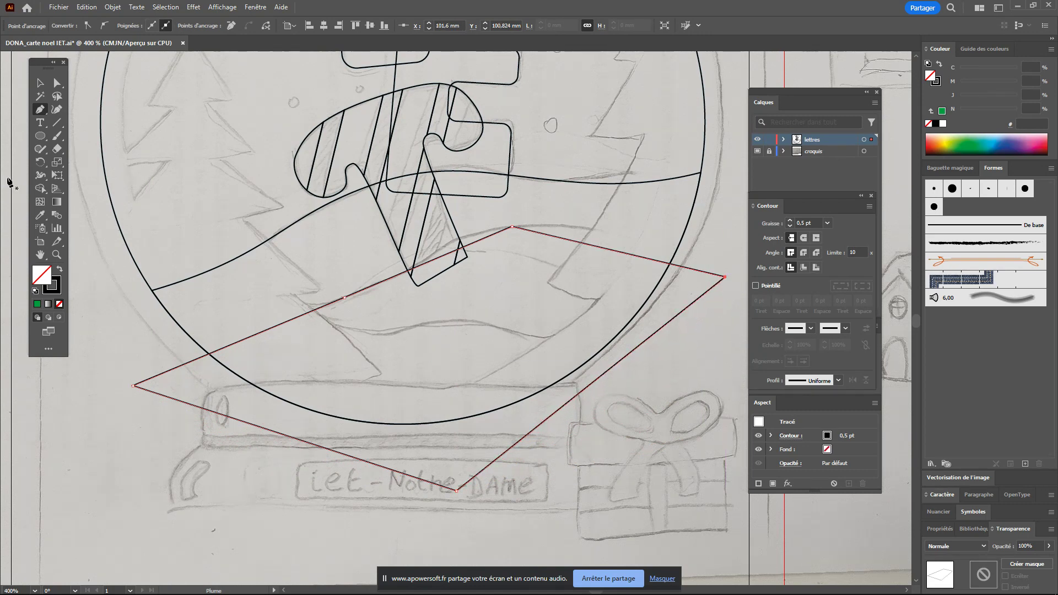
- Convert the new banner's top and left anchors into smooth flowing curves
click(48, 111)
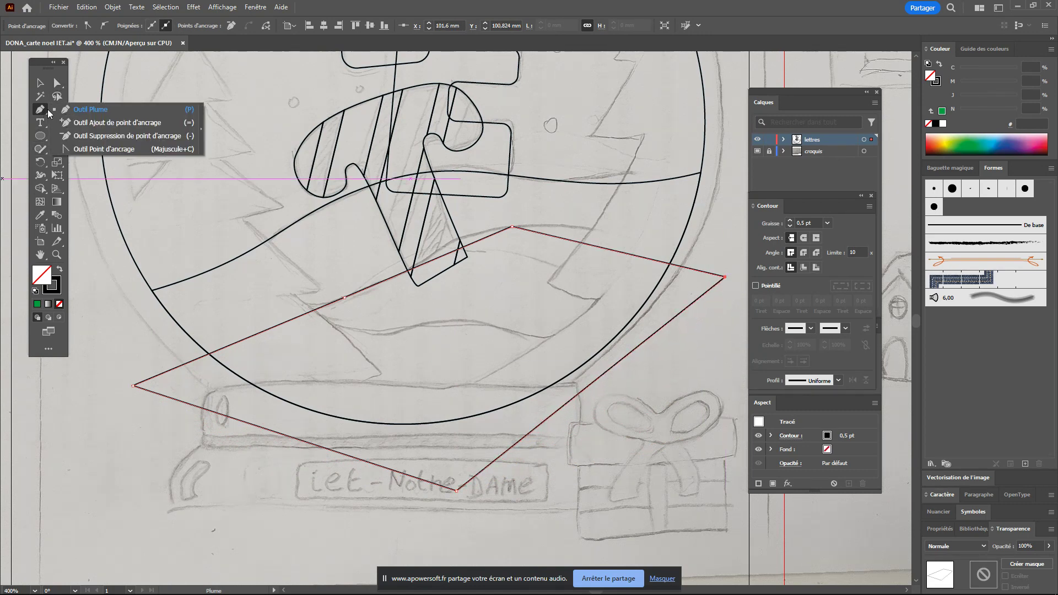
click(84, 149)
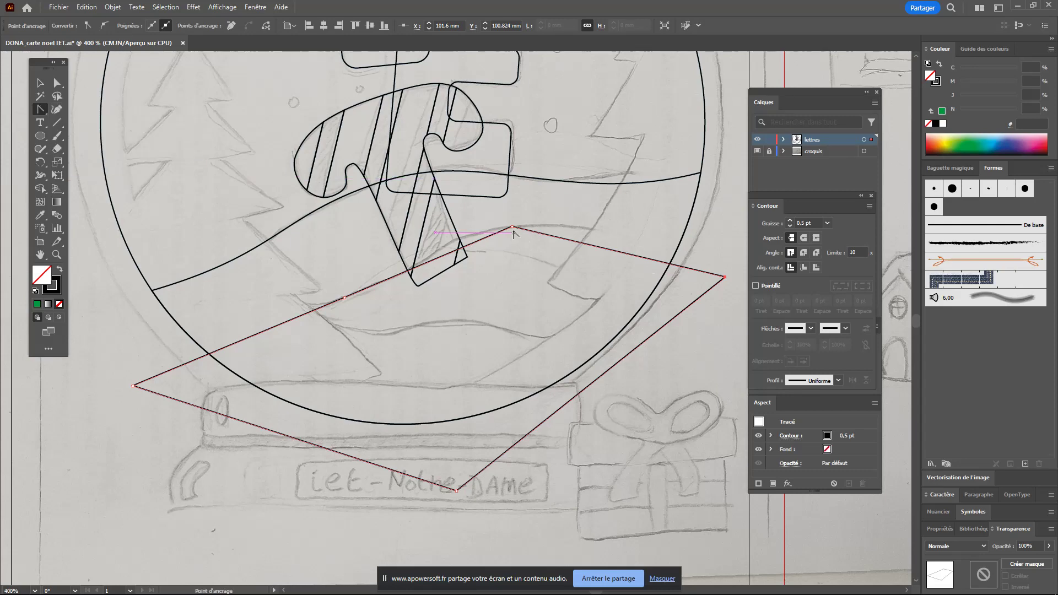
drag(512, 226, 423, 234)
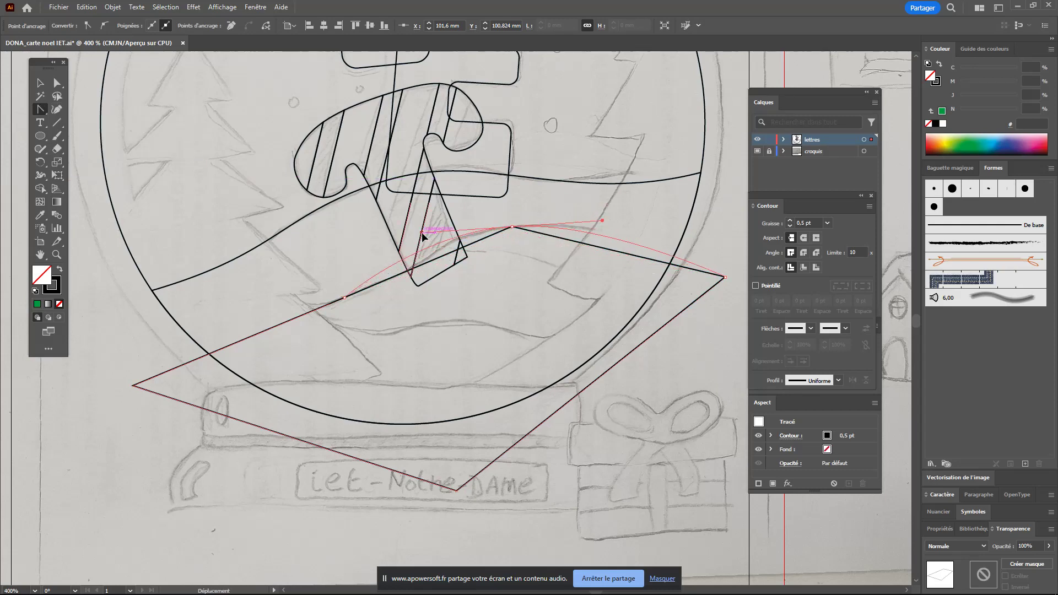
drag(345, 298, 241, 324)
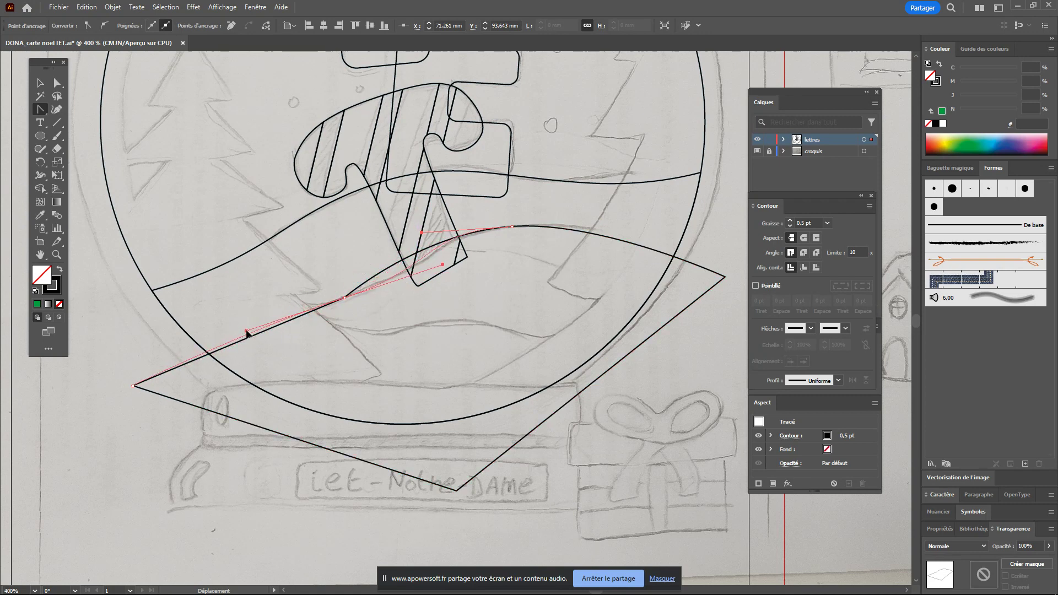
drag(240, 326, 241, 323)
mouse_move(133, 385)
mouse_down()
mouse_move(141, 412)
mouse_move(157, 418)
mouse_up()
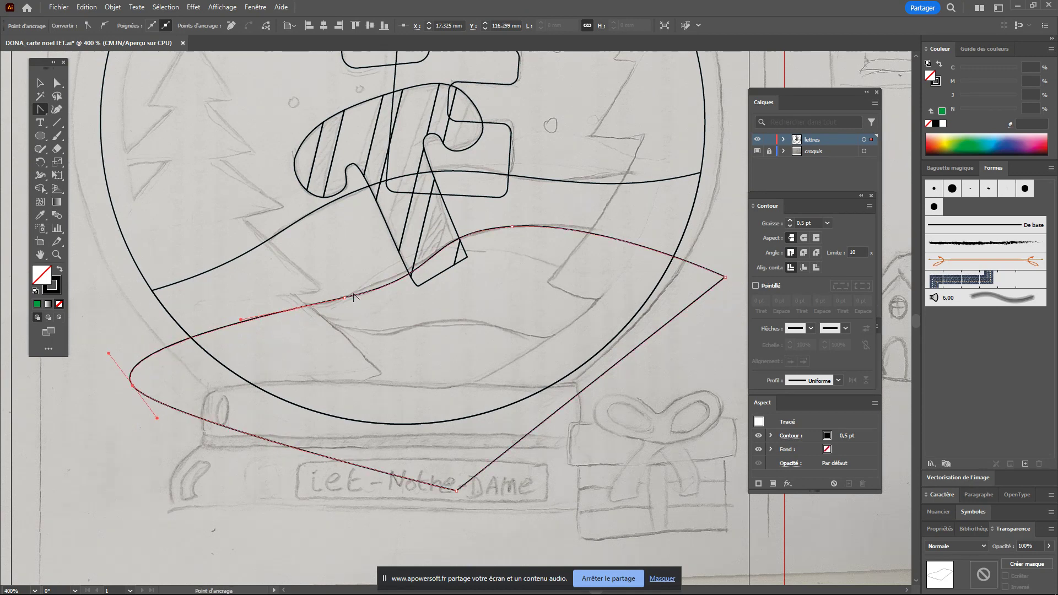
mouse_move(344, 299)
mouse_down()
mouse_move(227, 299)
mouse_move(232, 312)
mouse_up()
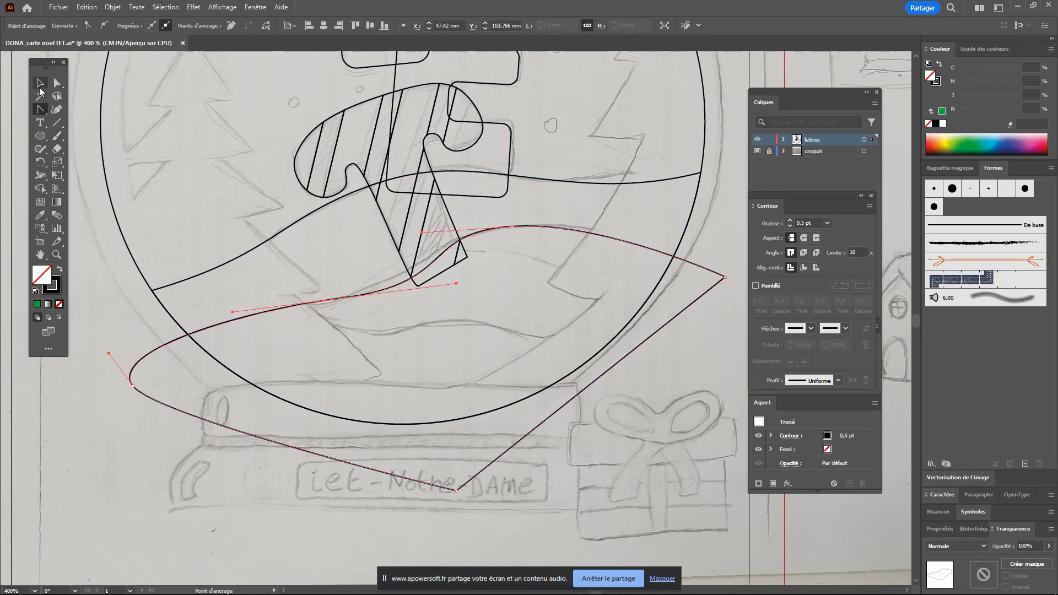
click(40, 84)
key(super)
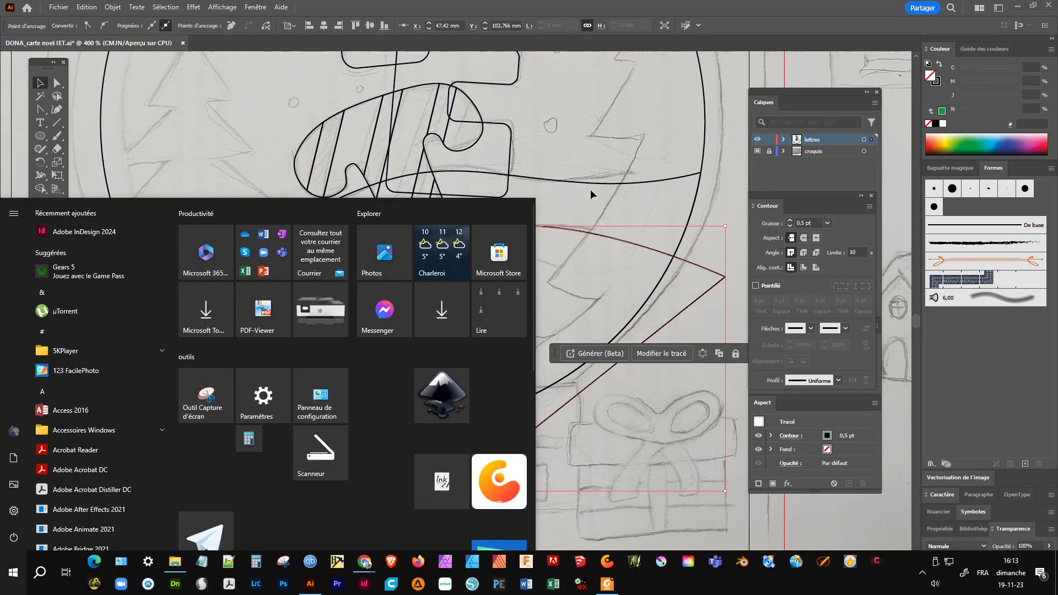
key(super)
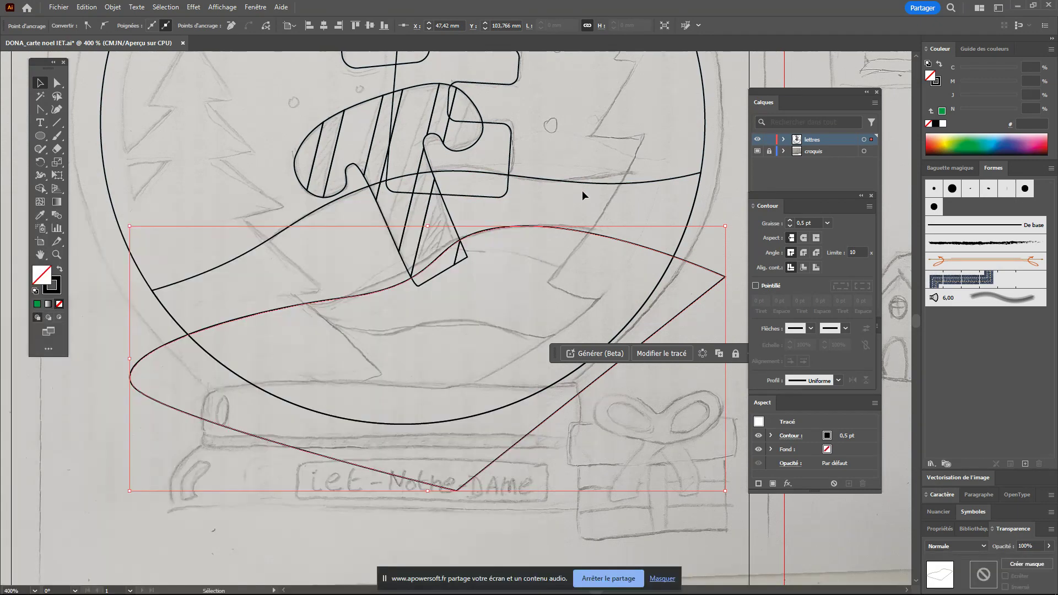
scroll(571, 229, down, 2)
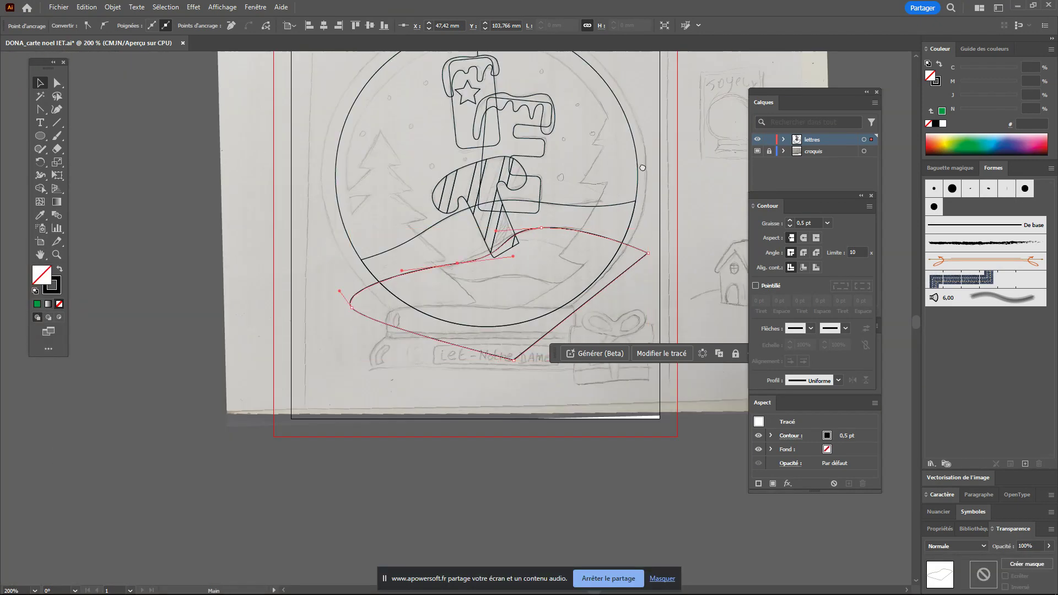
- Select the curved banner with the globe circle and Shape Builder-delete the part outside the circle
drag(643, 168, 589, 249)
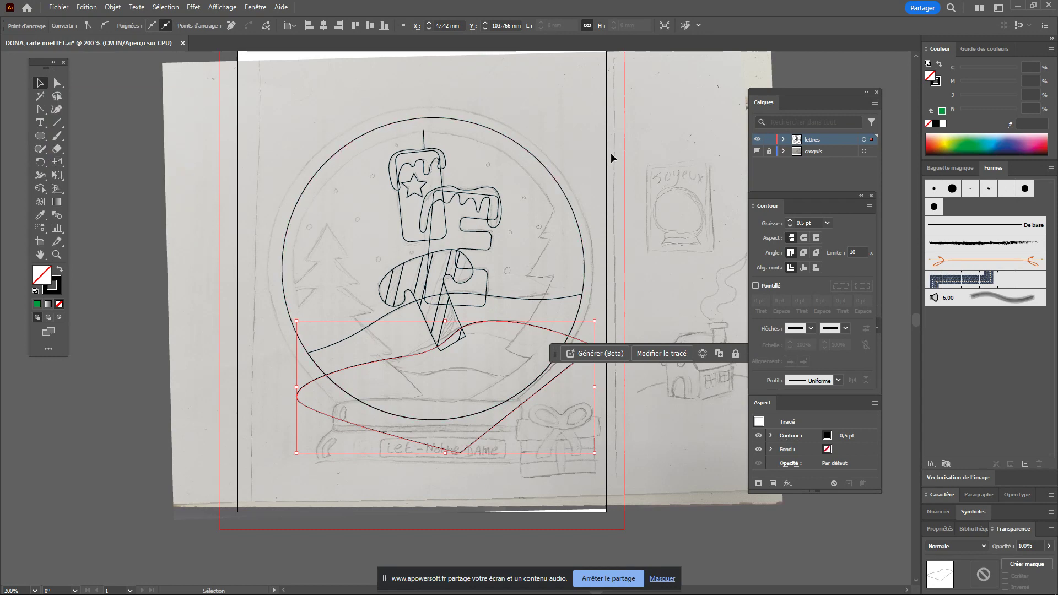
mouse_move(653, 117)
mouse_down()
mouse_move(541, 389)
mouse_move(566, 428)
mouse_up()
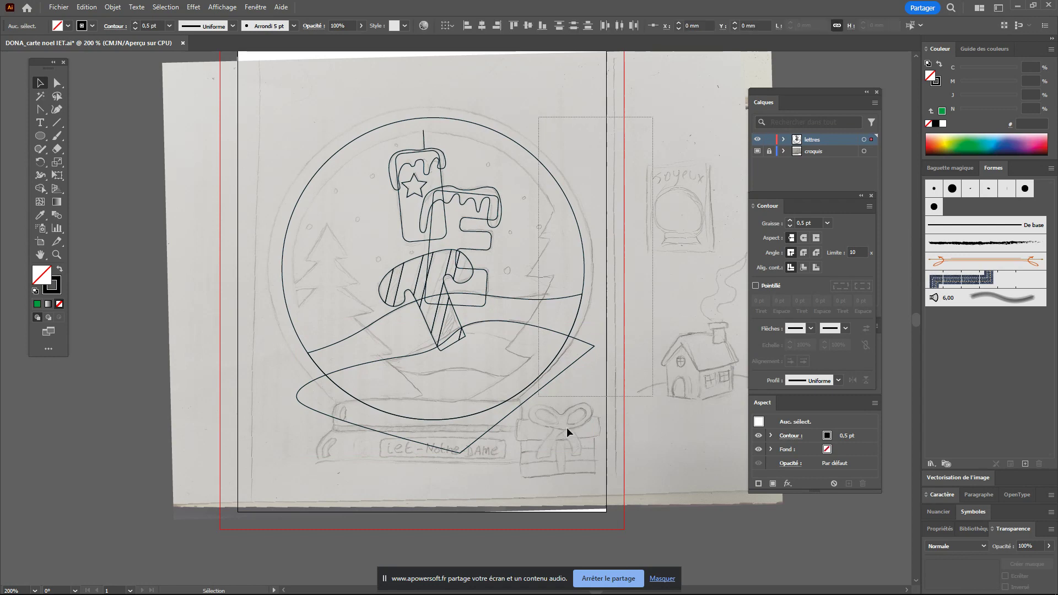
click(615, 127)
click(585, 361)
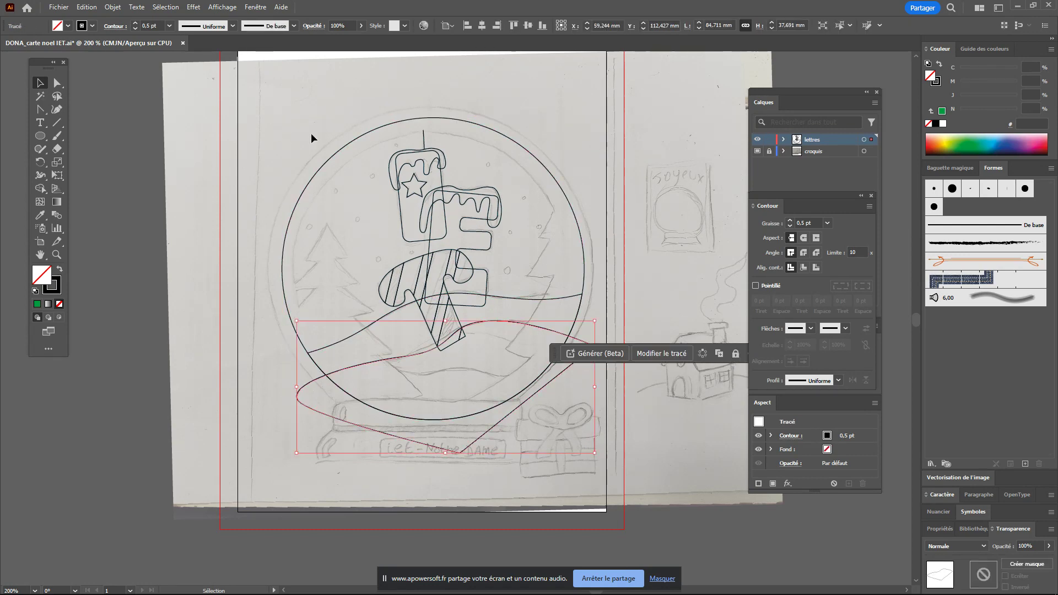
shift+click(349, 146)
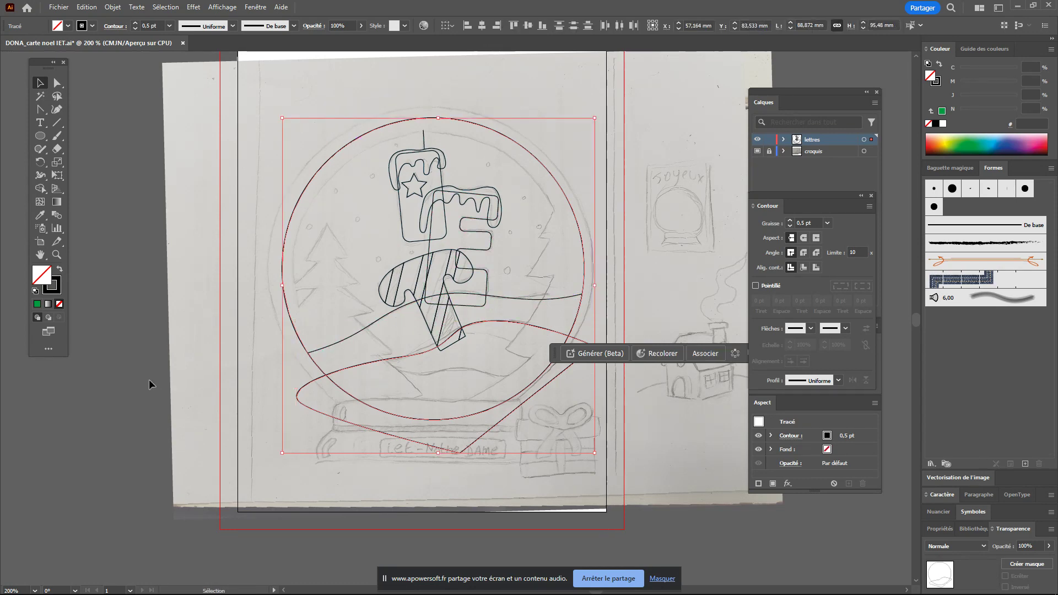
scroll(364, 130, right, 2)
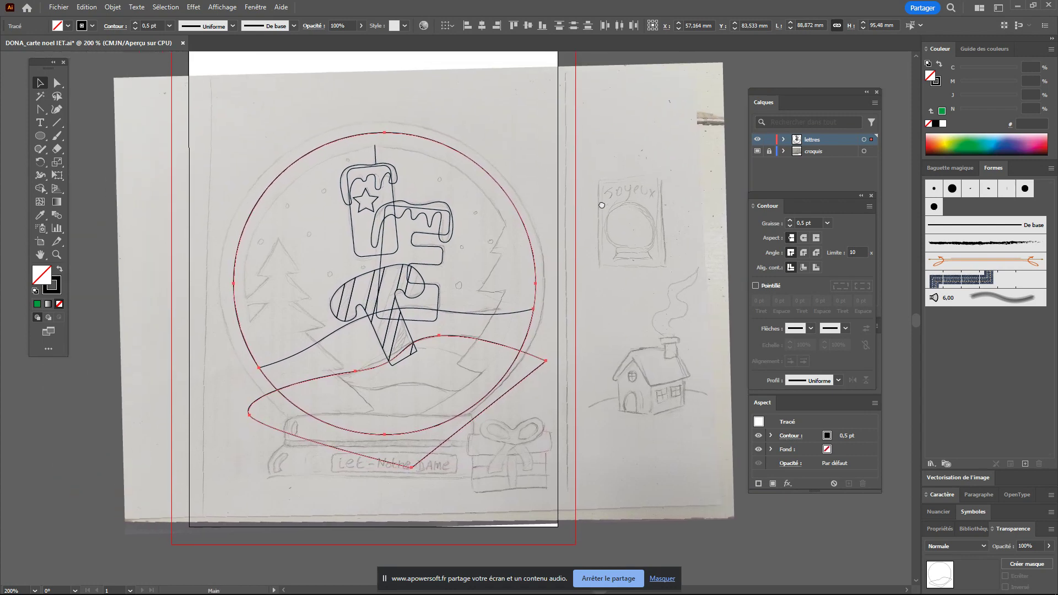
click(42, 189)
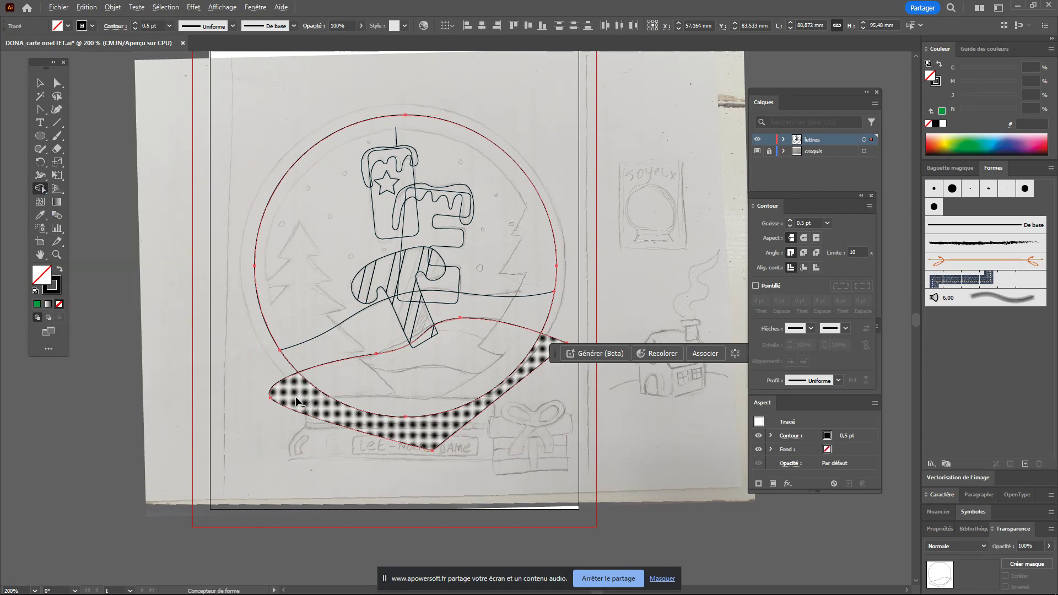
alt+click(296, 401)
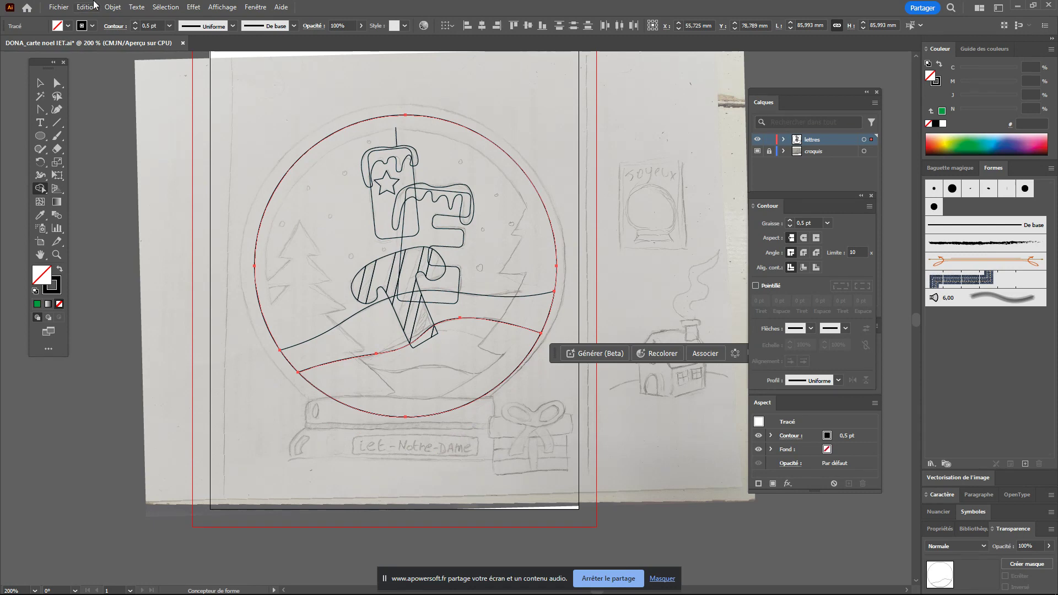
click(40, 109)
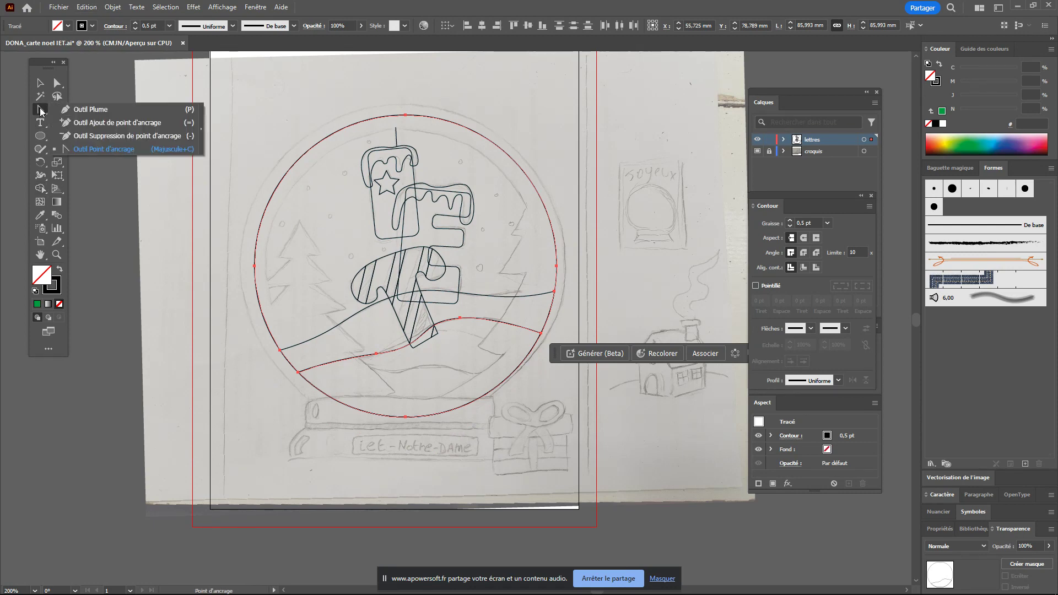
- Start a new Pen path with three points along the snow line in the lower globe
click(77, 109)
scroll(484, 390, down, 5)
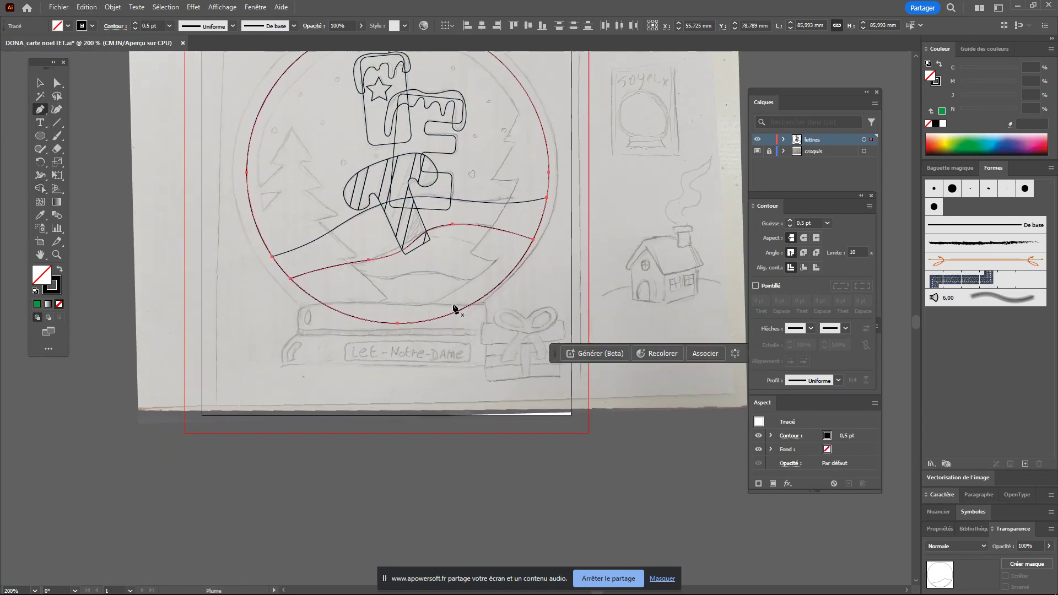
scroll(448, 303, up, 2)
mouse_move(355, 171)
mouse_down()
mouse_move(355, 236)
mouse_move(448, 277)
mouse_up()
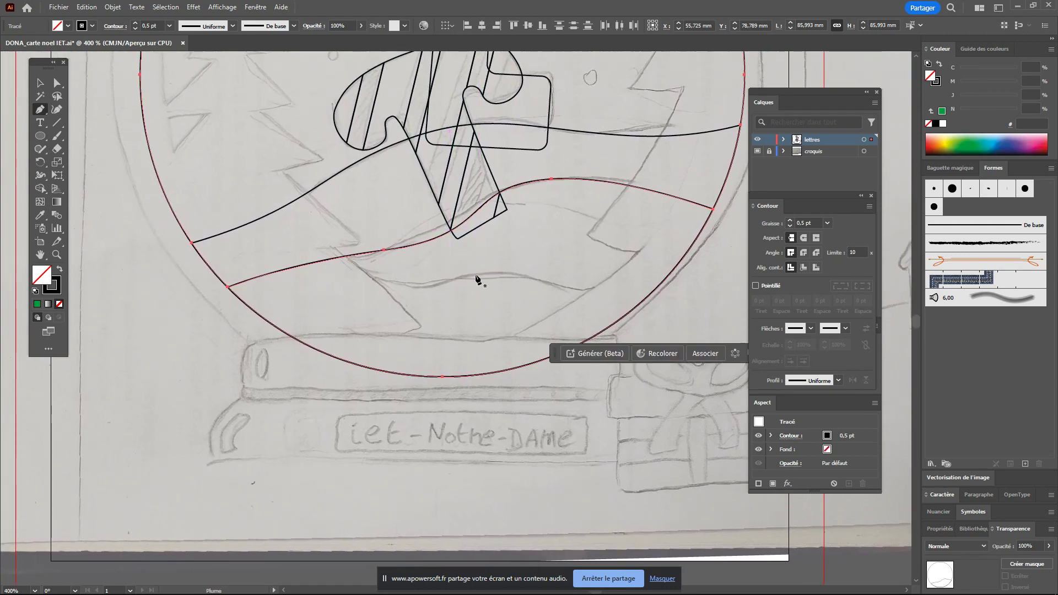
click(423, 272)
click(466, 272)
click(508, 271)
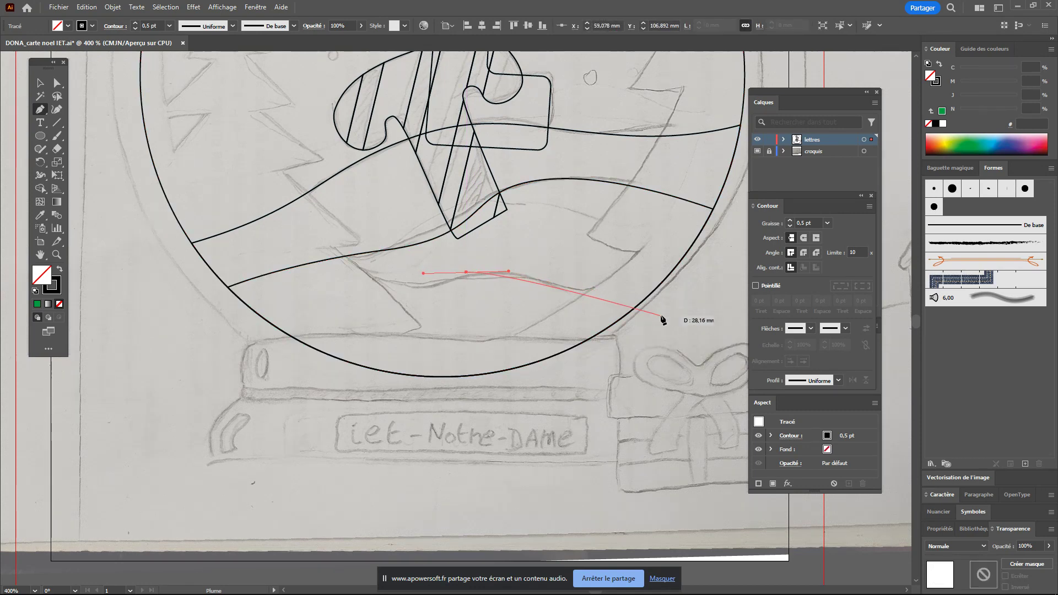
- Add the right, bottom and left corners over the label and close the banner path
click(678, 307)
click(453, 445)
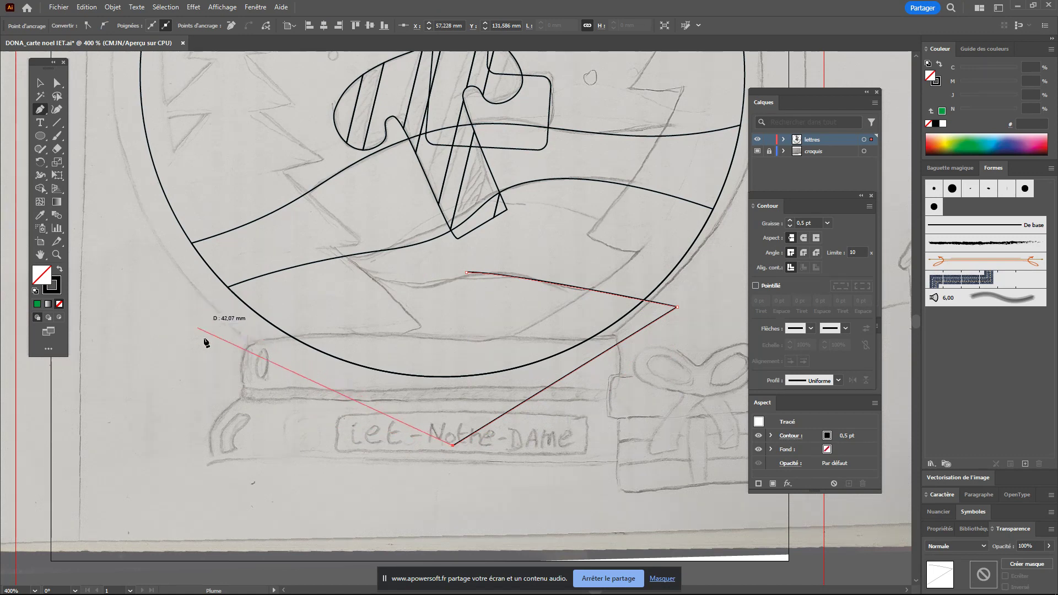
click(216, 348)
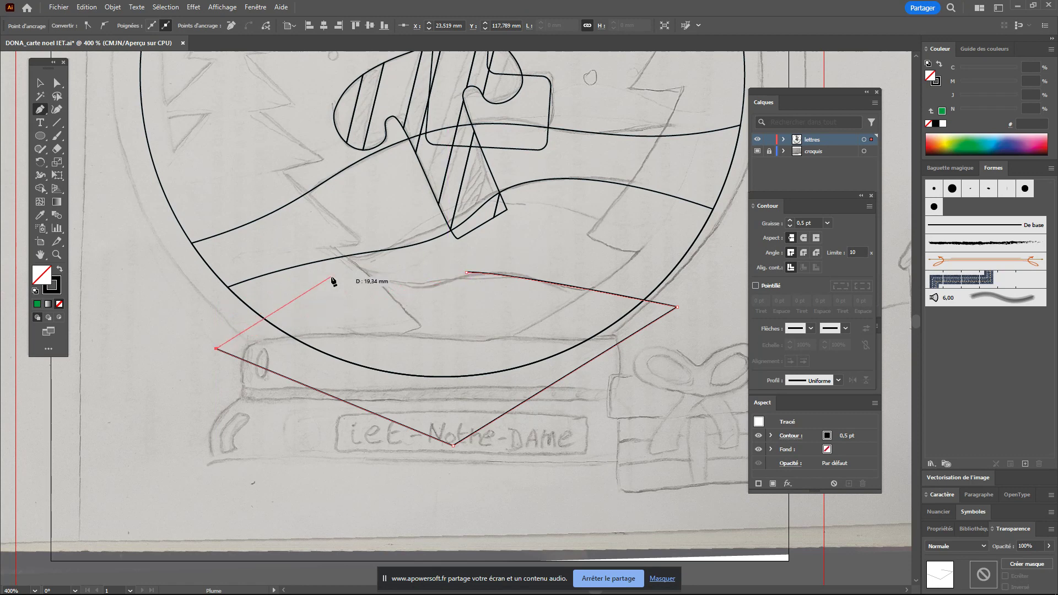
click(337, 268)
click(466, 272)
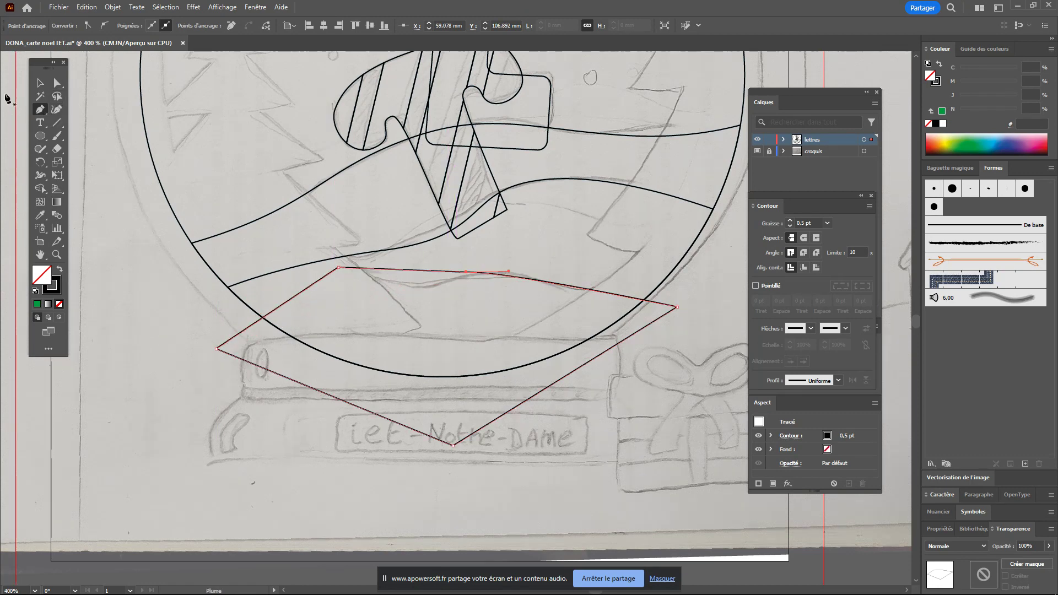
click(41, 110)
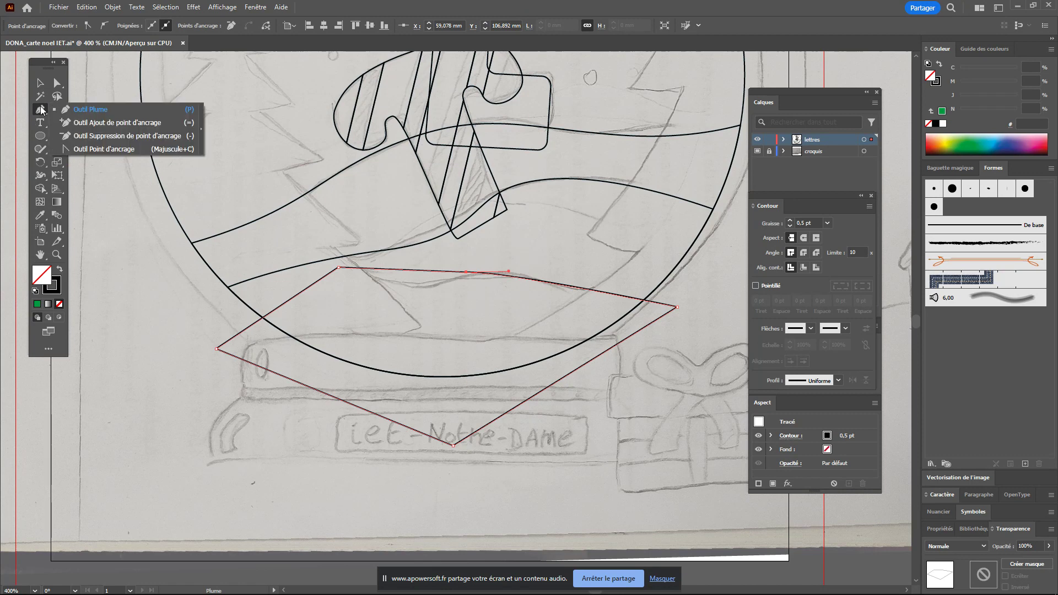
- Convert the banner's top, middle, left and right anchors into smooth curved points
click(80, 149)
drag(339, 267, 406, 253)
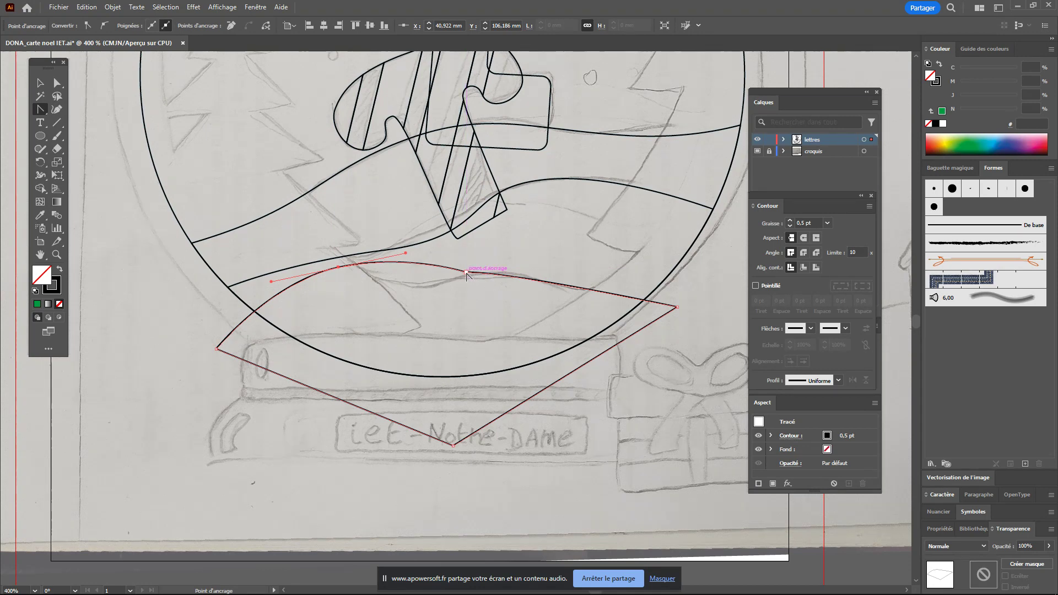
mouse_move(466, 273)
mouse_down()
mouse_move(534, 272)
mouse_move(567, 253)
mouse_move(567, 263)
mouse_up()
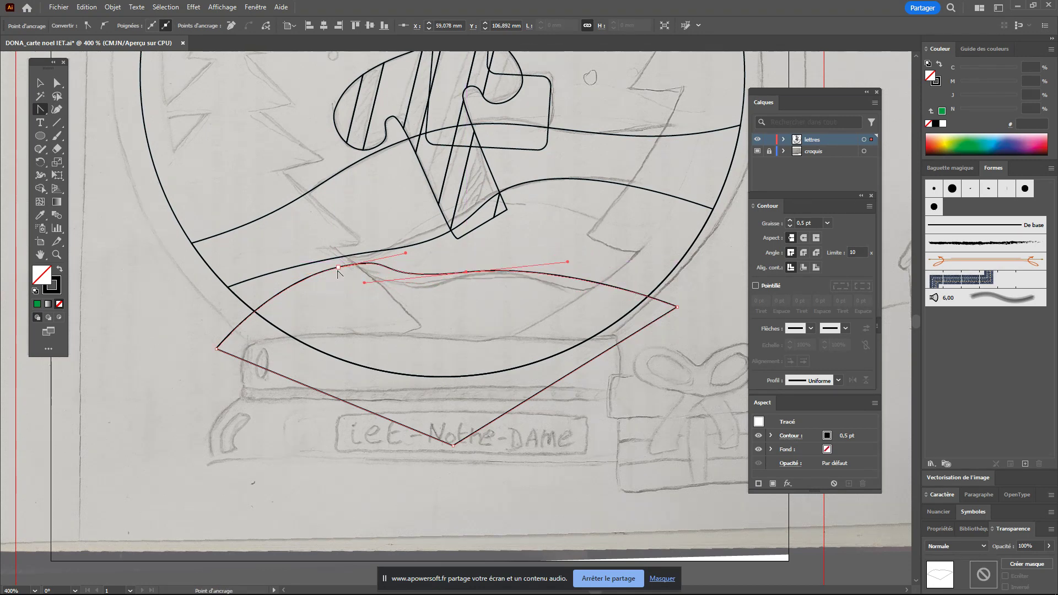
drag(215, 350, 198, 326)
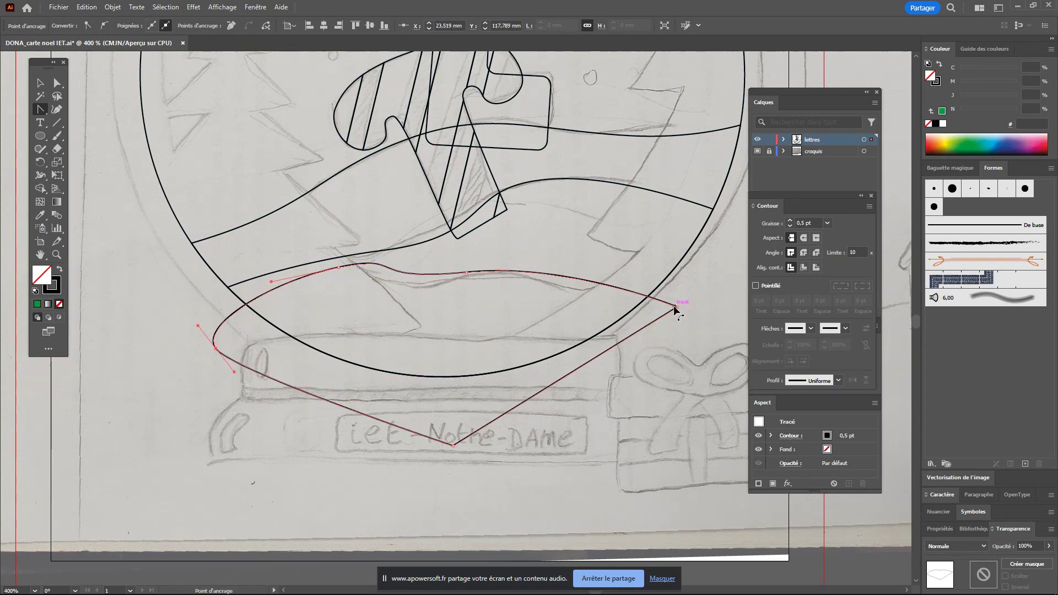
drag(678, 308, 673, 330)
- Fine-tune the banner's anchors so its wavy top edge and right point follow the sketch
key(a)
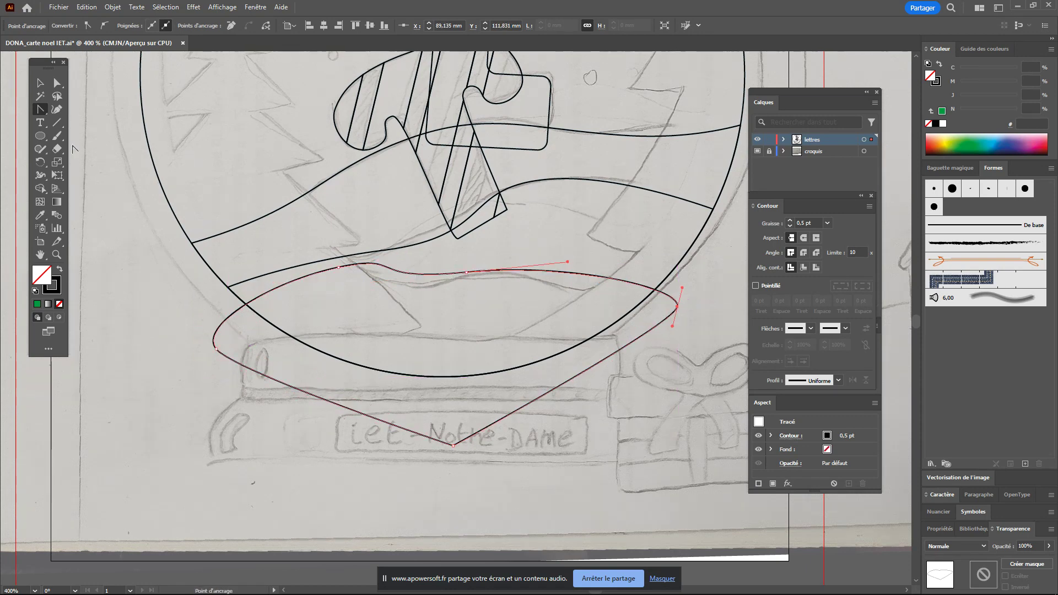
click(441, 320)
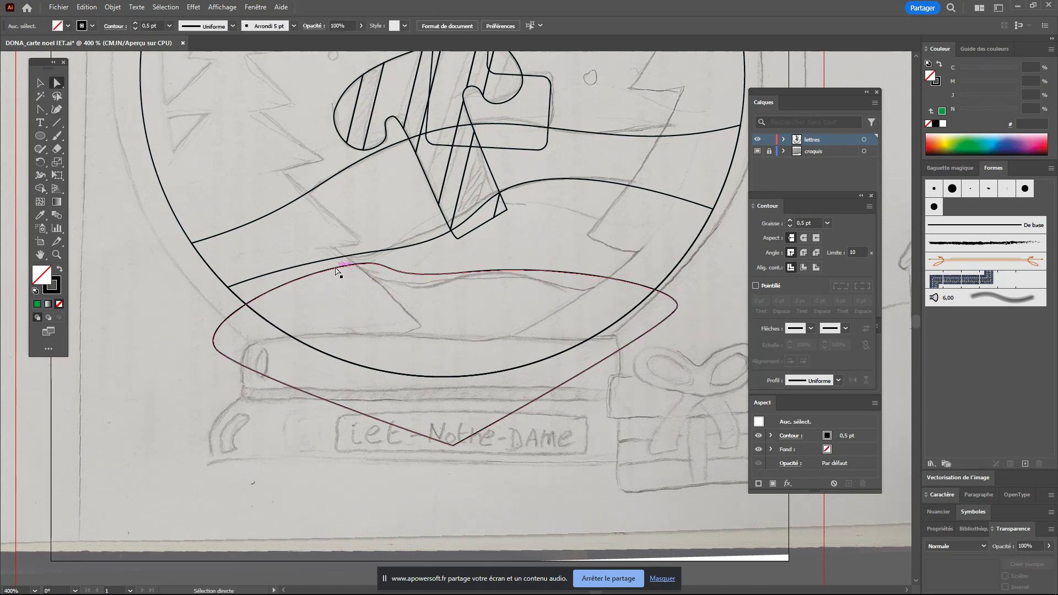
drag(340, 269, 334, 273)
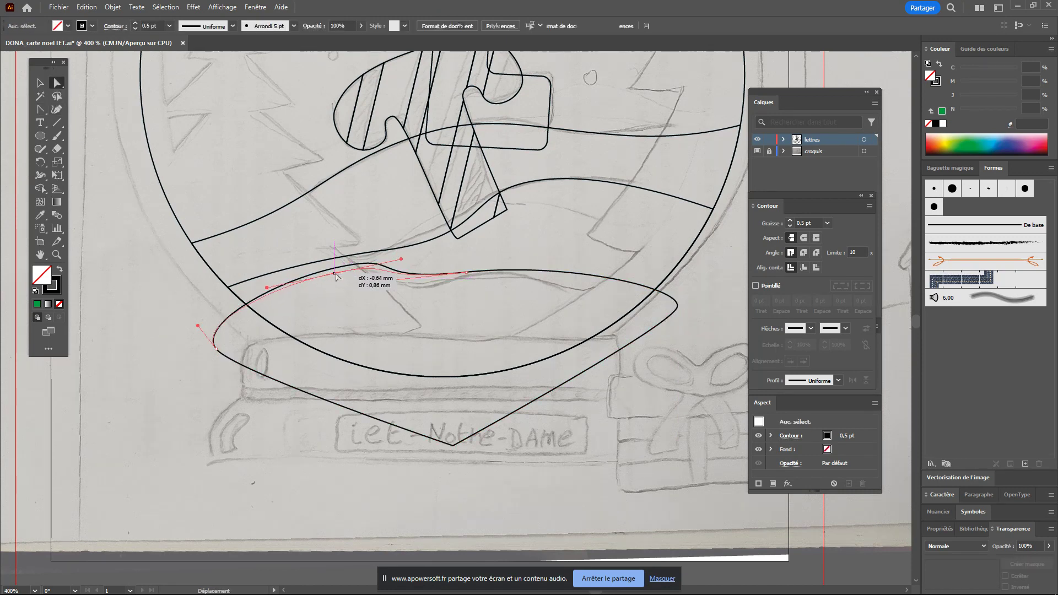
mouse_move(459, 273)
mouse_down()
mouse_move(518, 271)
mouse_move(507, 273)
mouse_up()
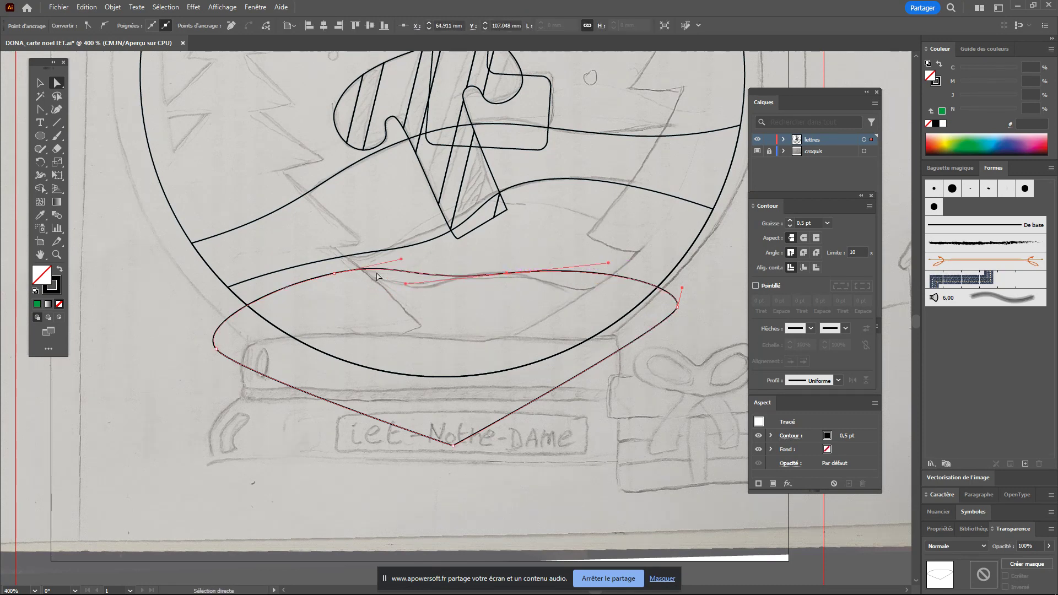
drag(406, 285, 365, 306)
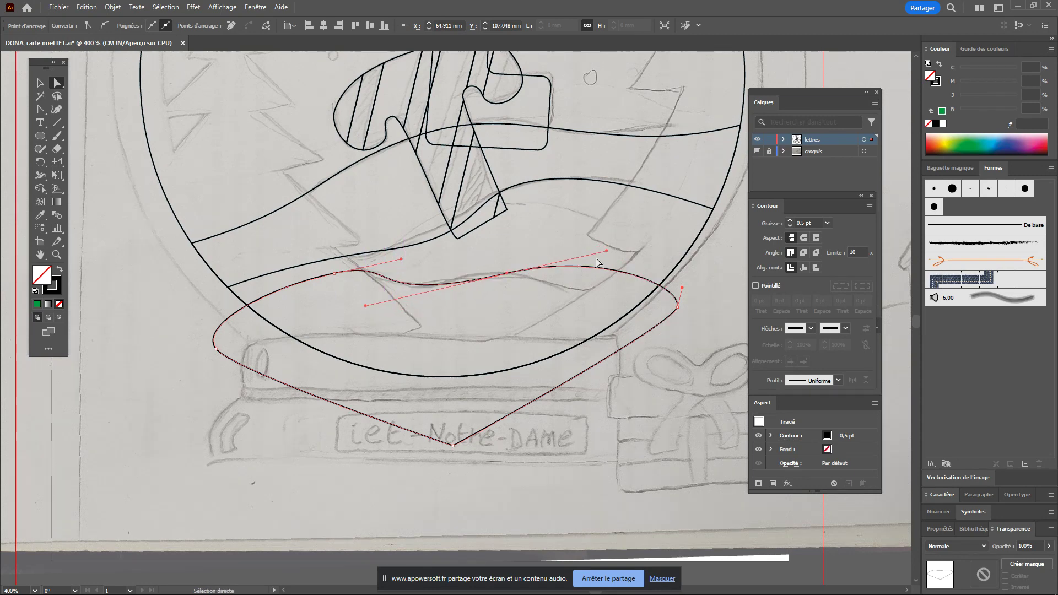
mouse_move(678, 304)
mouse_down()
mouse_move(700, 331)
mouse_move(616, 345)
mouse_up()
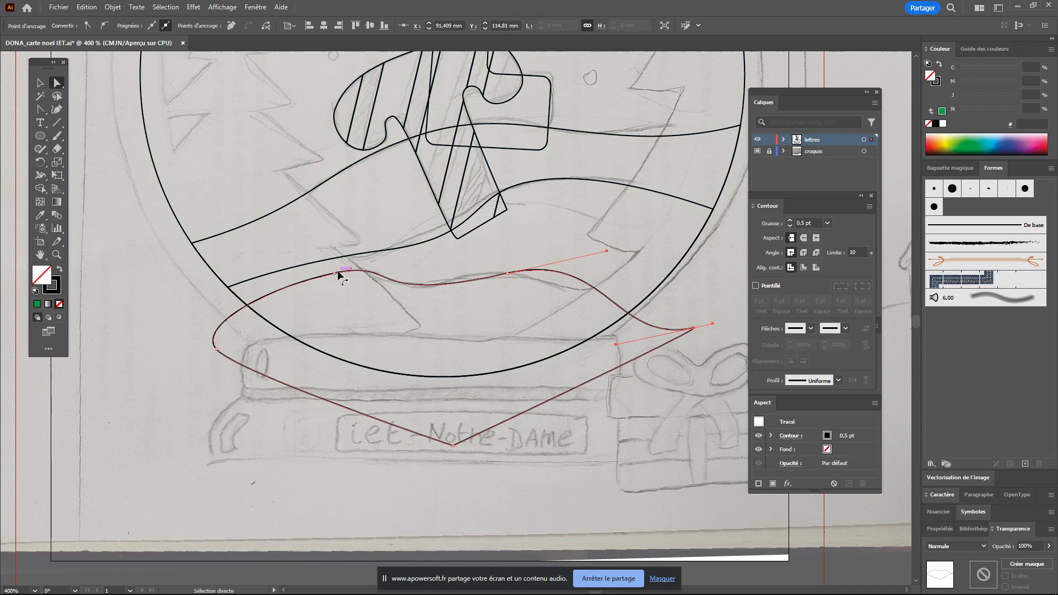
drag(331, 278, 311, 281)
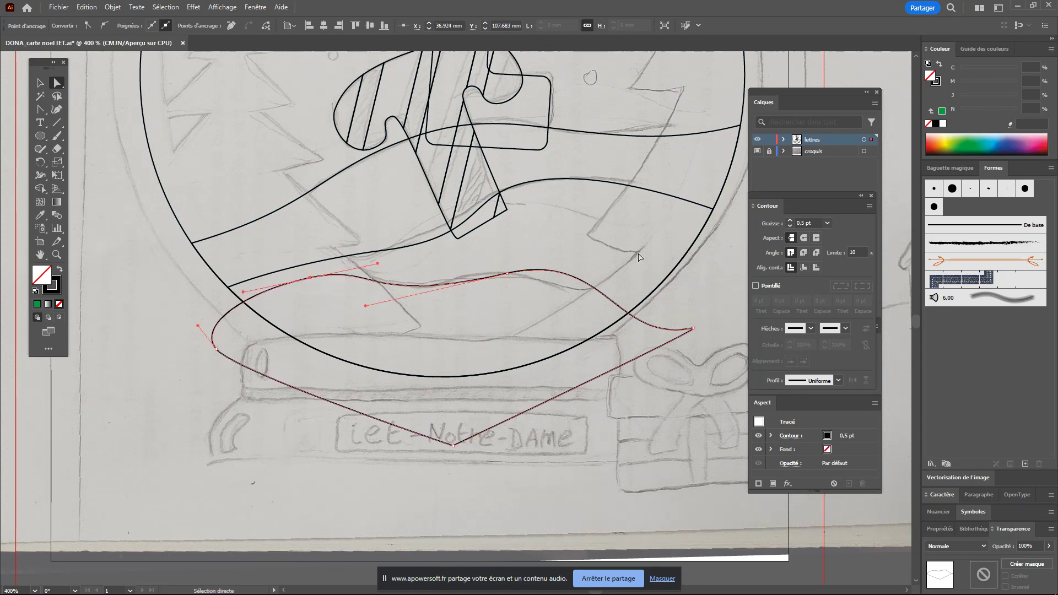
click(710, 287)
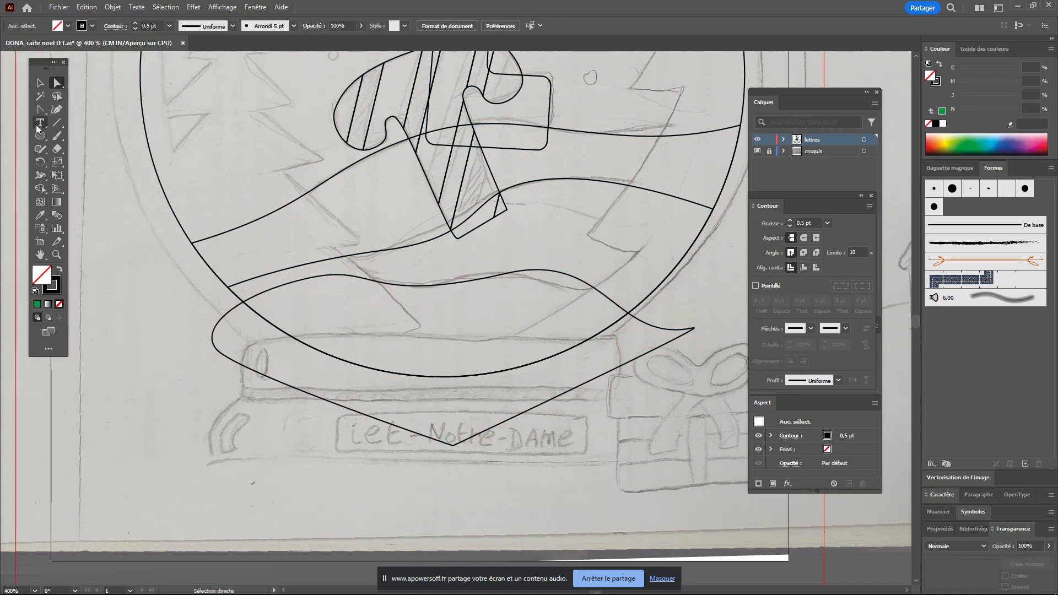
- Select the third banner and globe circle, then Shape Builder–delete the banner part outside the globe
click(41, 83)
key(ctrl+minus)
key(ctrl+minus)
key(ctrl+minus)
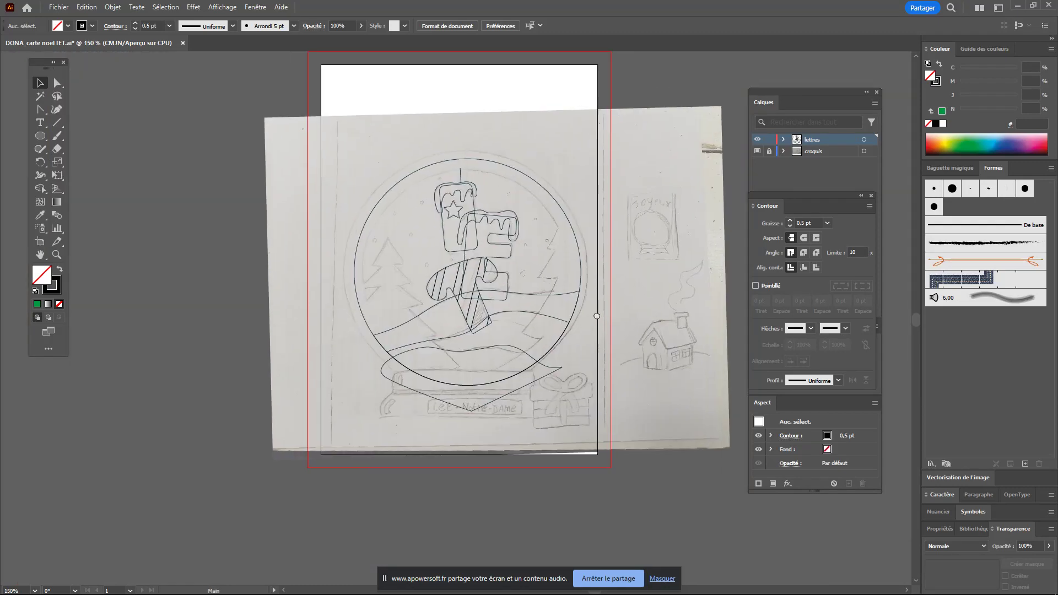
drag(597, 316, 596, 313)
click(555, 370)
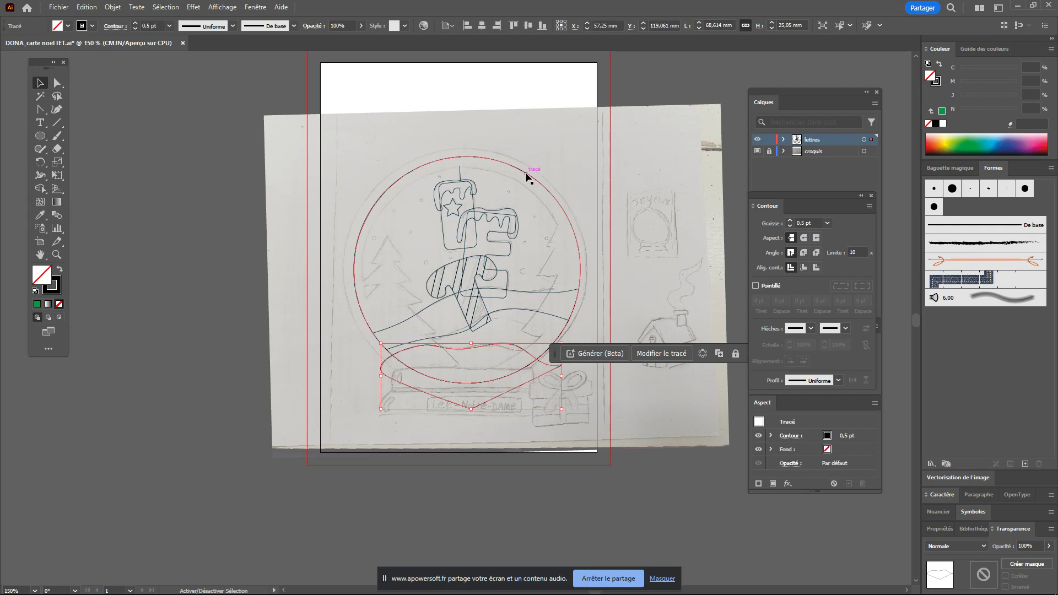
shift+click(528, 177)
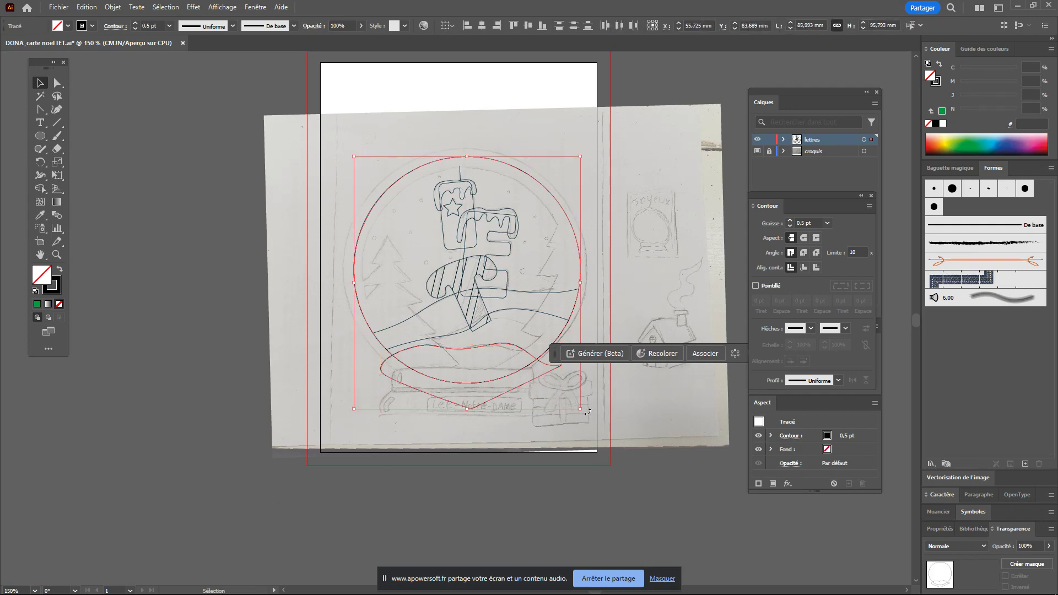
click(40, 187)
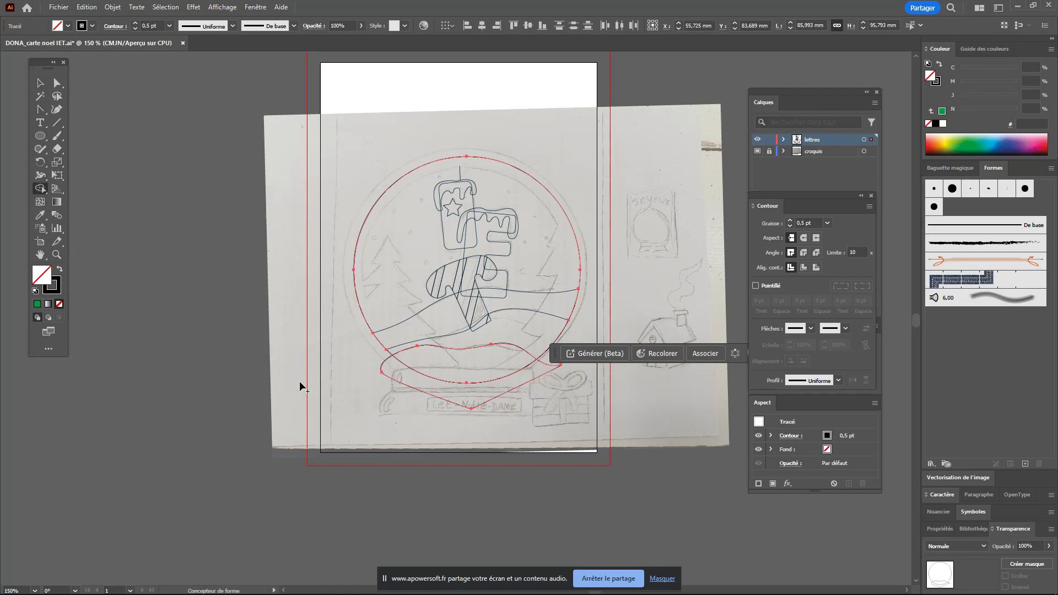
alt+click(400, 374)
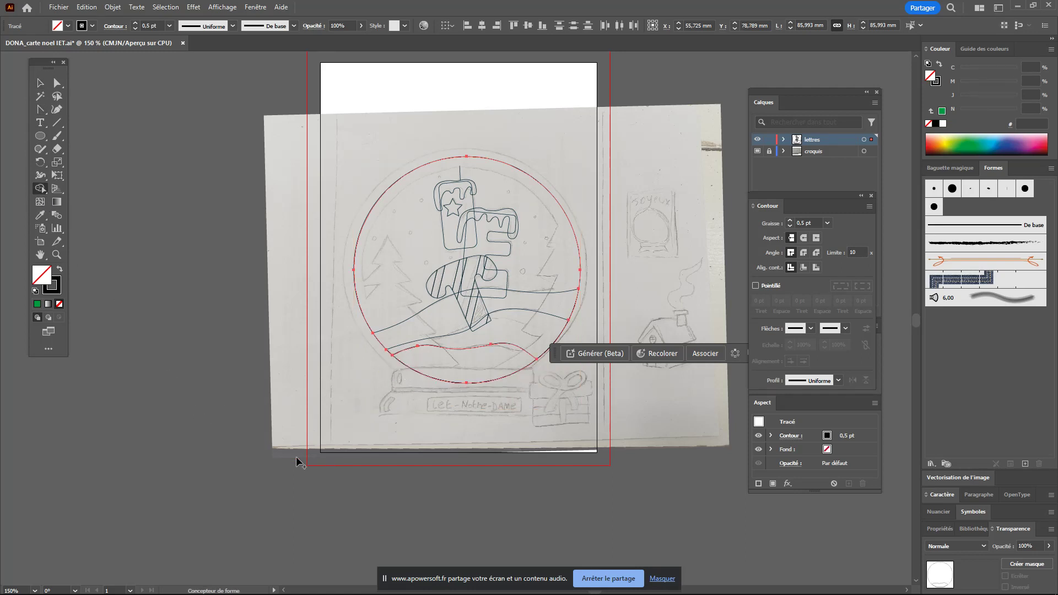
key(v)
click(255, 217)
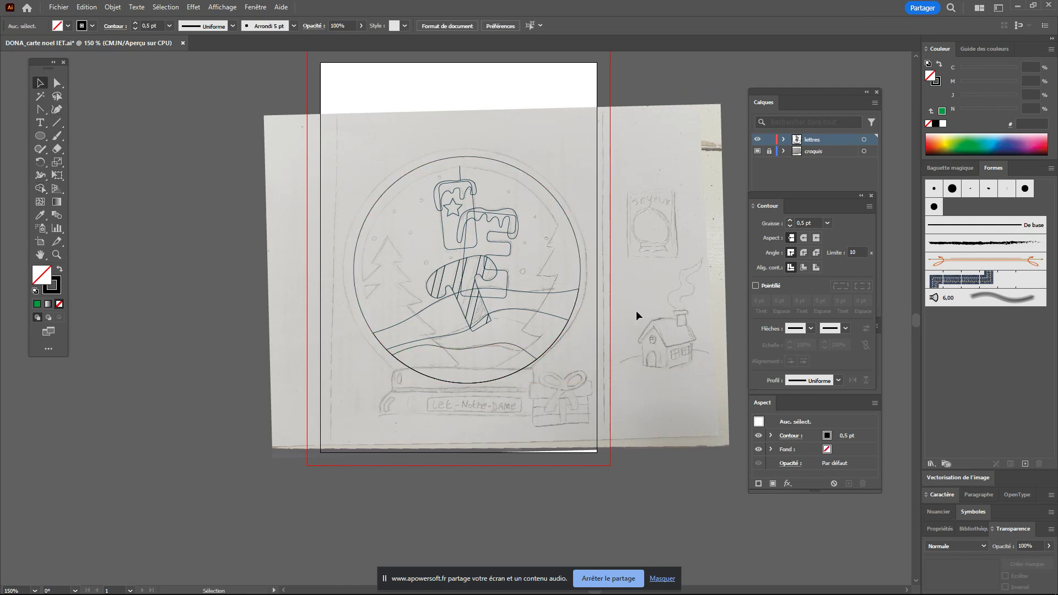
scroll(636, 315, up, 1)
scroll(562, 293, up, 1)
scroll(405, 315, up, 2)
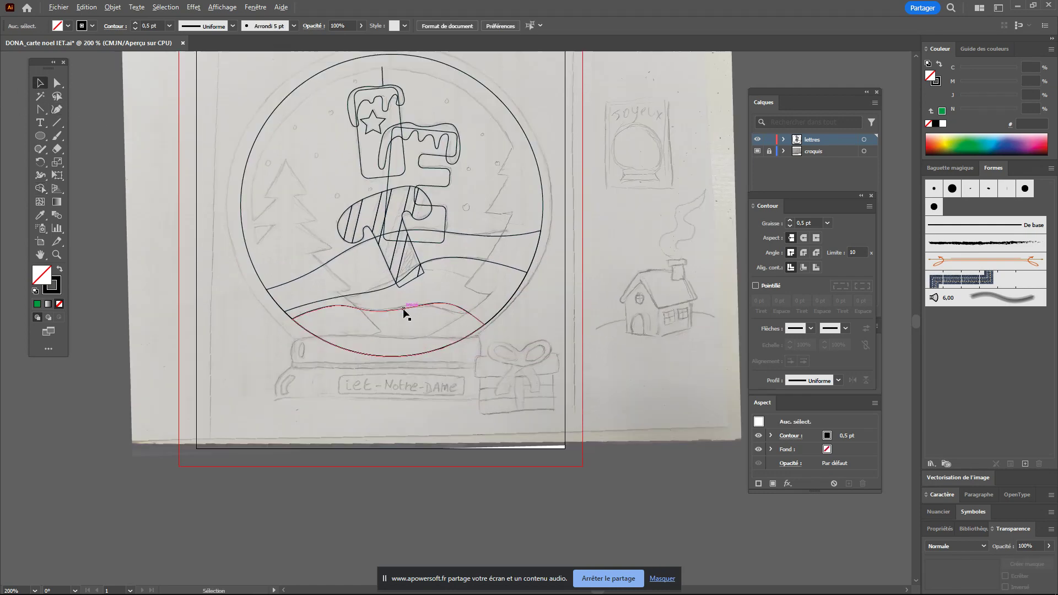
scroll(405, 315, up, 1)
scroll(539, 339, up, 1)
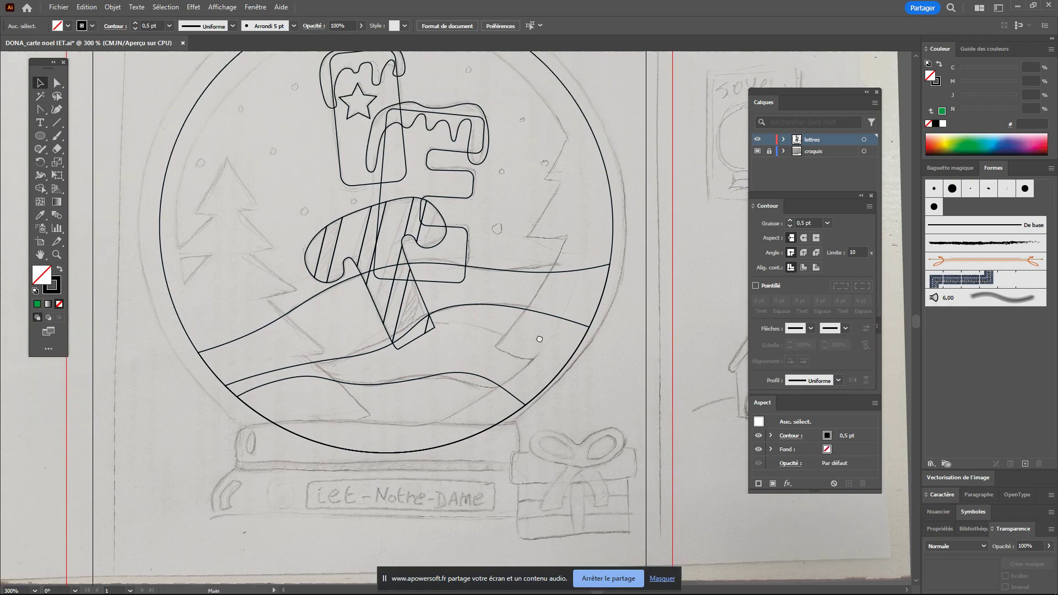
scroll(540, 339, down, 1)
scroll(244, 284, up, 1)
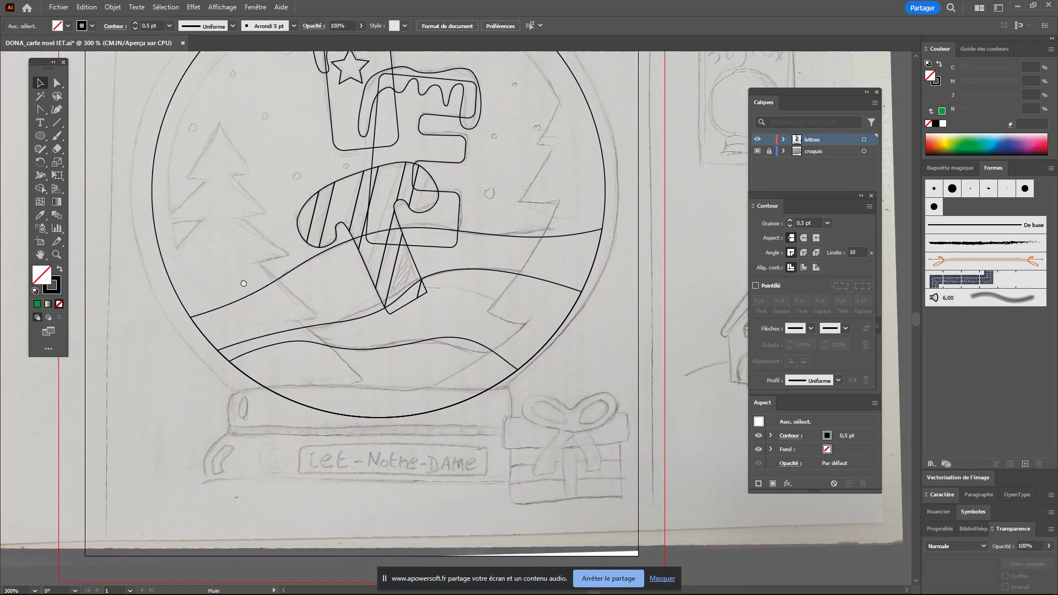
drag(243, 283, 284, 432)
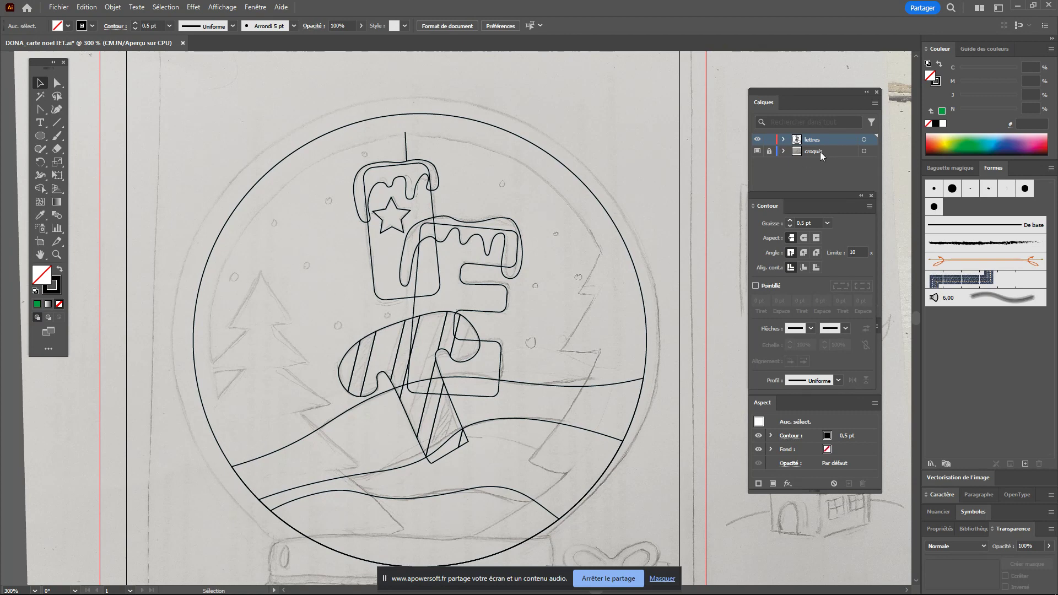
scroll(441, 331, down, 3)
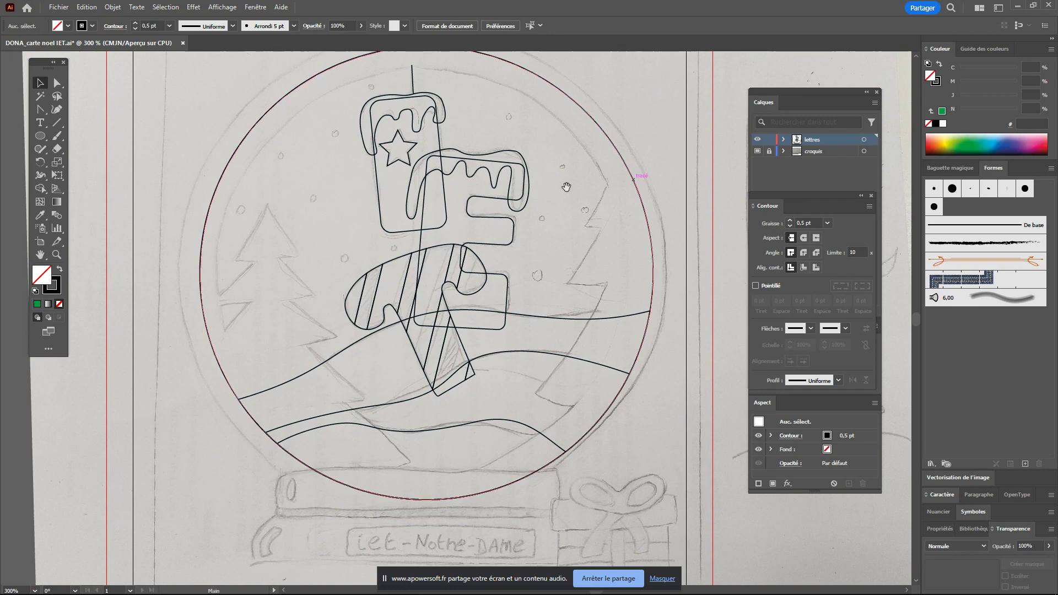
scroll(651, 182, up, 2)
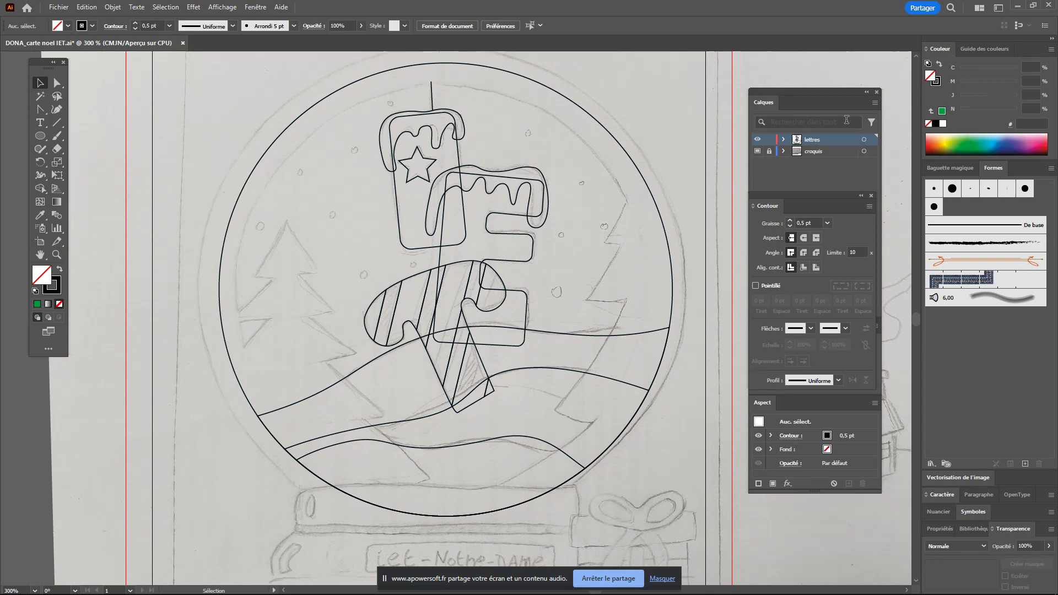
- Add a new layer, Calque 3, and hide the lettres layer's traced outlines
key(ctrl+shift+F9)
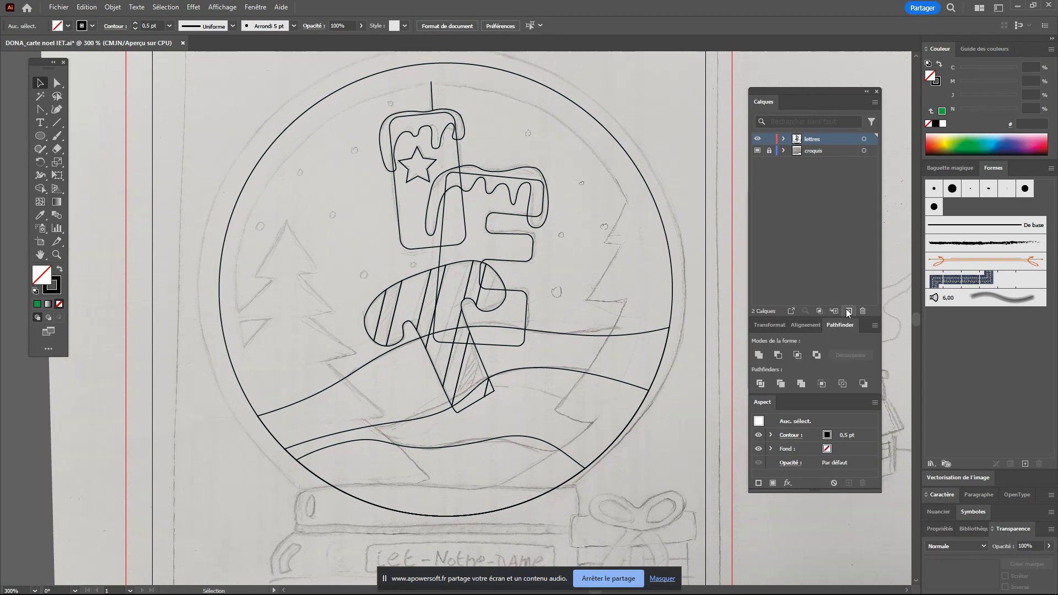
click(849, 311)
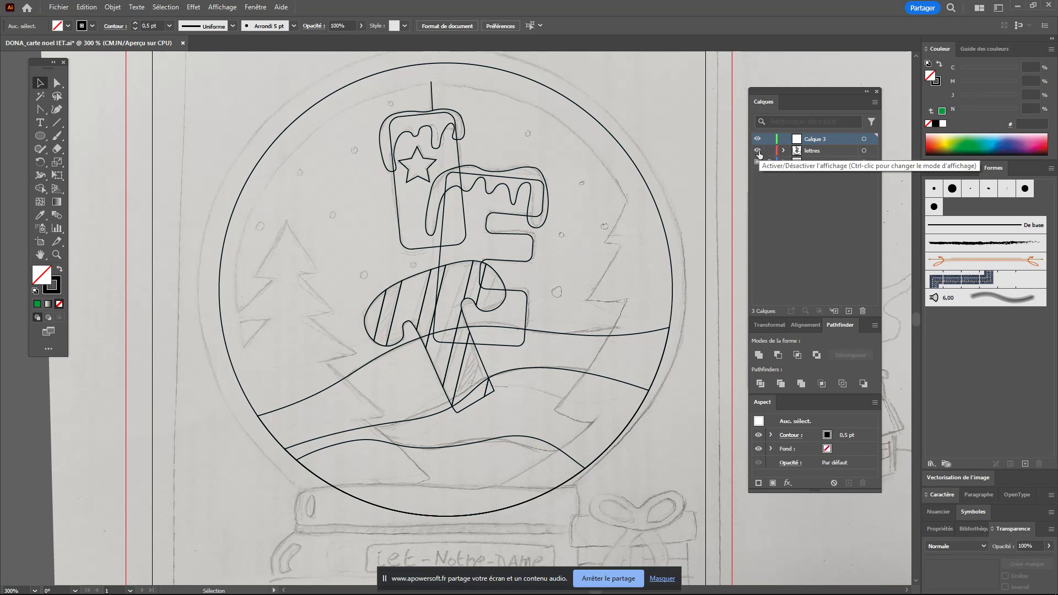
click(758, 151)
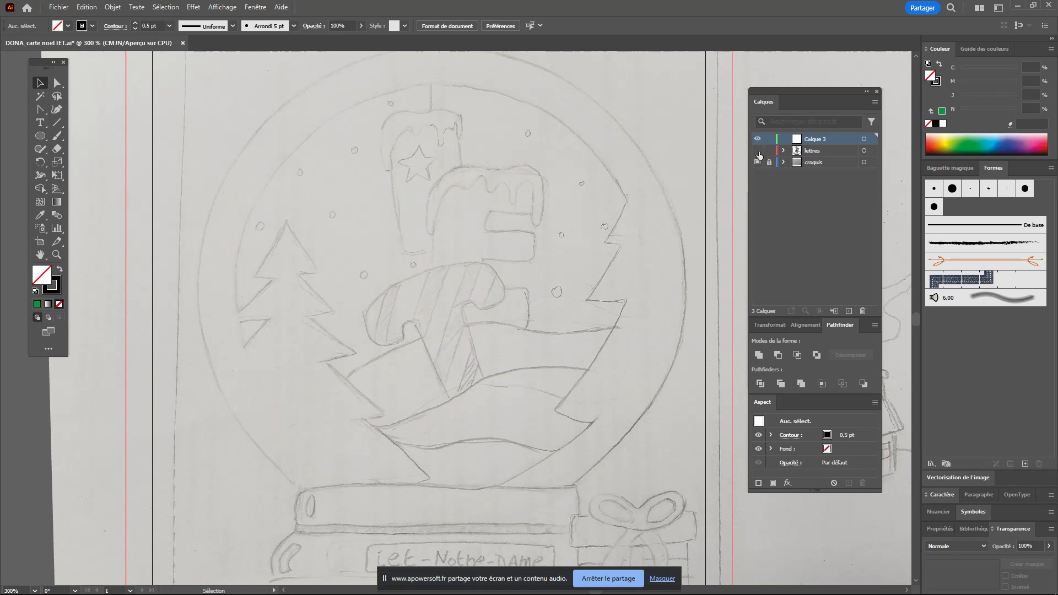
- Switch from Illustrator to the screen recorder window
drag(638, 253, 640, 251)
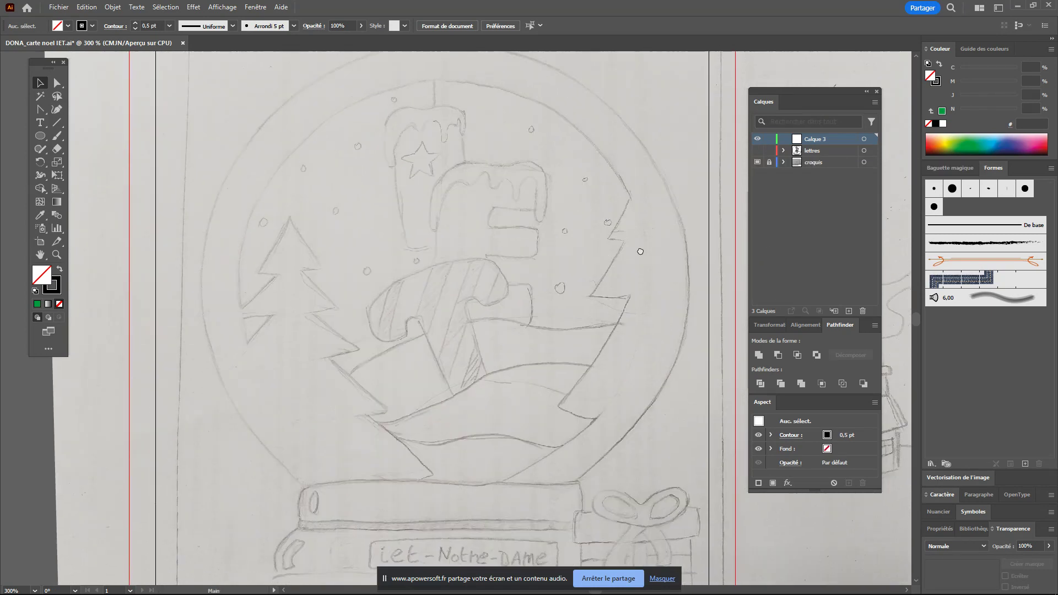
scroll(400, 193, up, 1)
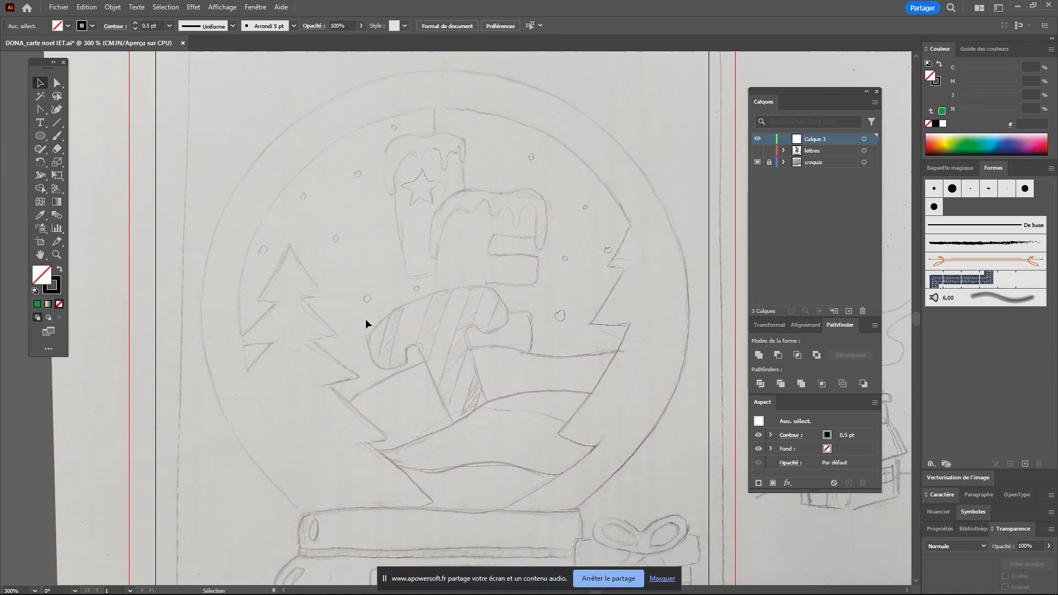
scroll(365, 318, up, 1)
scroll(365, 323, down, 1)
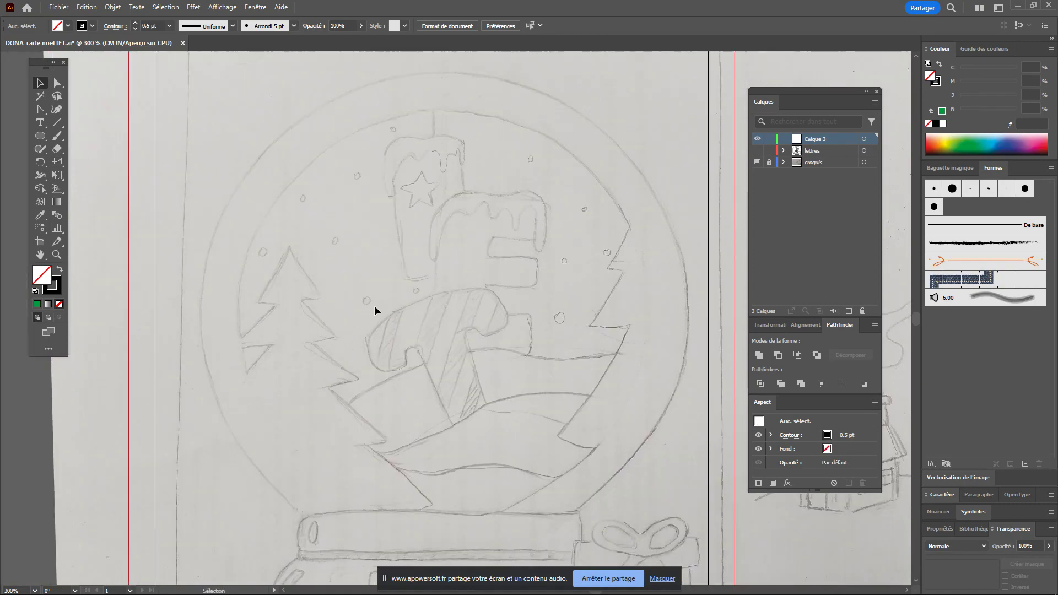
key(alt+Tab)
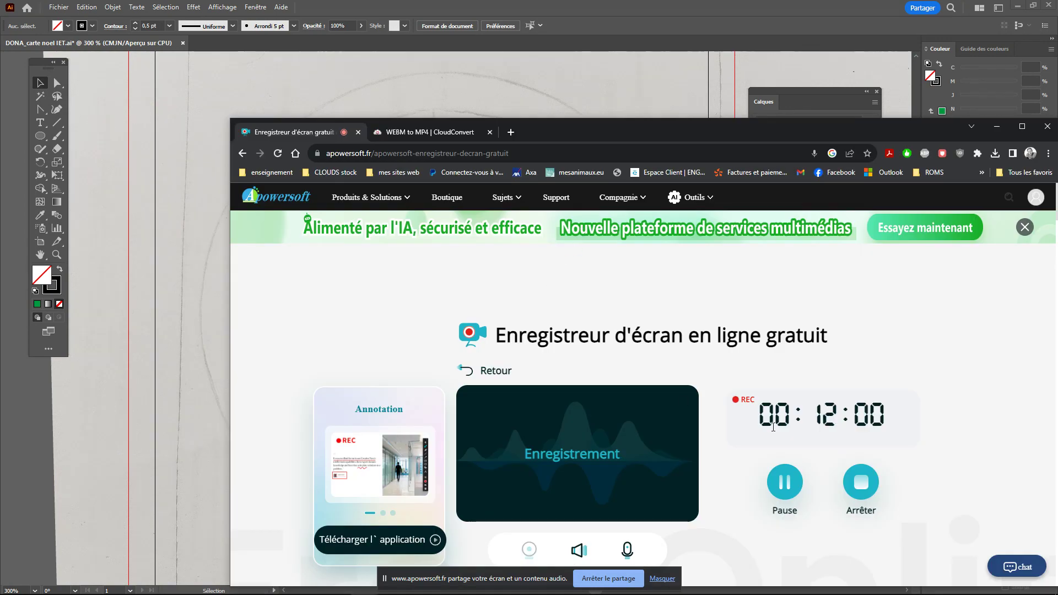